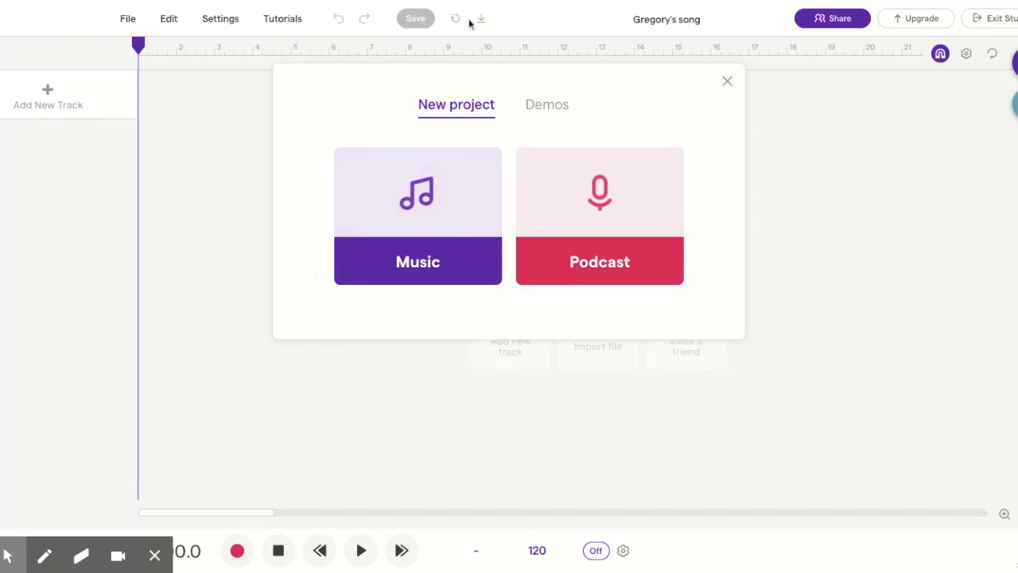
# Load the Dubstep demo project from the Demos collection
pyautogui.click(560, 110)
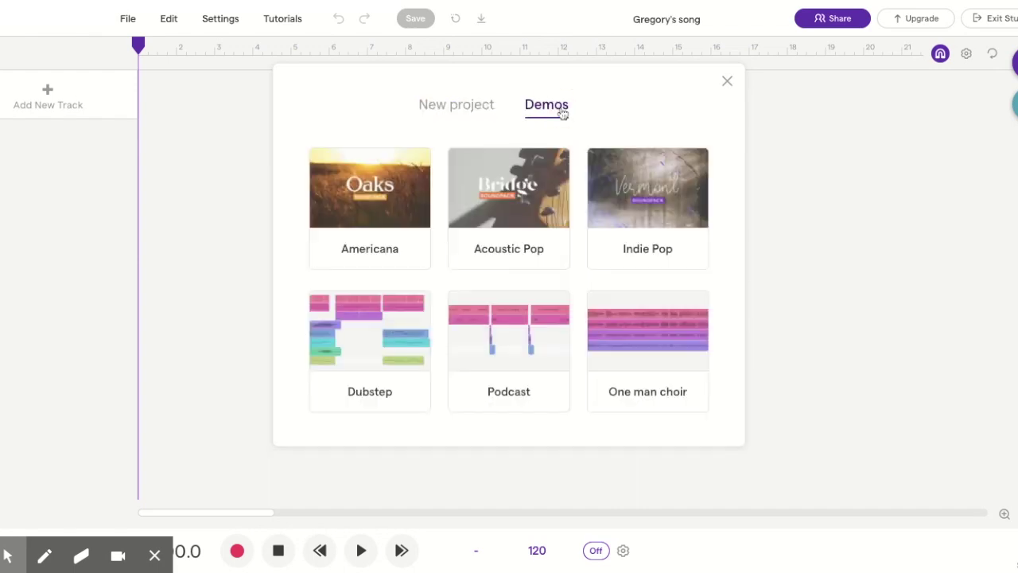
pyautogui.click(389, 336)
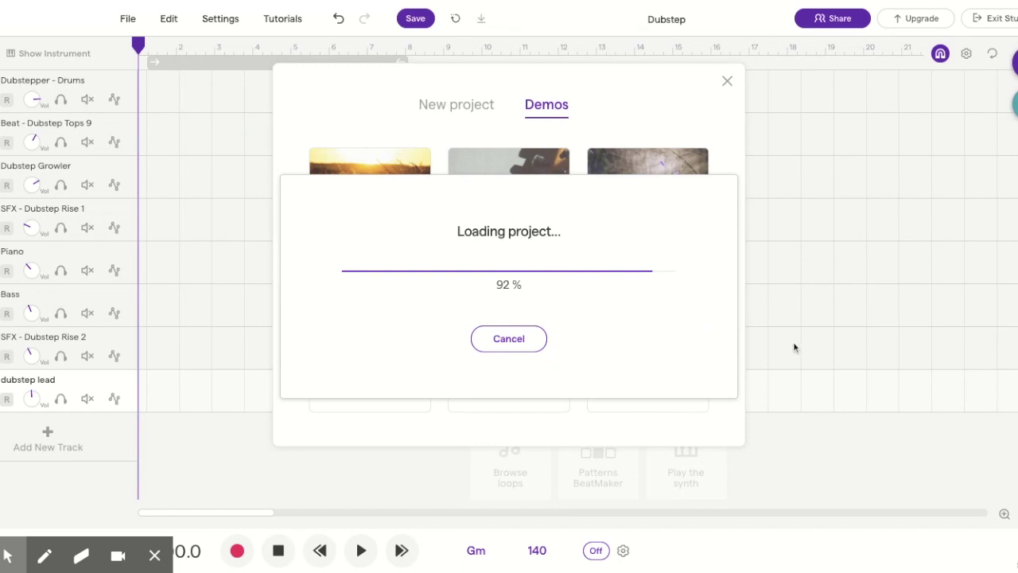
# Play and then stop the loaded eight-track Dubstep arrangement to hear its opening
pyautogui.press('space')
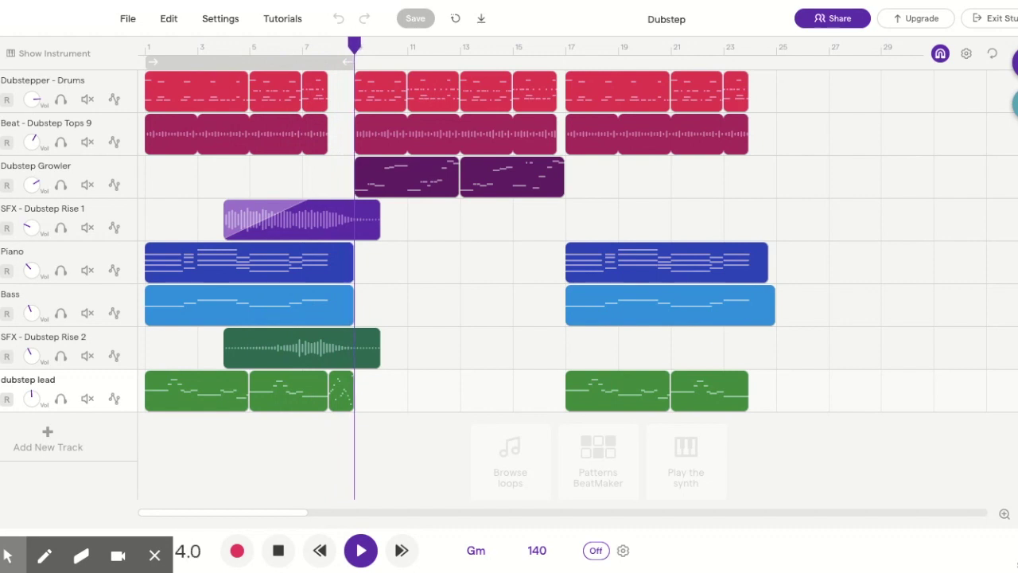
pyautogui.press('space')
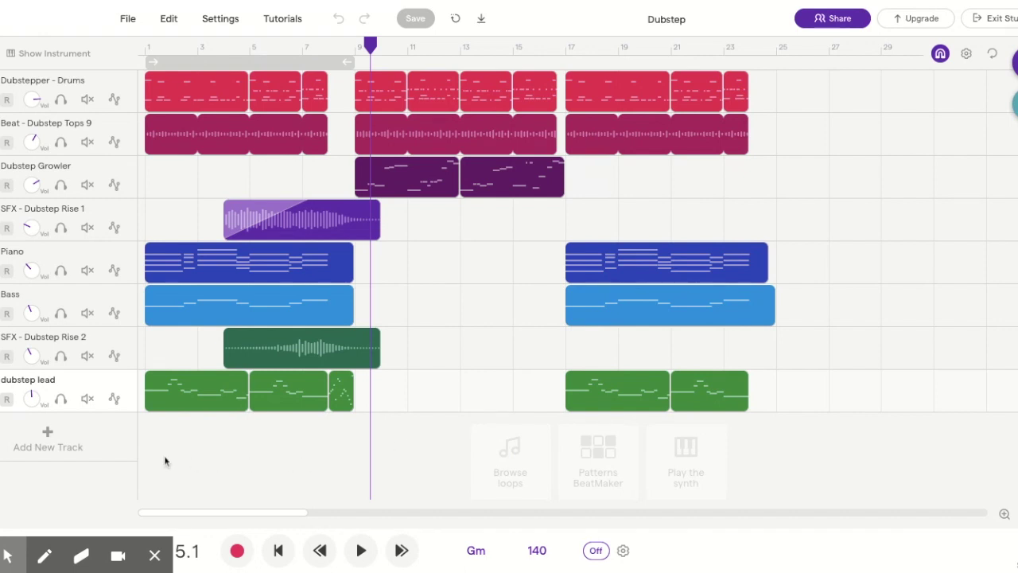
pyautogui.click(70, 447)
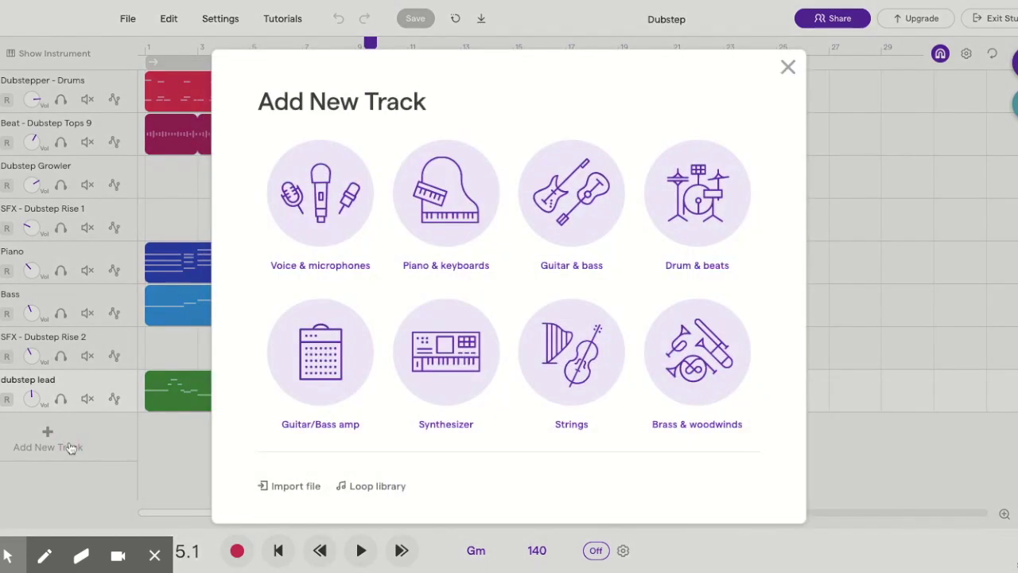
# Add a Drum & beats track using the Processed 'Low Funk Hard' preset
pyautogui.click(696, 205)
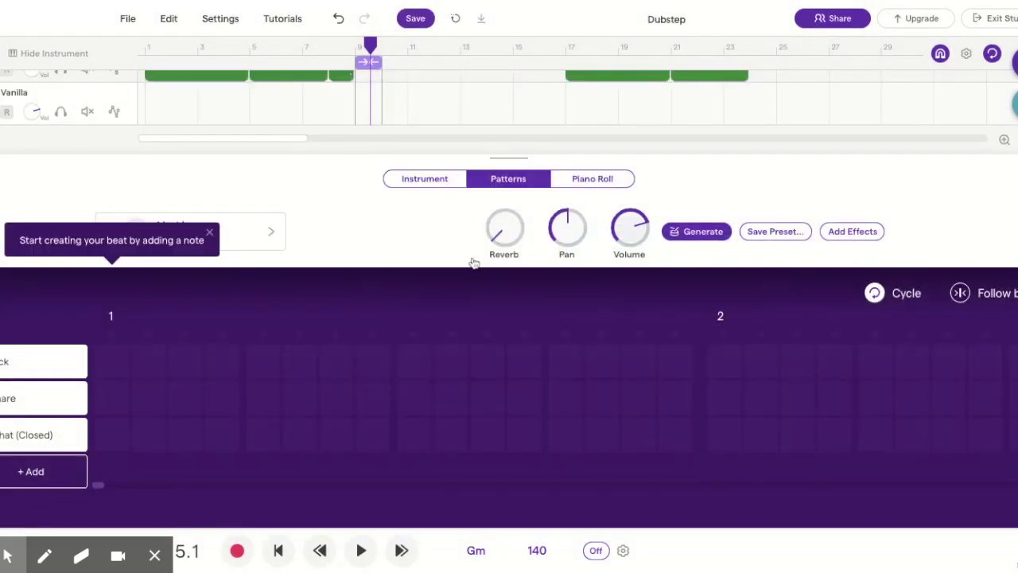
pyautogui.click(209, 232)
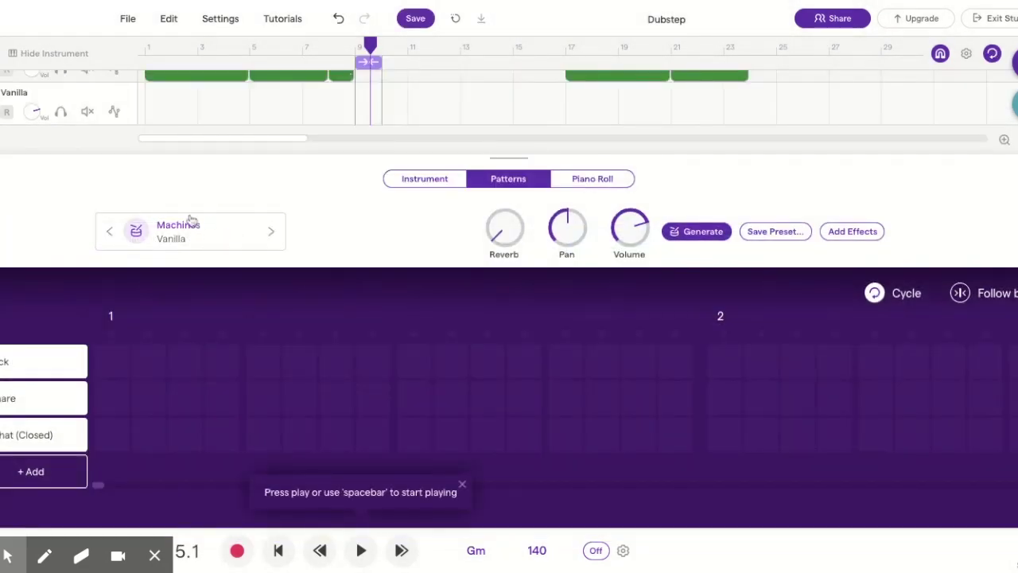
pyautogui.click(191, 241)
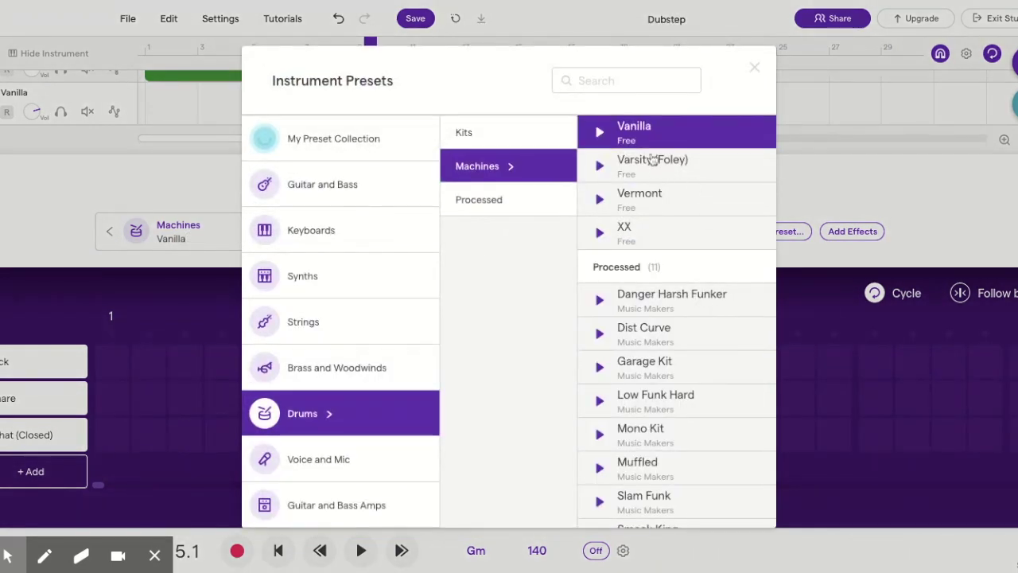
pyautogui.click(666, 405)
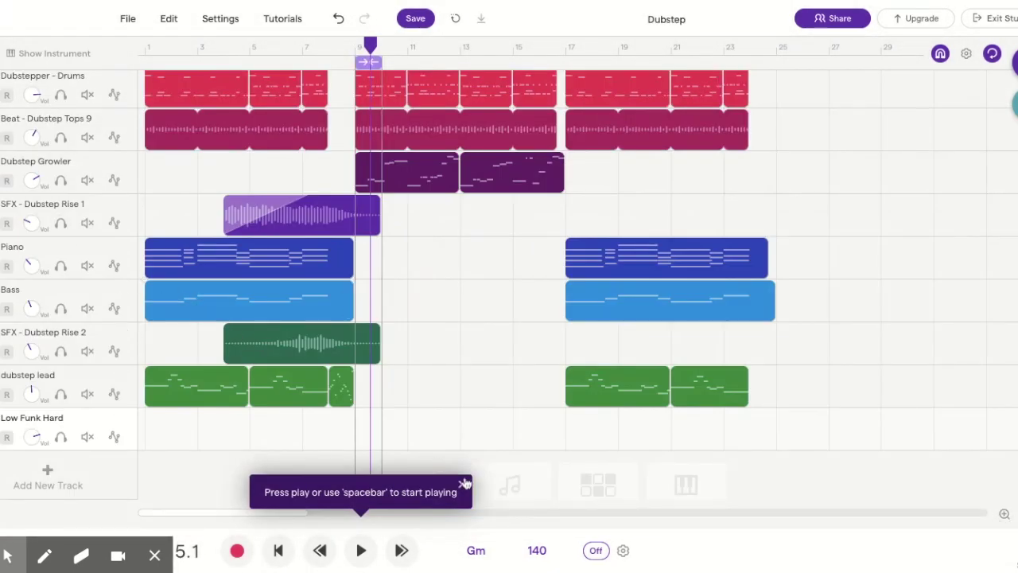
# Resize the loop region to span bars 1–3, then switch looping off
pyautogui.click(465, 484)
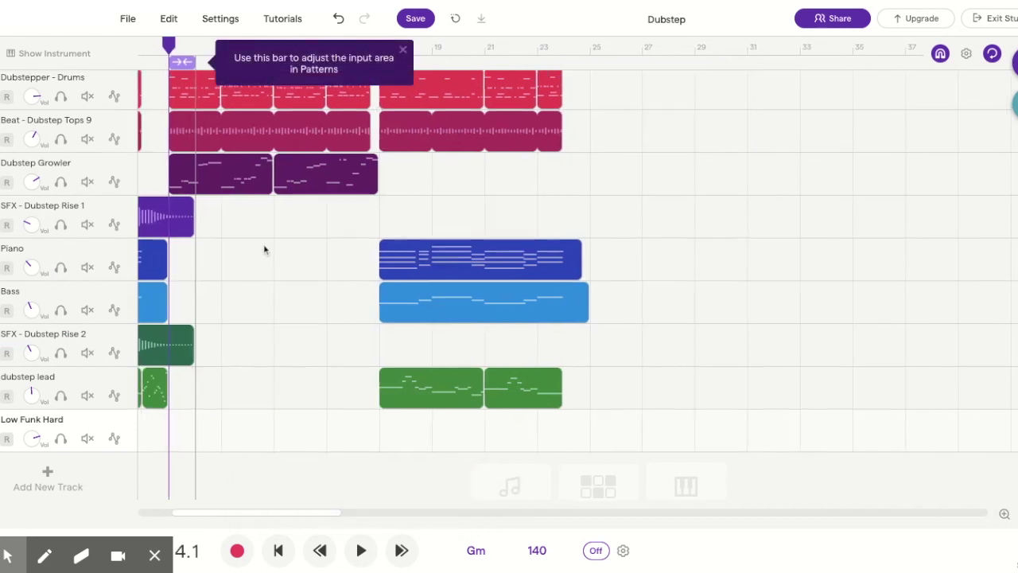
pyautogui.click(403, 52)
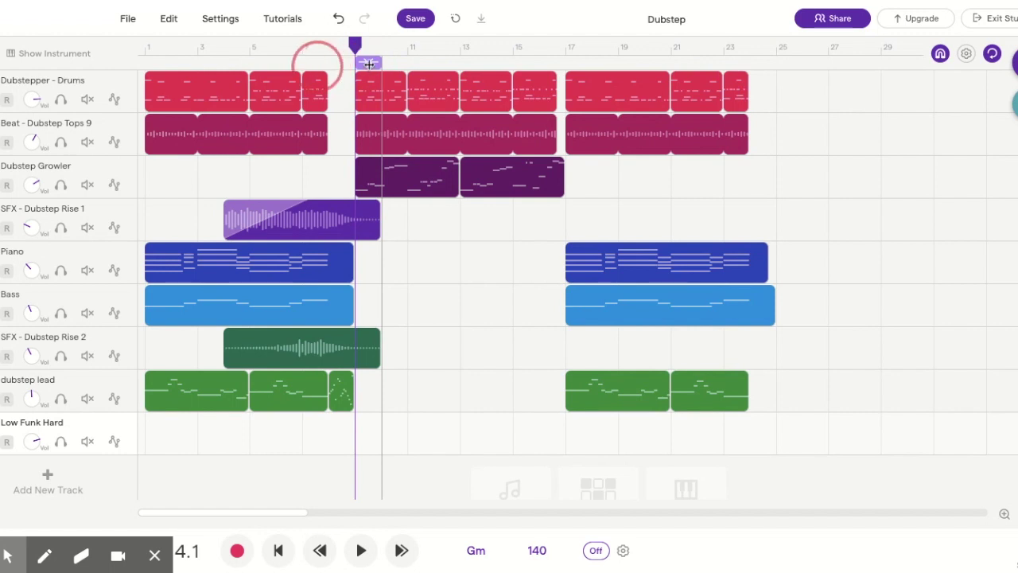
pyautogui.moveTo(359, 60); pyautogui.dragTo(183, 62)
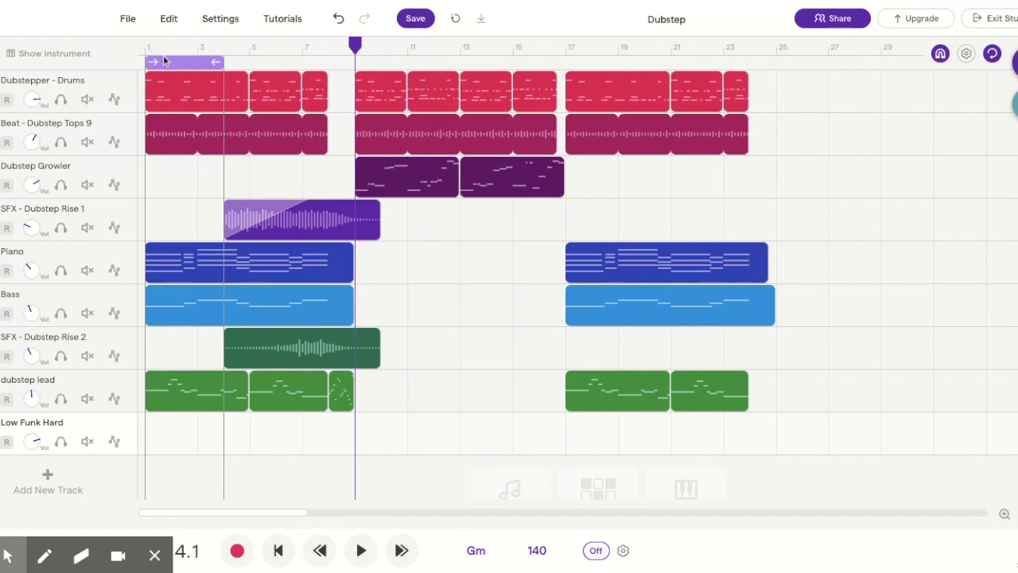
pyautogui.moveTo(148, 85)
pyautogui.moveTo(222, 63); pyautogui.dragTo(200, 63)
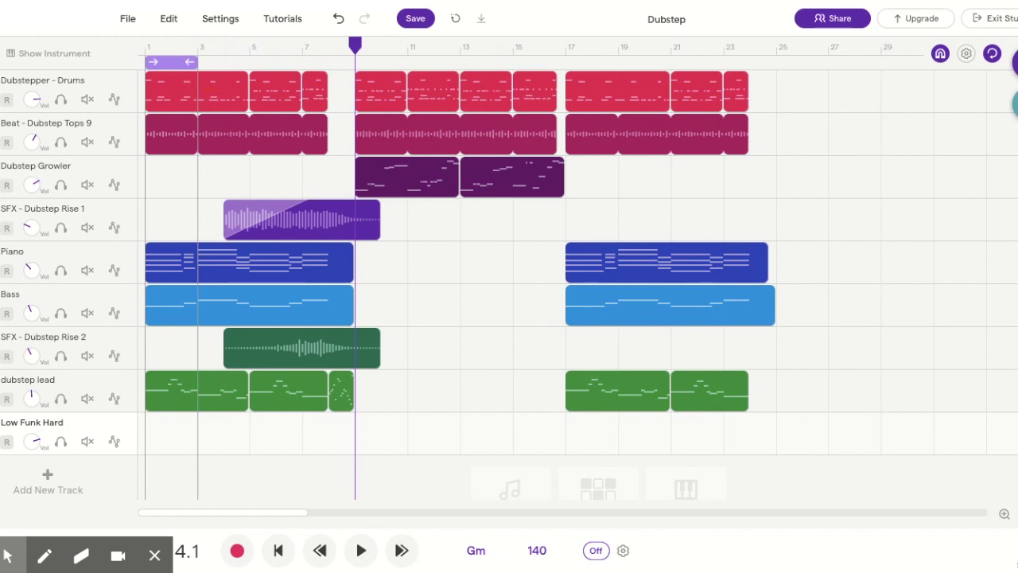
pyautogui.moveTo(192, 79)
pyautogui.click(171, 63)
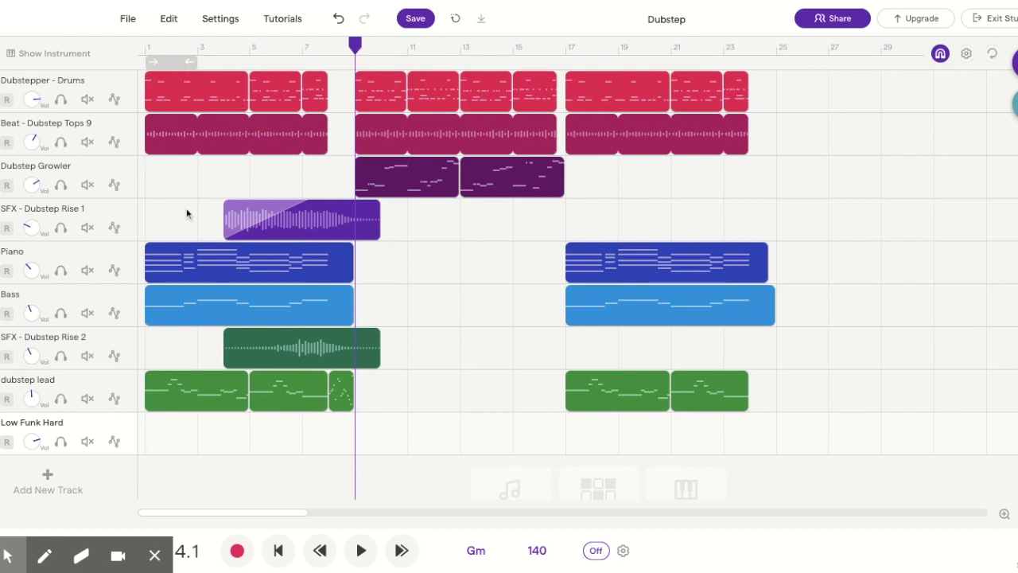
# Play the arrangement from the start without looping, then stop
pyautogui.click(281, 550)
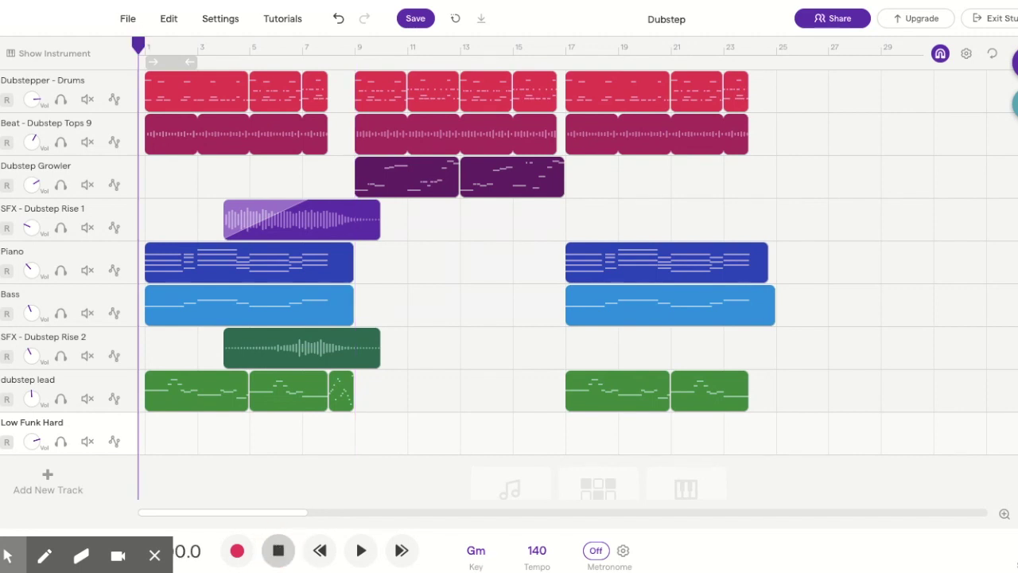
pyautogui.press('space')
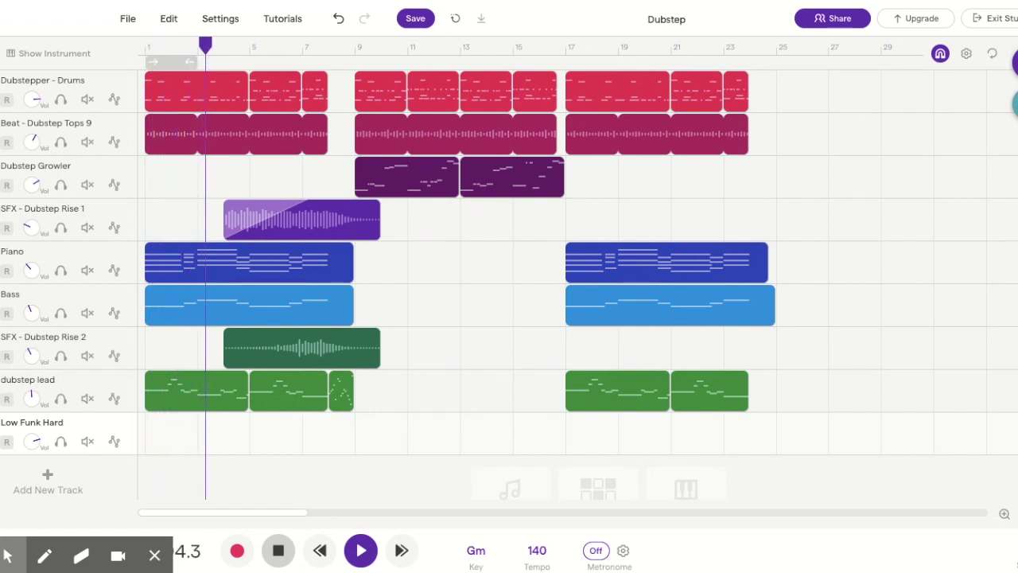
pyautogui.press('space')
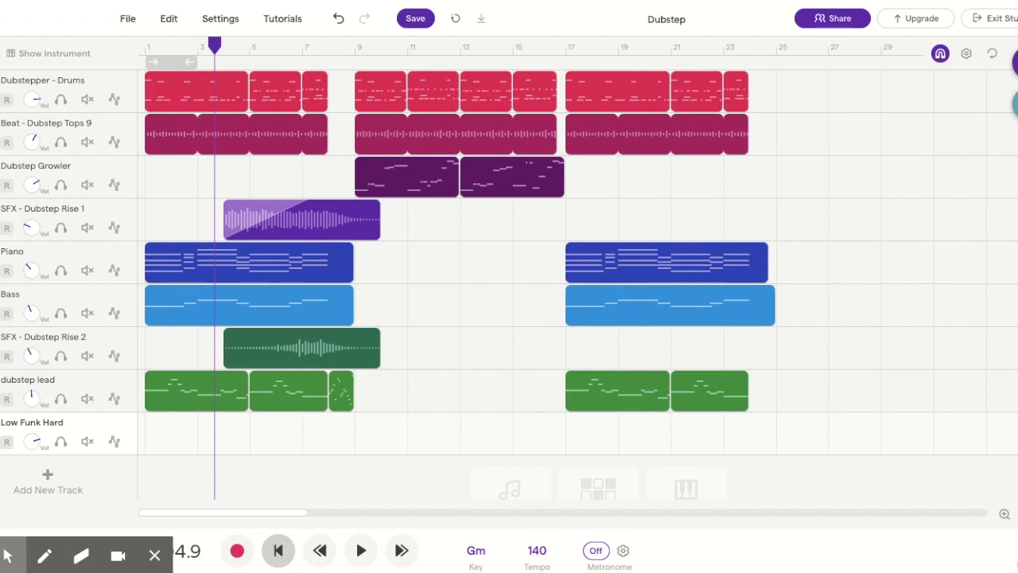
# Re-enable looping and play the looped bars 1–3 from the start, then stop
pyautogui.click(176, 62)
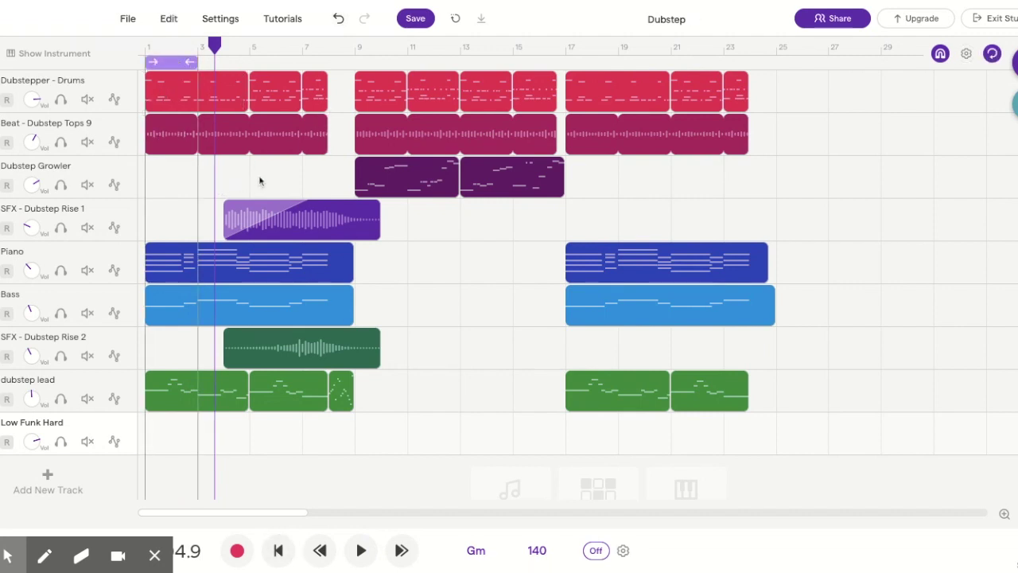
pyautogui.moveTo(296, 234)
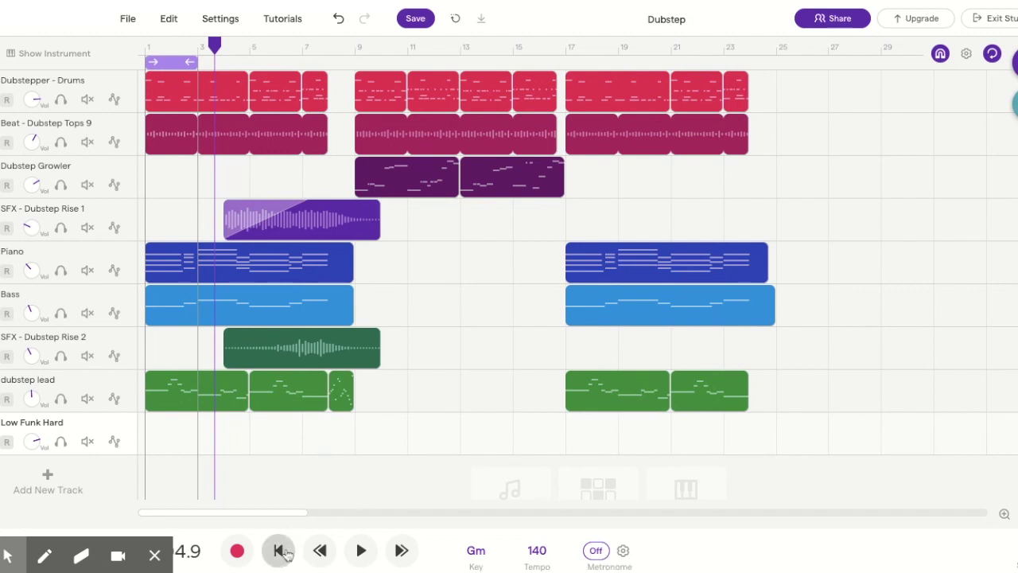
pyautogui.click(277, 549)
pyautogui.click(359, 551)
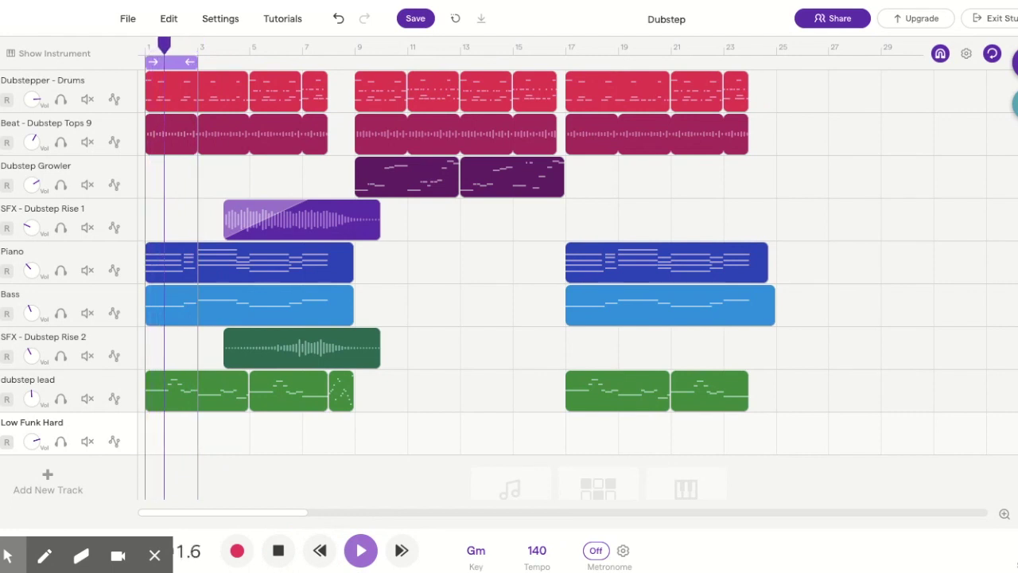
pyautogui.click(278, 550)
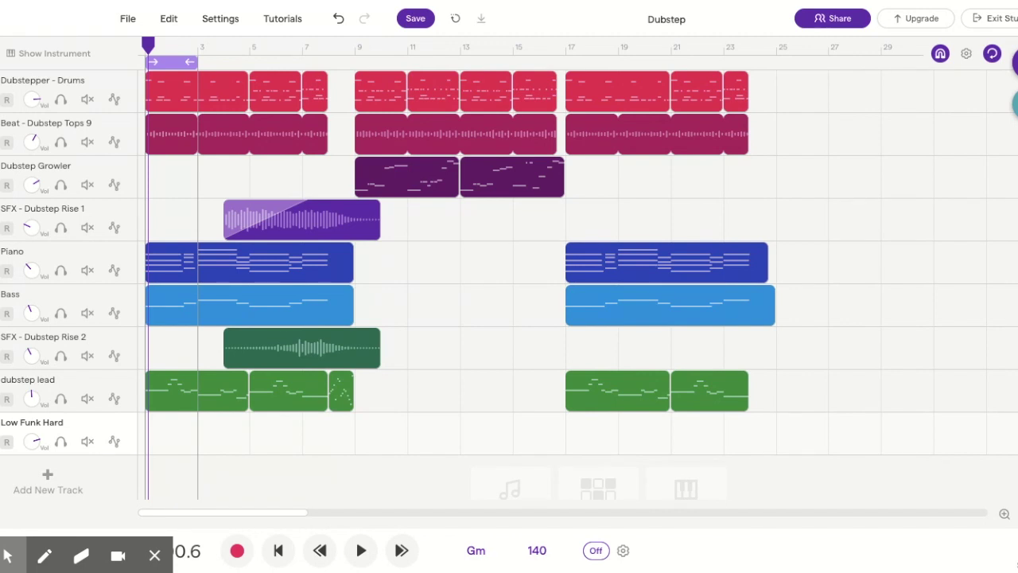
pyautogui.click(32, 422)
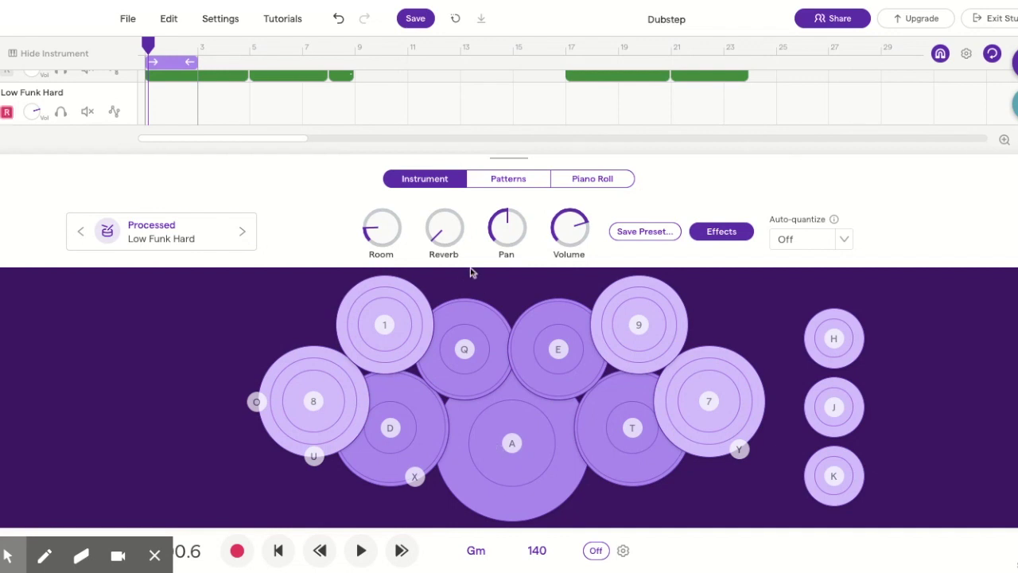
# Show the Low Funk Hard instrument's Patterns step-sequencer grid
pyautogui.click(508, 180)
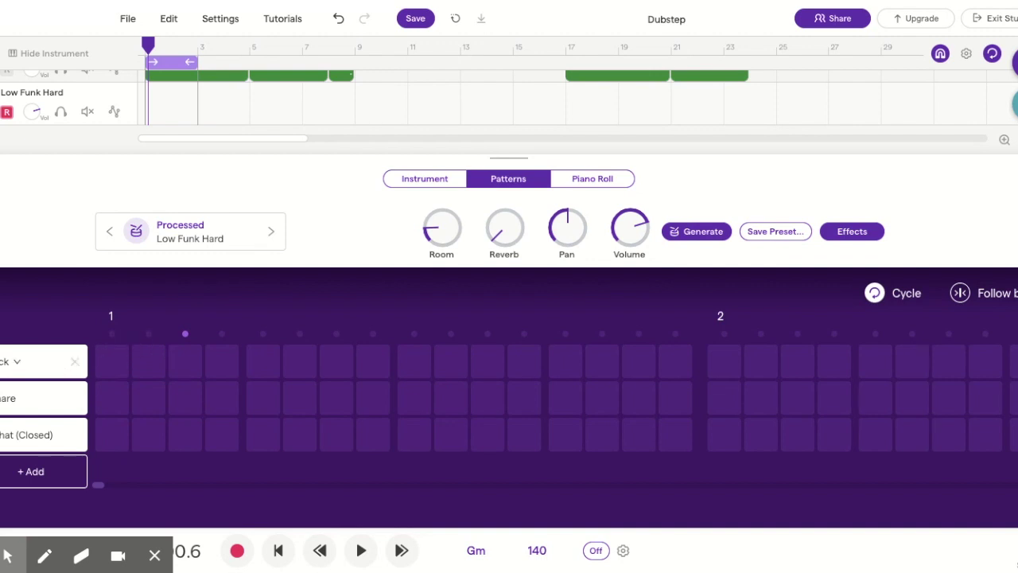
# Program kicks on steps 1 and 9 of both bars, plus snares on steps 5 and 13
pyautogui.click(62, 368)
pyautogui.click(13, 367)
pyautogui.click(112, 362)
pyautogui.click(419, 371)
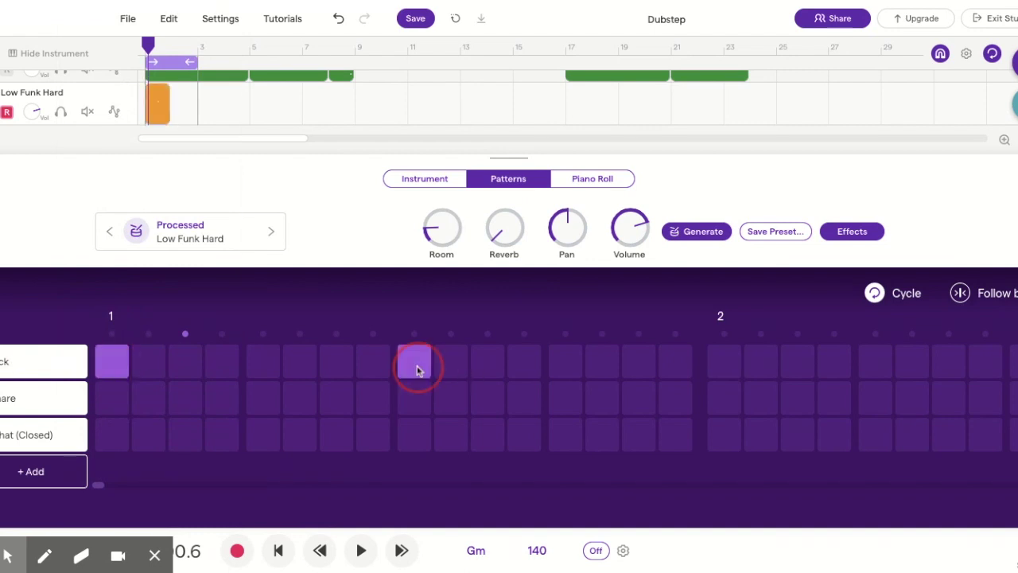
pyautogui.click(724, 368)
pyautogui.click(1015, 361)
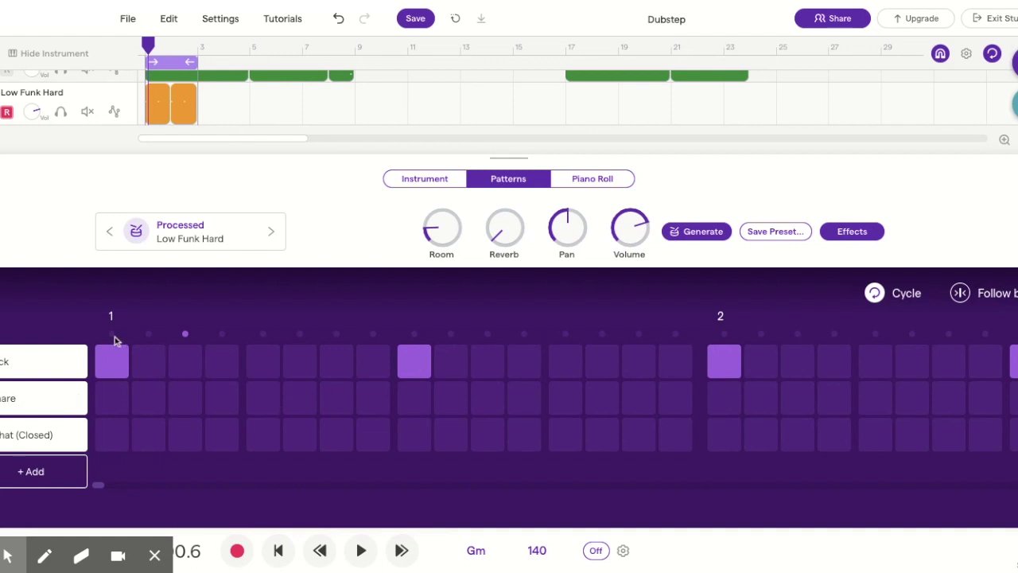
pyautogui.click(263, 395)
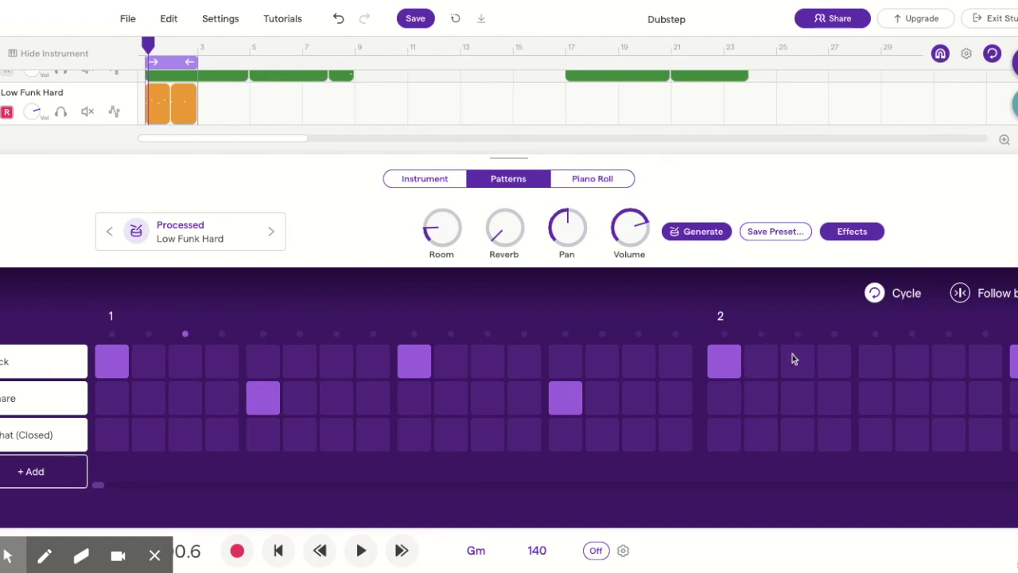
pyautogui.click(876, 402)
pyautogui.hscroll(5, 859, 401)
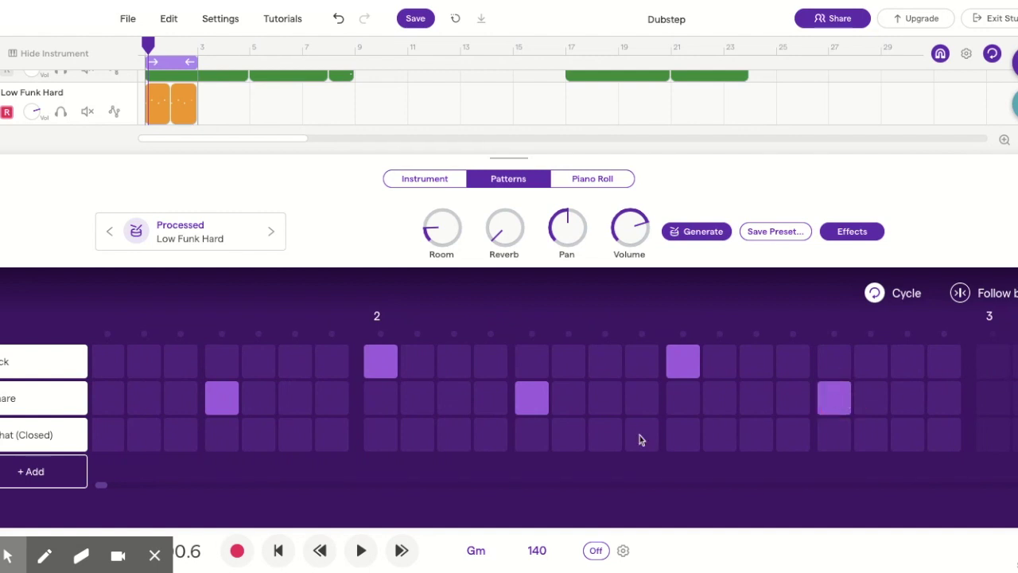
pyautogui.hscroll(-5, 640, 435)
# Add closed hi-hats on steps 3, 11 and 15 of bar 1 and step 3 of bar 2
pyautogui.click(31, 445)
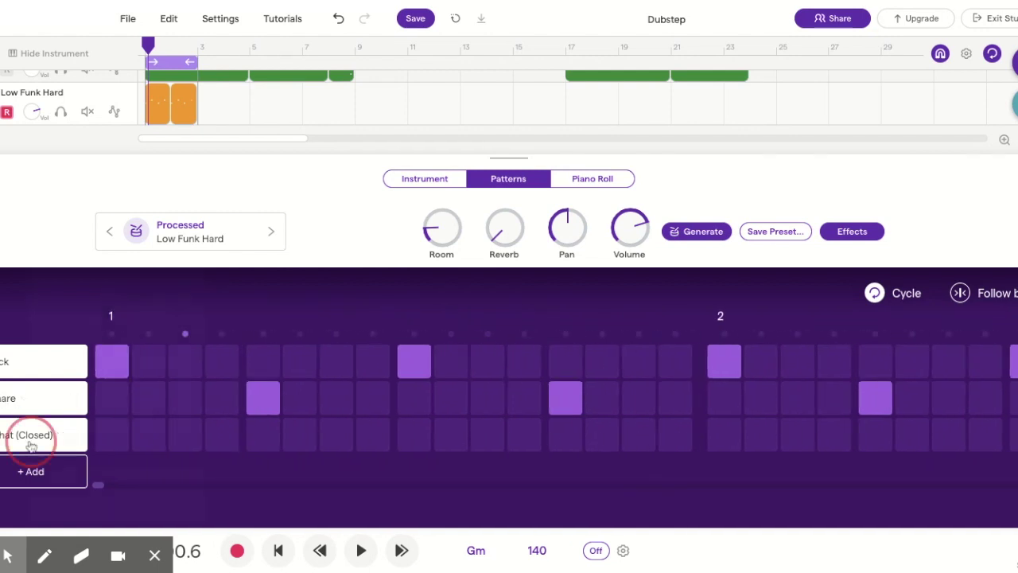
pyautogui.click(12, 443)
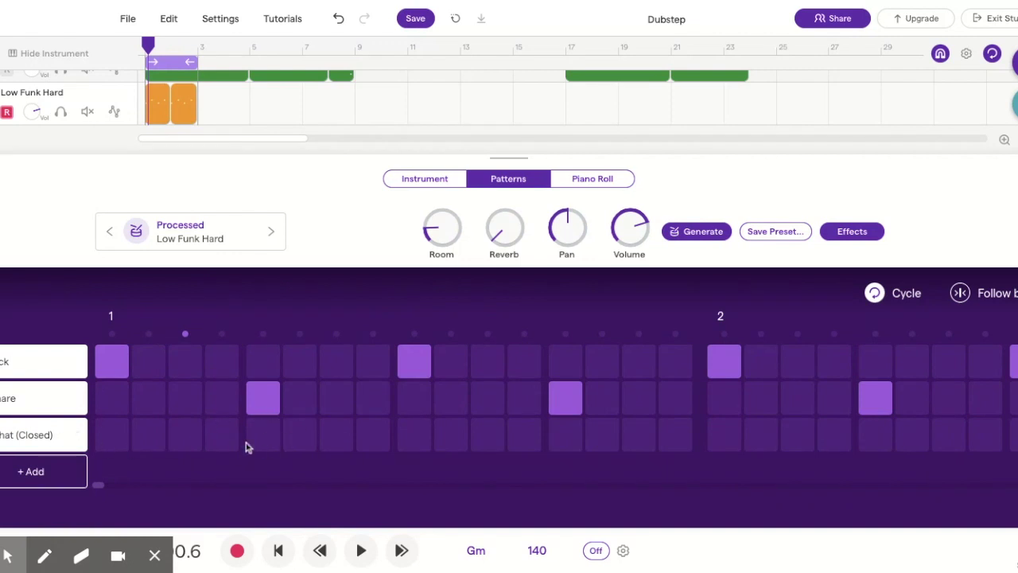
pyautogui.click(187, 438)
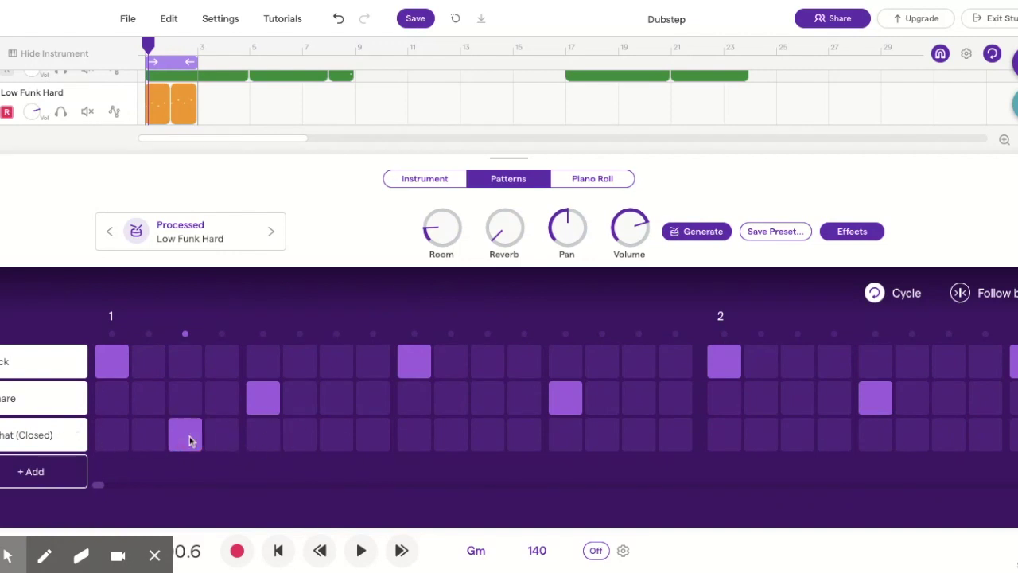
pyautogui.click(492, 443)
pyautogui.click(802, 439)
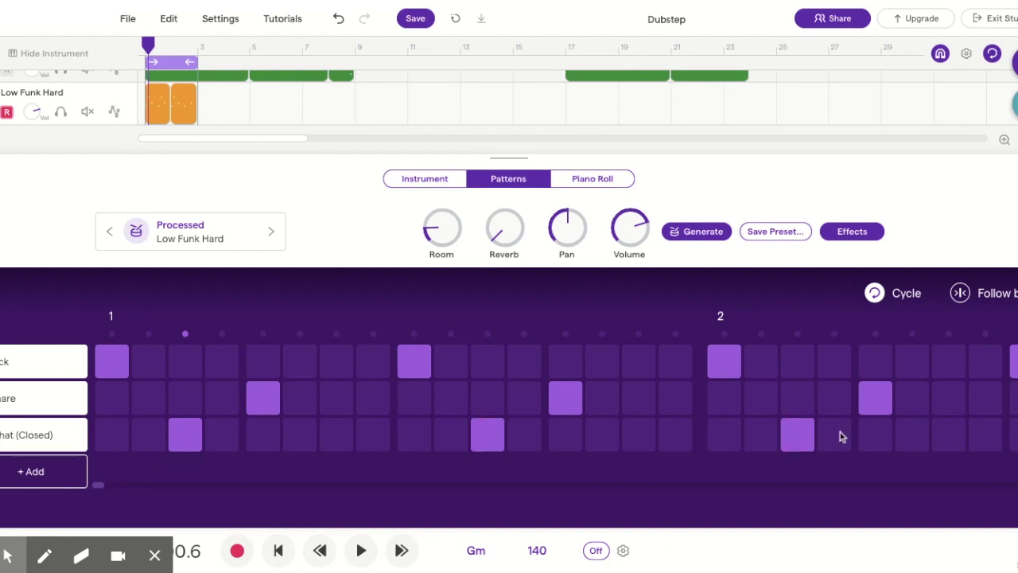
pyautogui.hscroll(5, 840, 432)
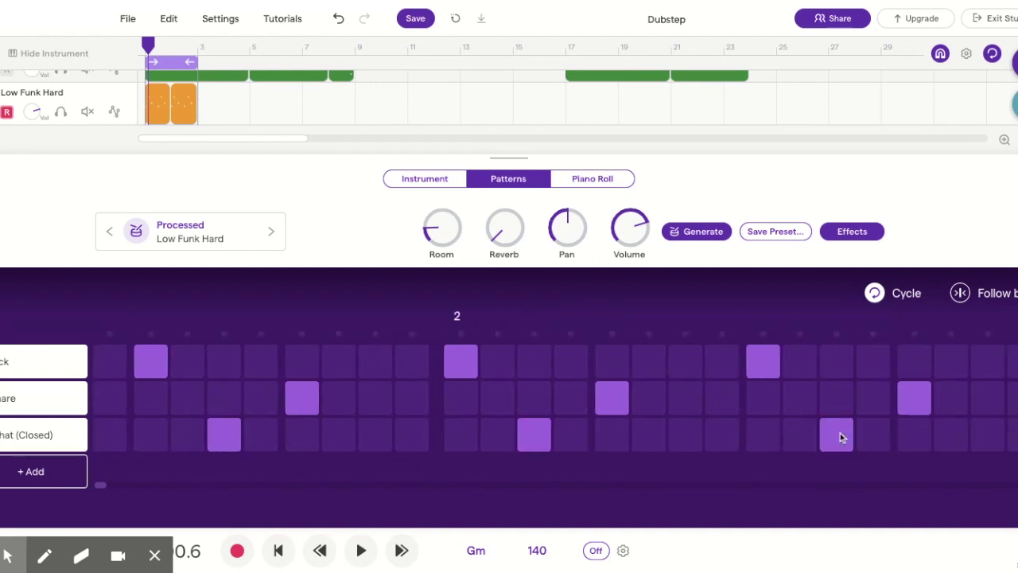
pyautogui.hscroll(-5, 840, 433)
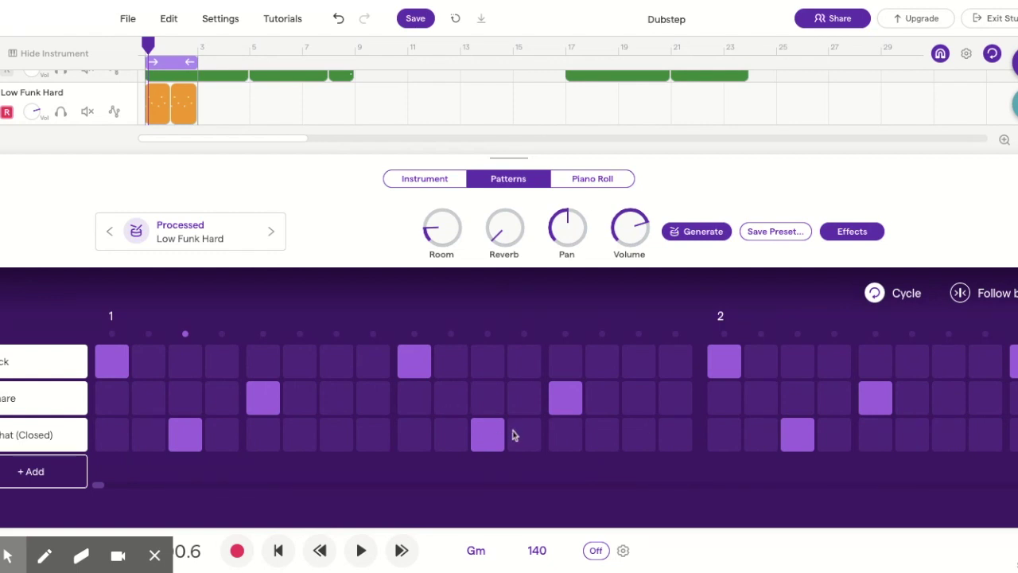
pyautogui.click(636, 435)
pyautogui.hscroll(10, 636, 435)
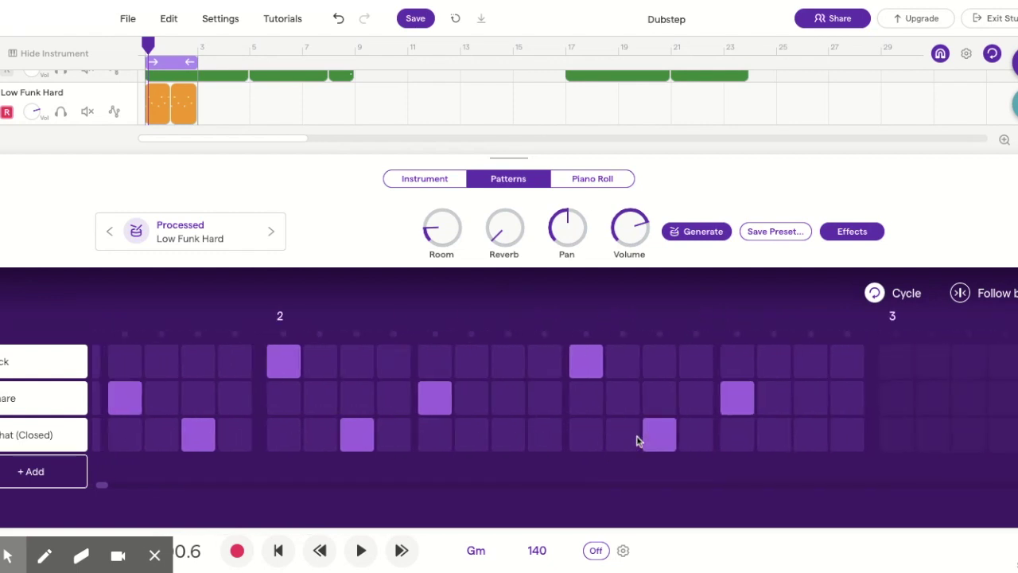
pyautogui.hscroll(-10, 533, 430)
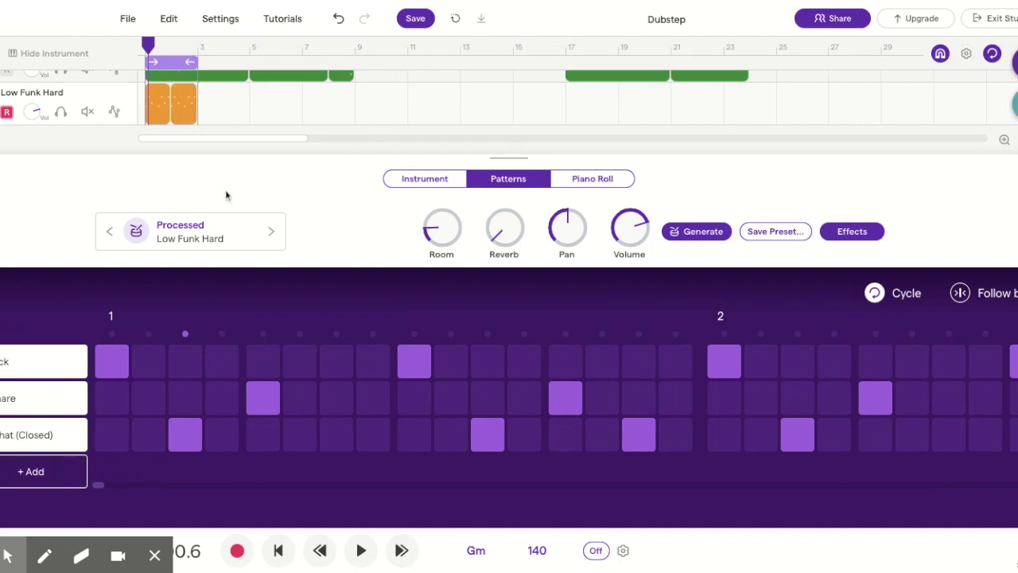
# Turn on Follow beat and play the drum pattern once
pyautogui.click(960, 293)
pyautogui.press('space')
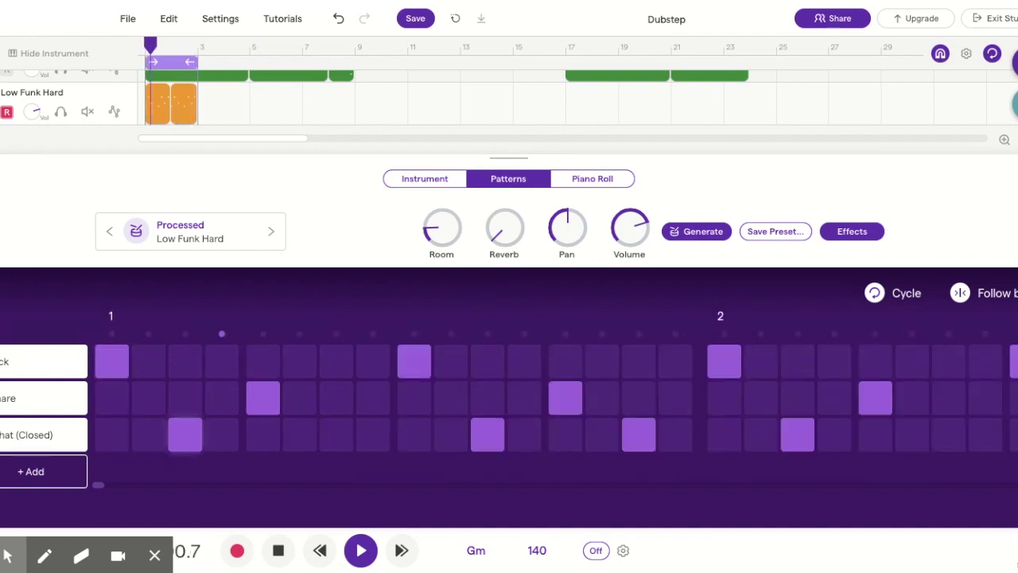
pyautogui.press('space')
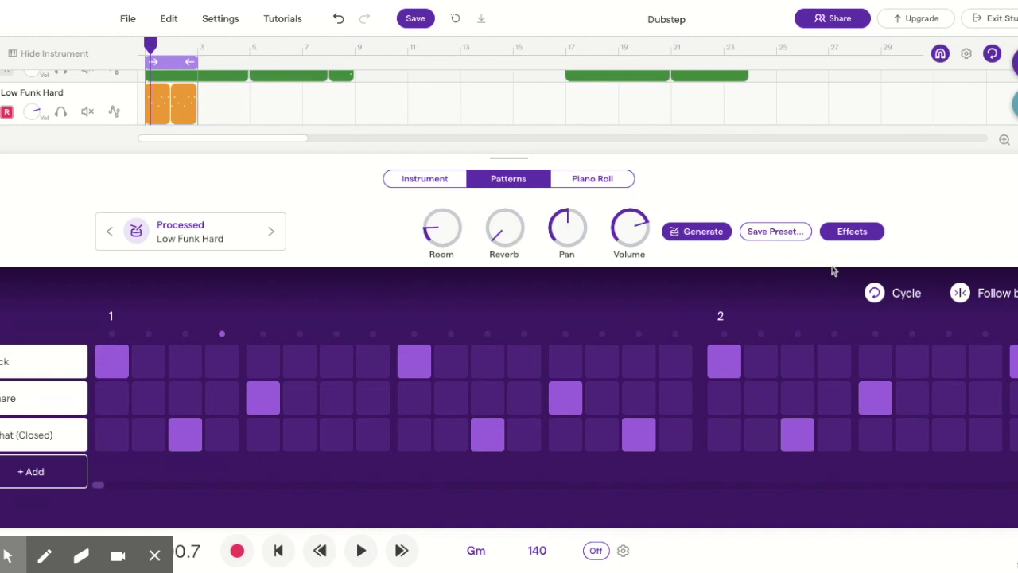
# Switch Cycle looping off and replay the pattern without looping
pyautogui.click(874, 294)
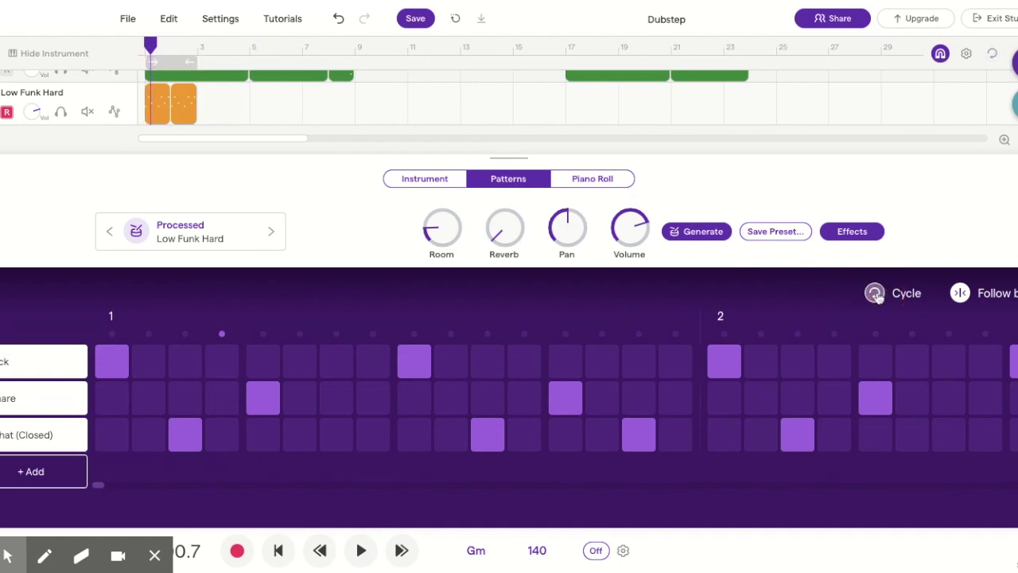
pyautogui.press('space')
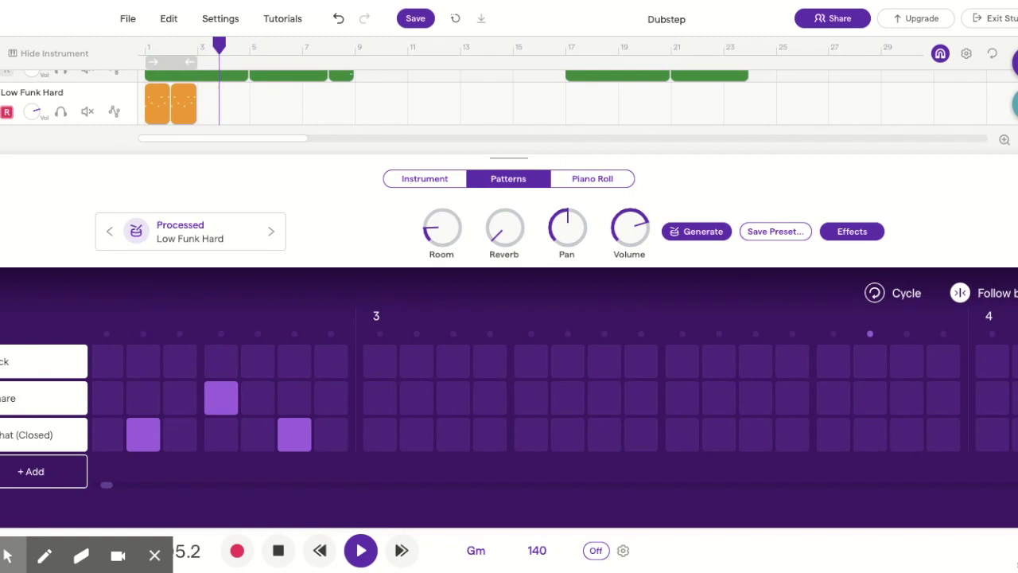
pyautogui.click(361, 550)
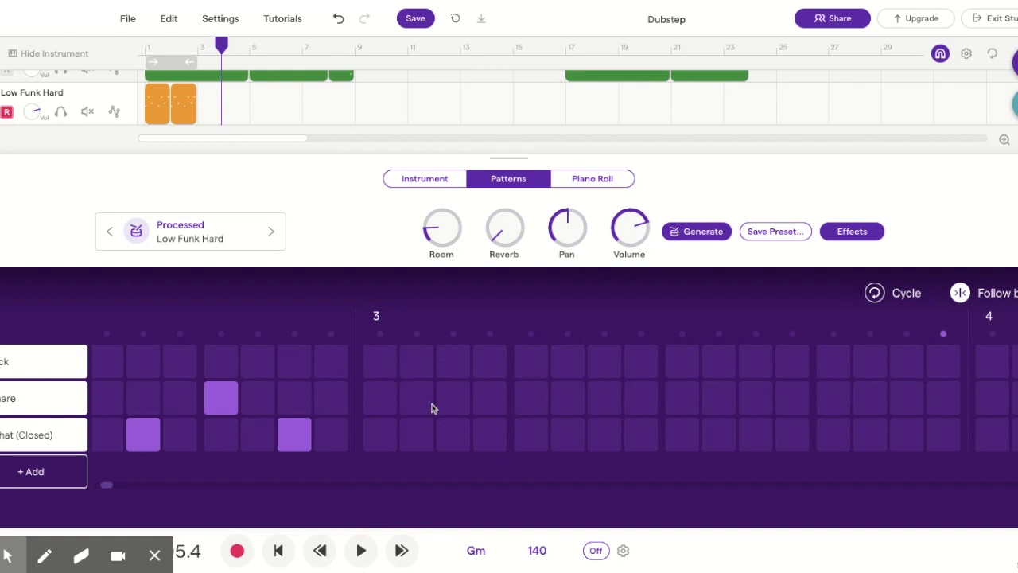
pyautogui.hscroll(-10, 509, 397)
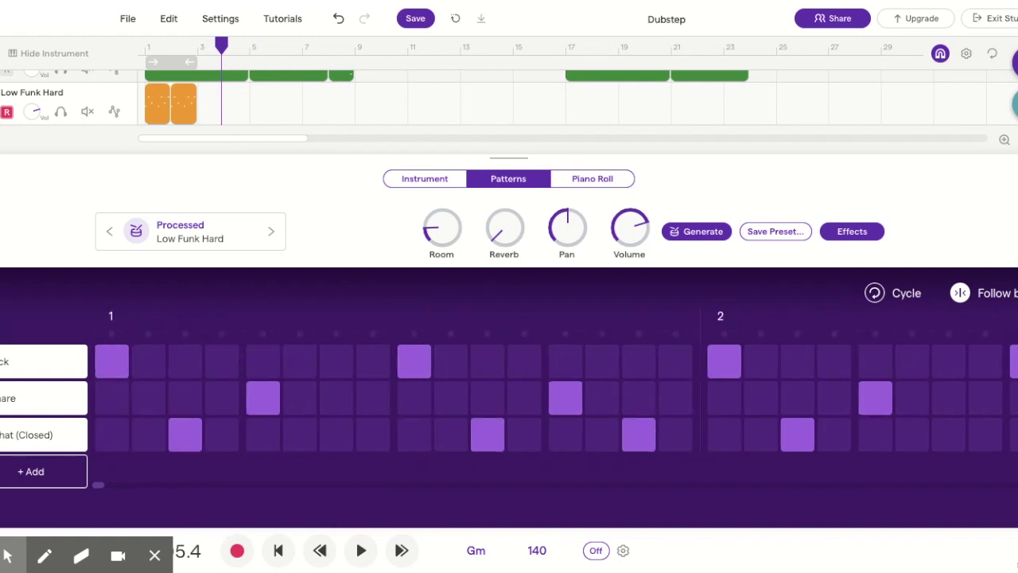
# Turn Cycle back on, clear bar 1's snare and hi-hats, and add a kick on step 13
pyautogui.click(874, 293)
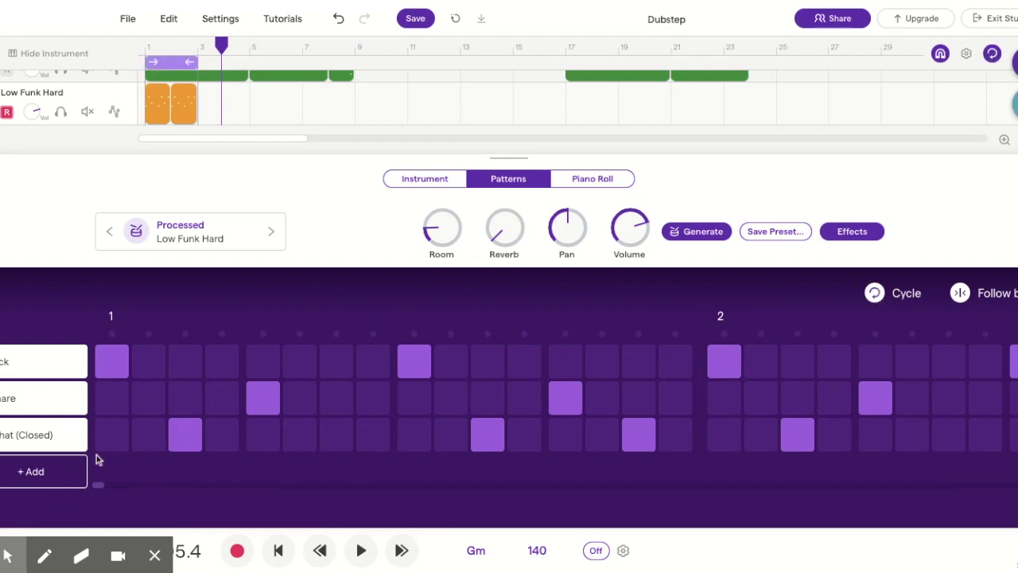
pyautogui.click(188, 436)
pyautogui.click(276, 404)
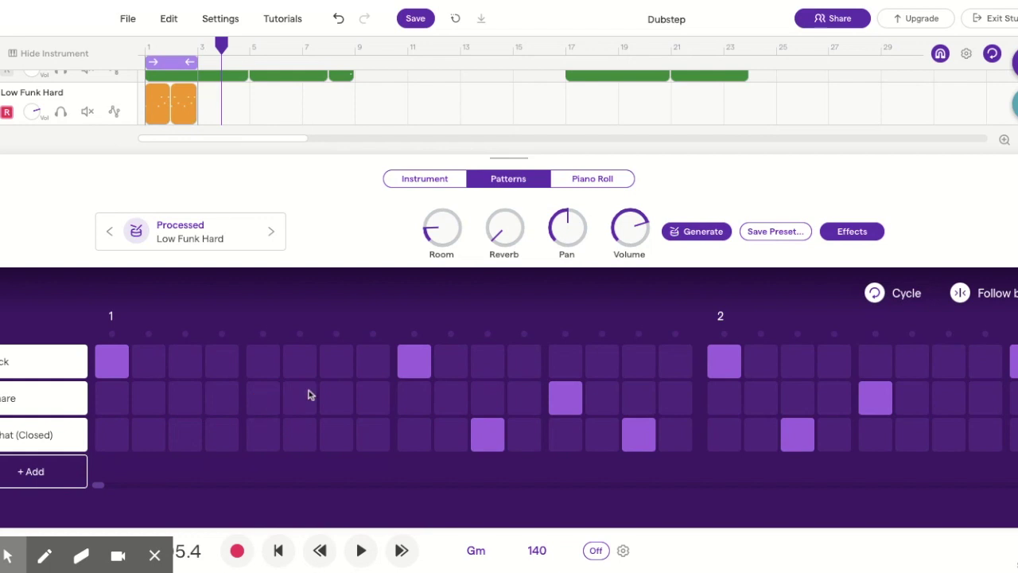
pyautogui.click(481, 433)
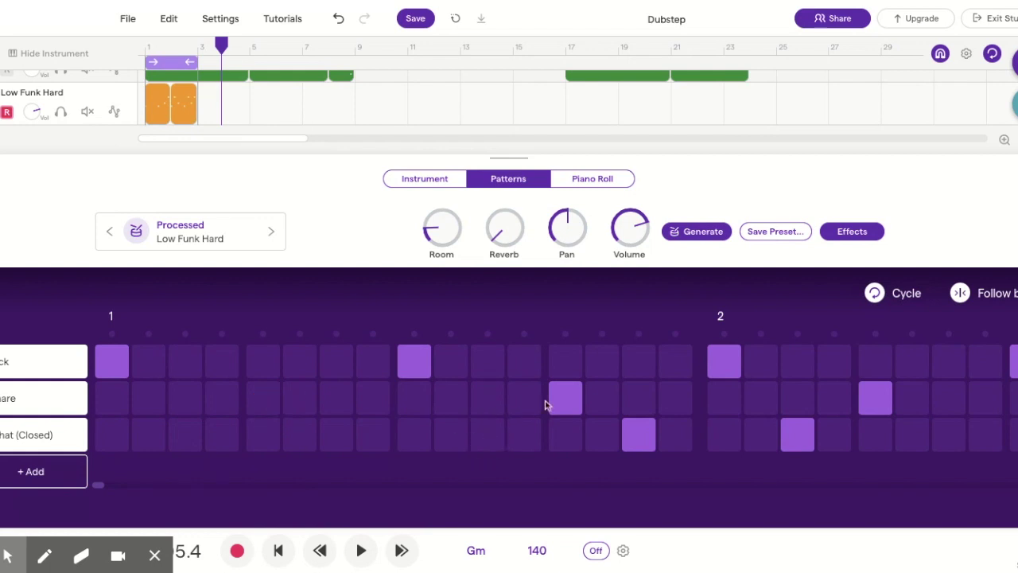
pyautogui.click(639, 436)
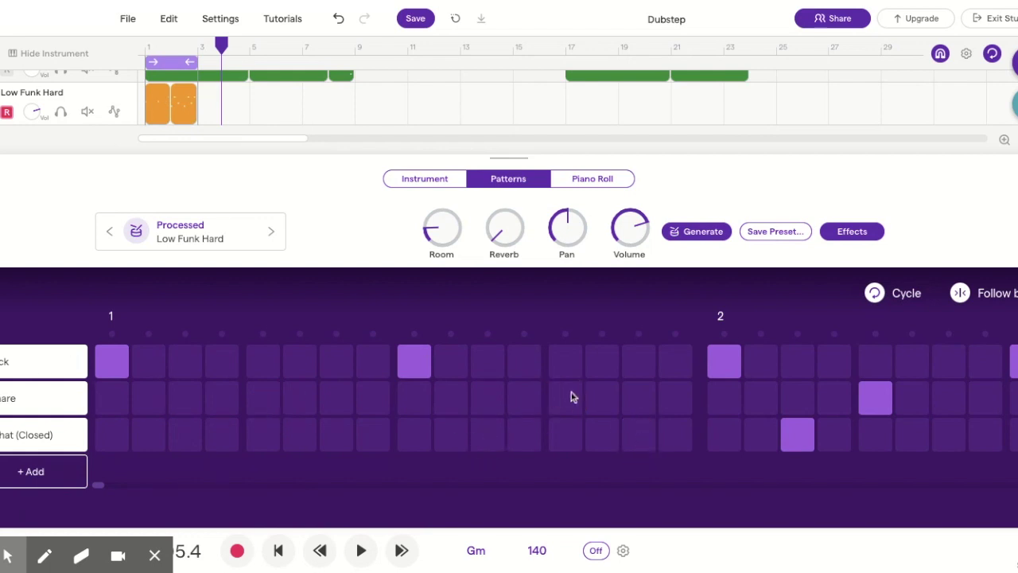
pyautogui.click(567, 371)
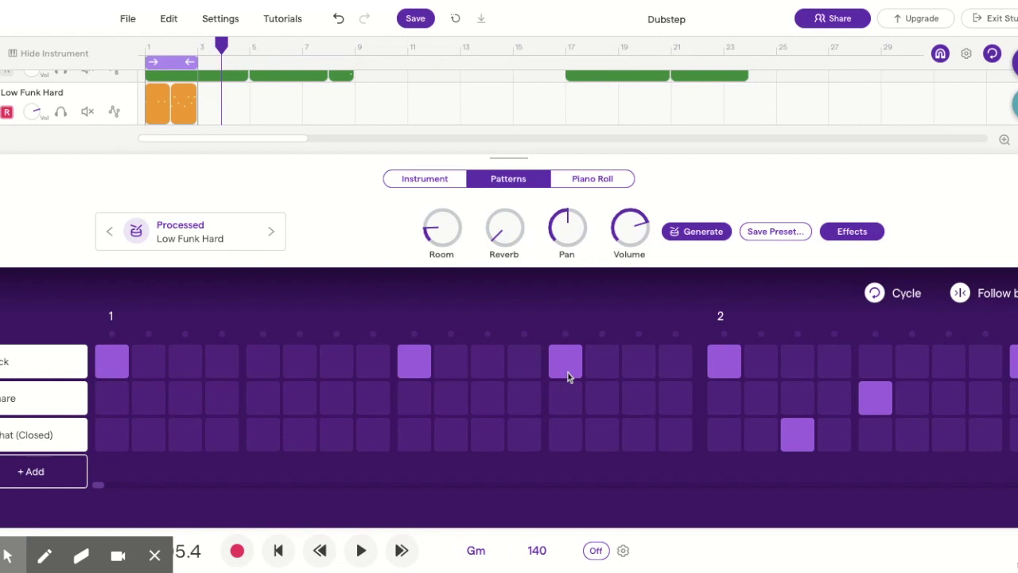
# Clear bar 2's snares and hi-hats and add kicks on steps 13 and 15
pyautogui.click(799, 445)
pyautogui.click(869, 410)
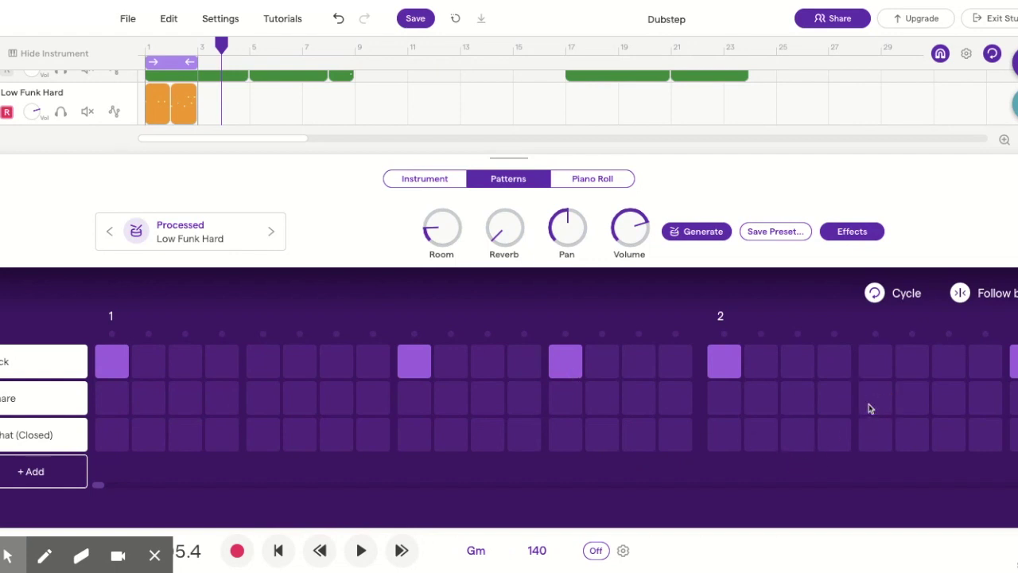
pyautogui.hscroll(3, 870, 409)
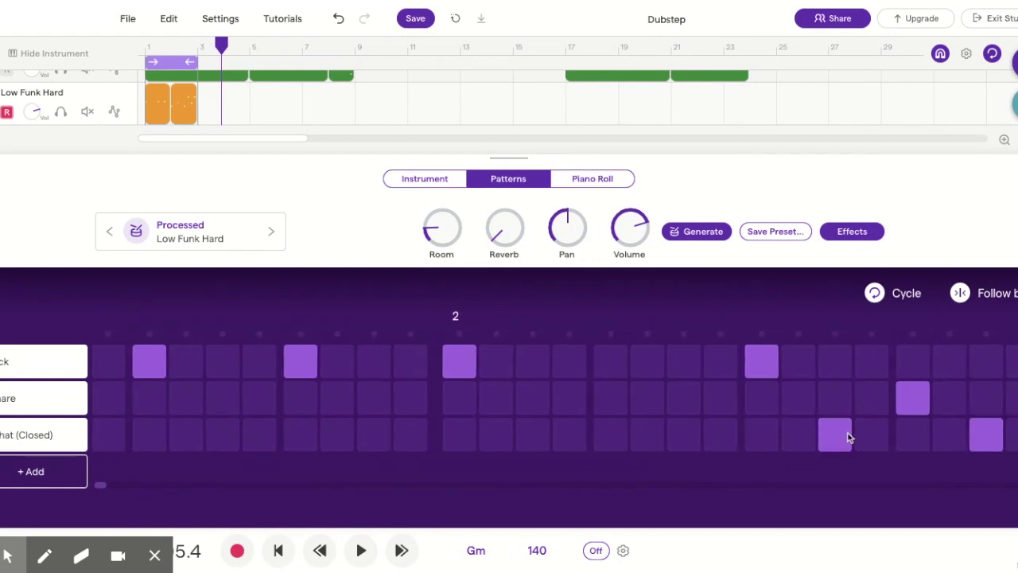
pyautogui.click(901, 401)
pyautogui.click(904, 374)
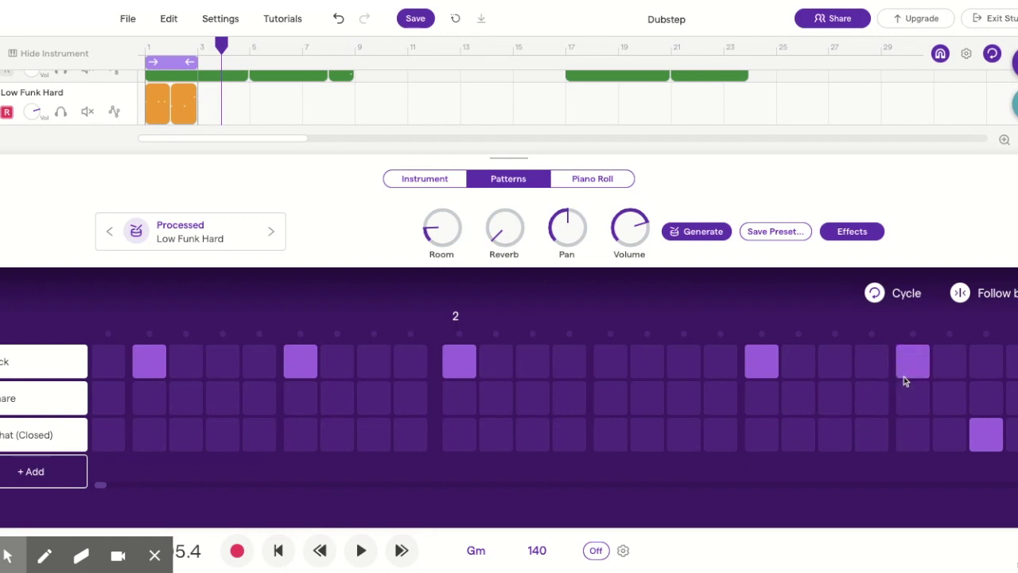
pyautogui.click(995, 439)
pyautogui.click(980, 366)
pyautogui.click(1011, 370)
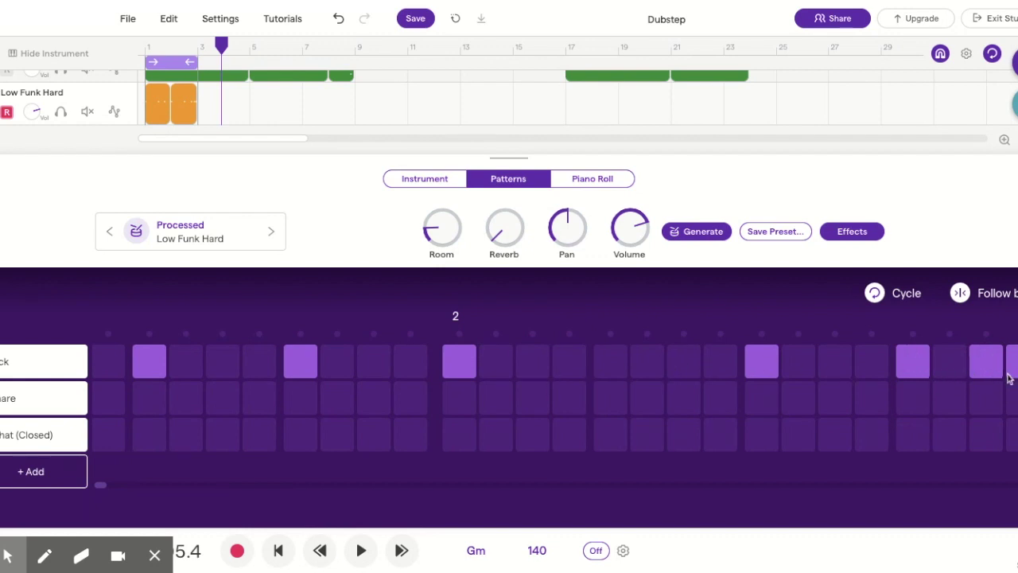
pyautogui.hscroll(-3, 744, 404)
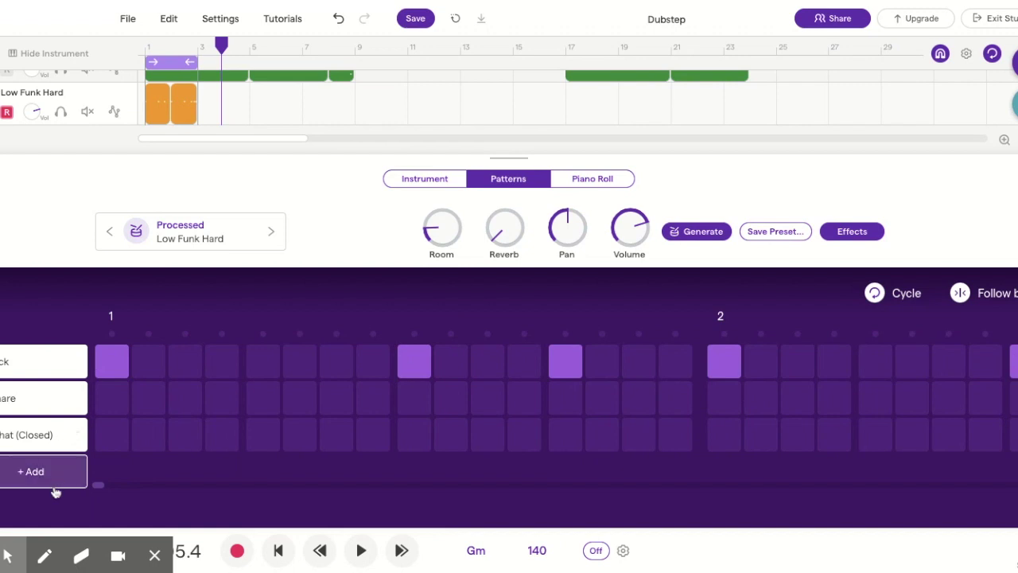
# Add a Low Tom row with tom hits starting at step 5 across both bars
pyautogui.click(32, 471)
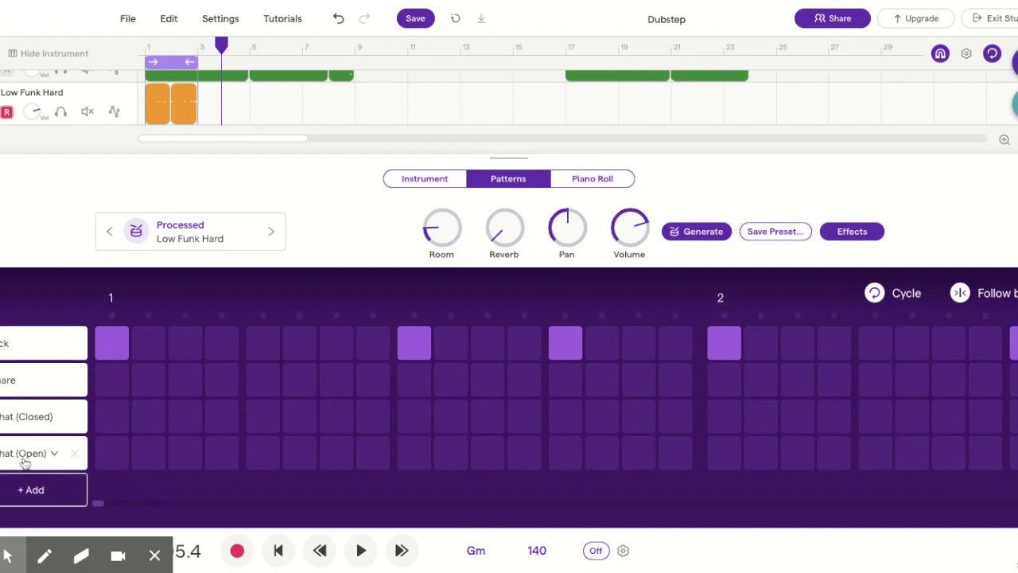
pyautogui.click(25, 453)
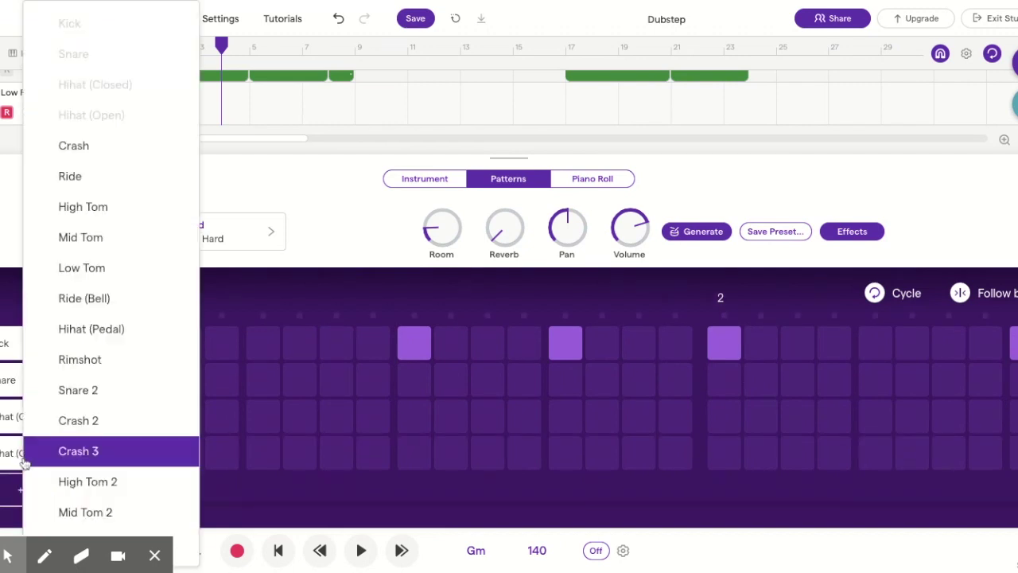
pyautogui.click(78, 276)
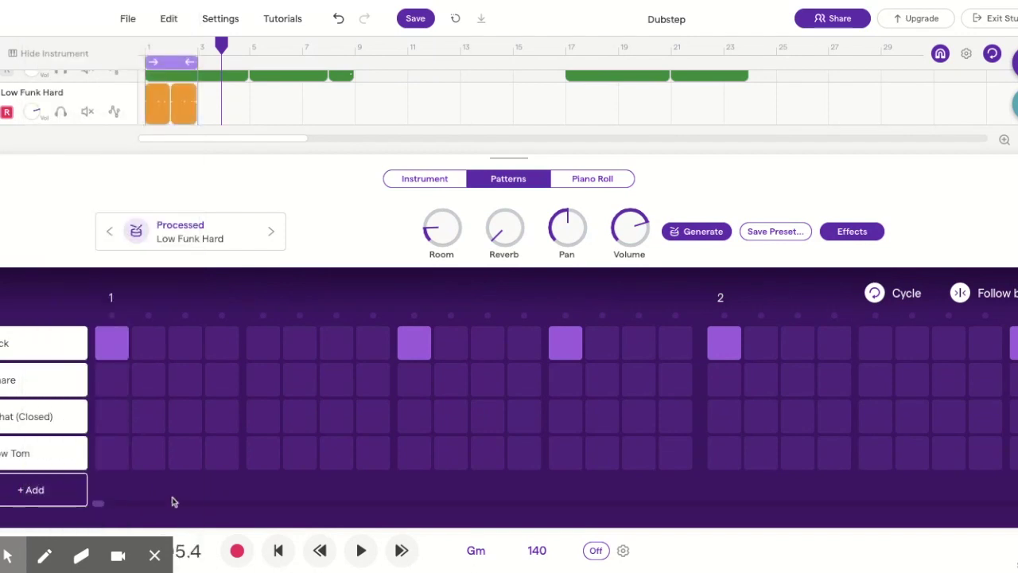
pyautogui.click(262, 466)
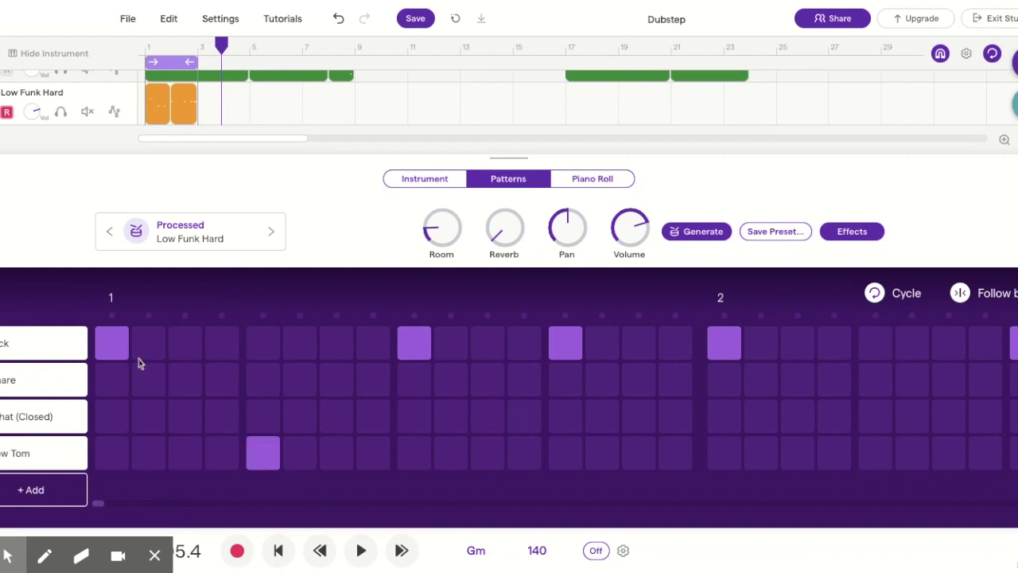
pyautogui.click(568, 461)
pyautogui.hscroll(5, 573, 390)
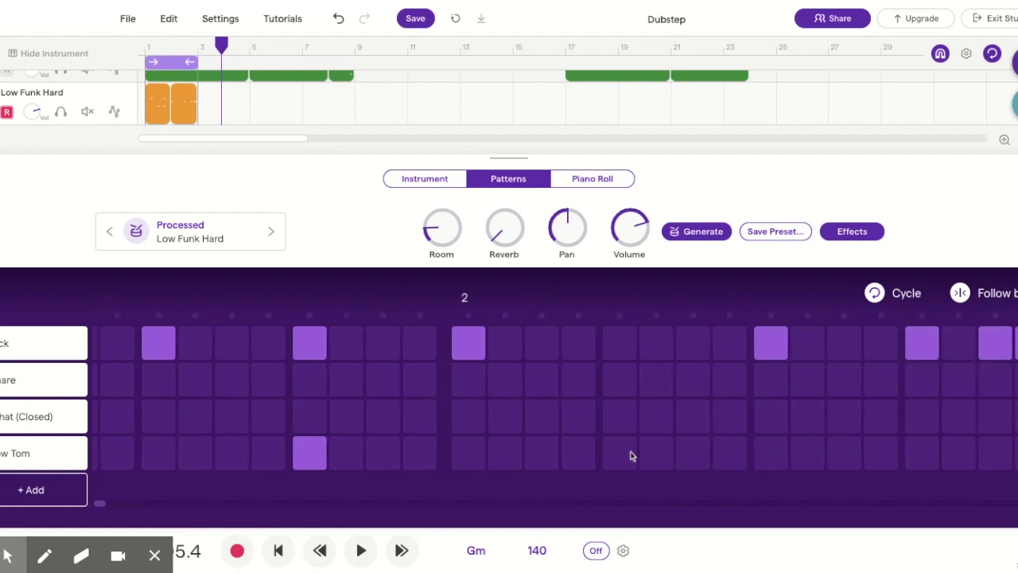
pyautogui.click(627, 460)
pyautogui.hscroll(5, 826, 438)
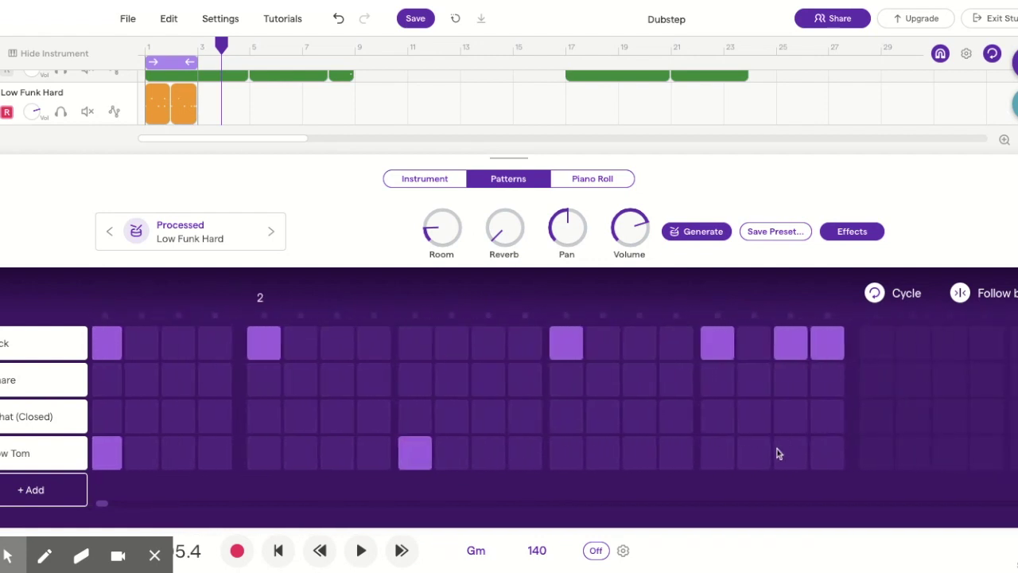
pyautogui.click(715, 459)
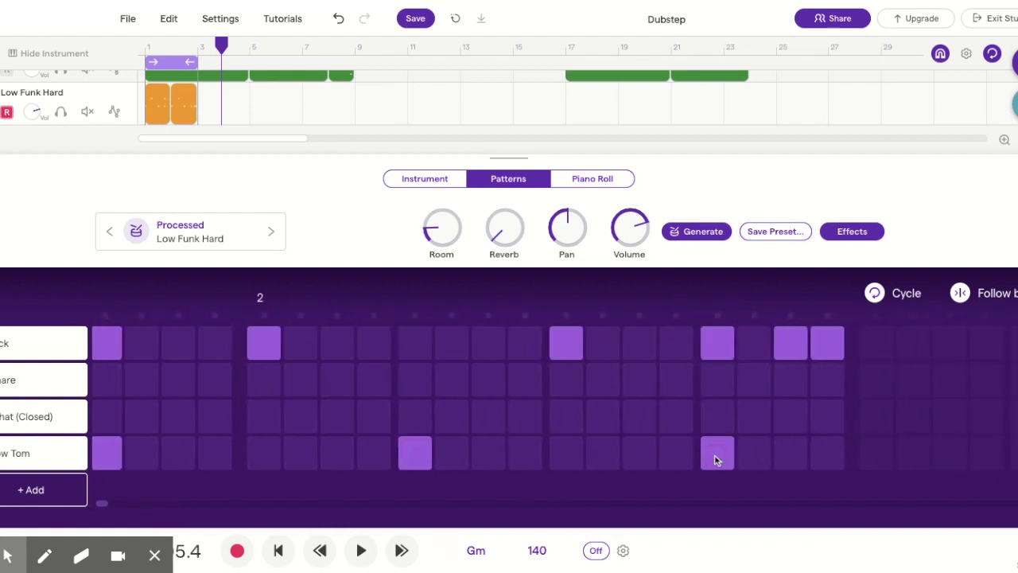
pyautogui.click(787, 460)
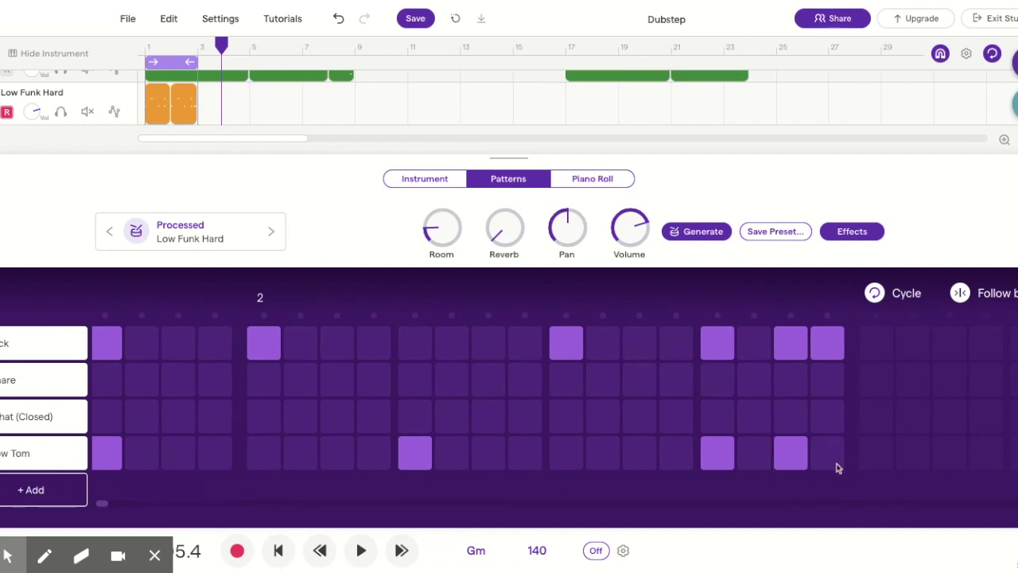
pyautogui.click(827, 462)
pyautogui.hscroll(-5, 603, 436)
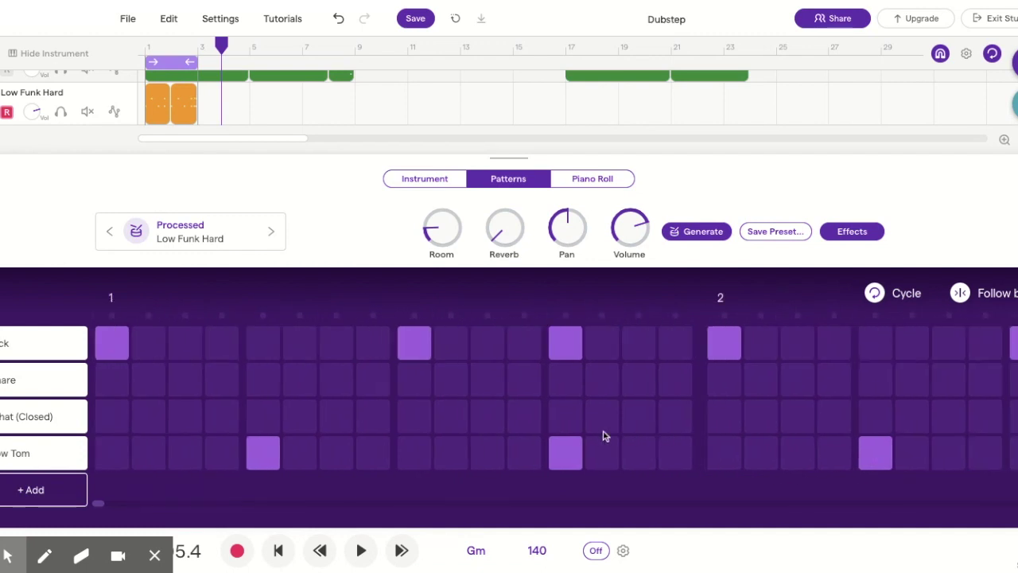
# Add four new Hihat (Closed) hits, two in bar 1 and two in bar 2
pyautogui.click(33, 420)
pyautogui.click(213, 416)
pyautogui.click(672, 425)
pyautogui.click(636, 427)
pyautogui.hscroll(5, 745, 445)
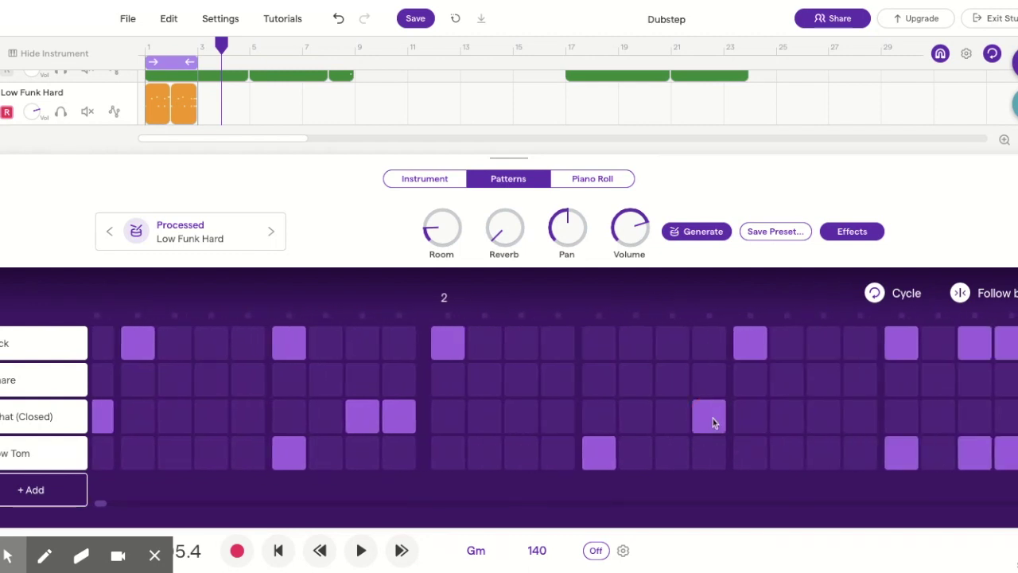
pyautogui.hscroll(2, 713, 419)
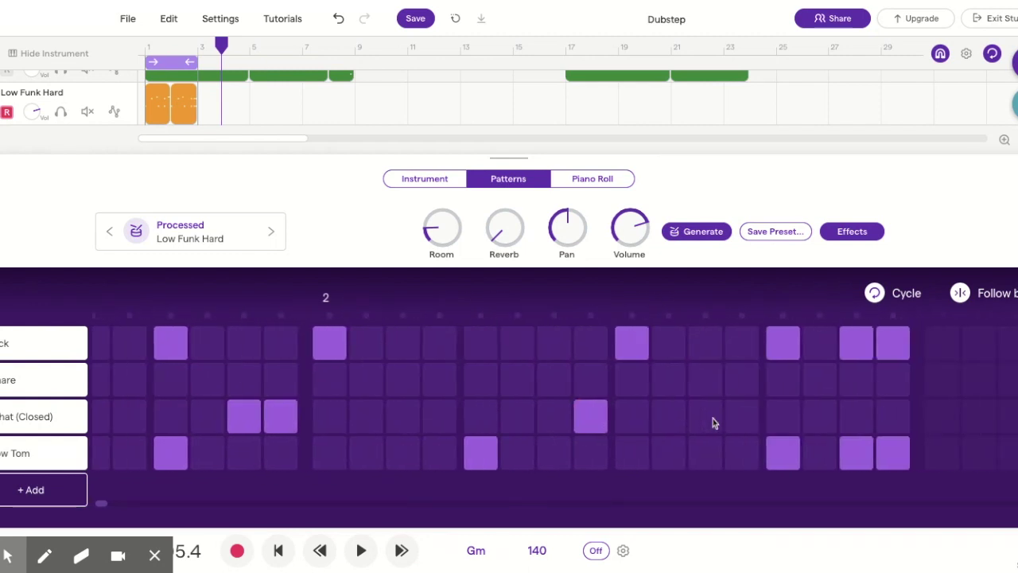
pyautogui.click(865, 421)
pyautogui.click(896, 419)
pyautogui.hscroll(-6, 703, 436)
pyautogui.hscroll(-1, 703, 435)
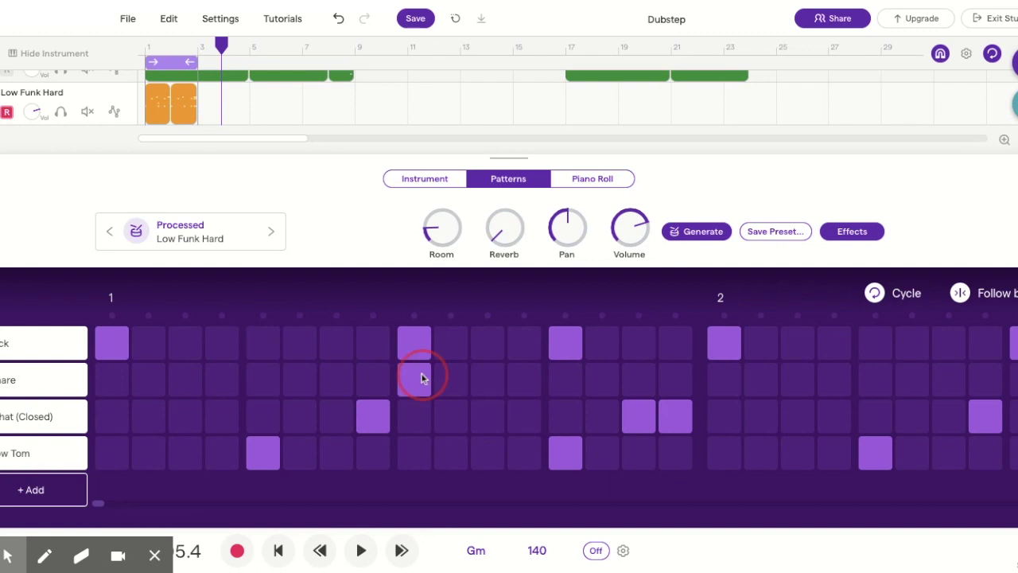
# Add a snare on step 9 of bar 1, under the kick
pyautogui.hscroll(5, 422, 377)
pyautogui.click(694, 387)
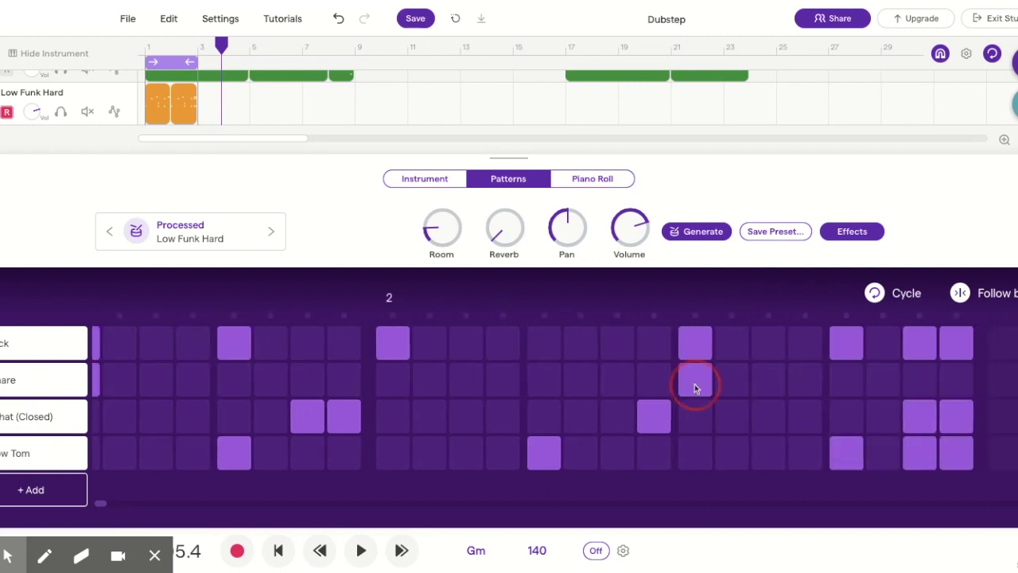
pyautogui.hscroll(-5, 500, 430)
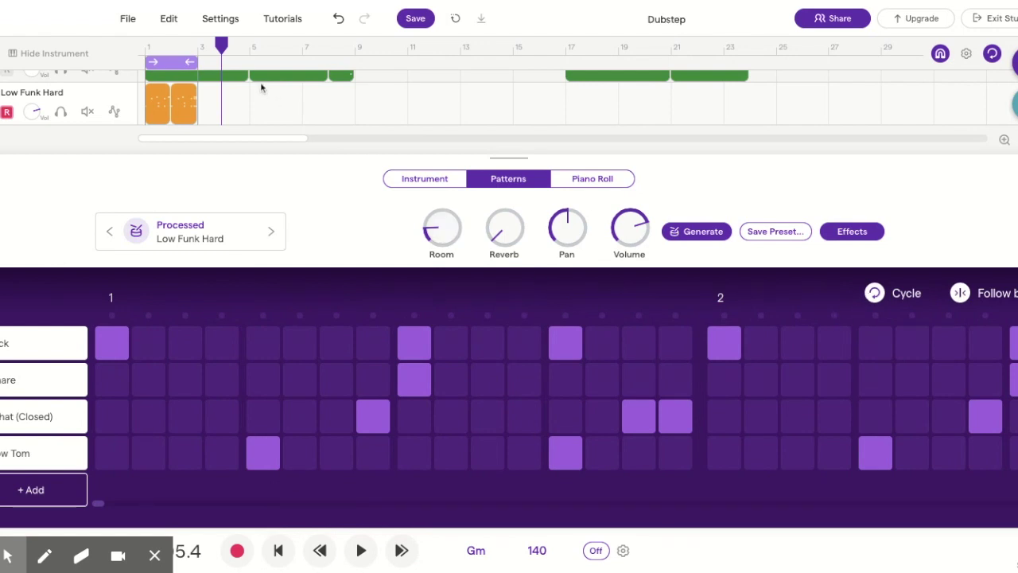
pyautogui.click(278, 551)
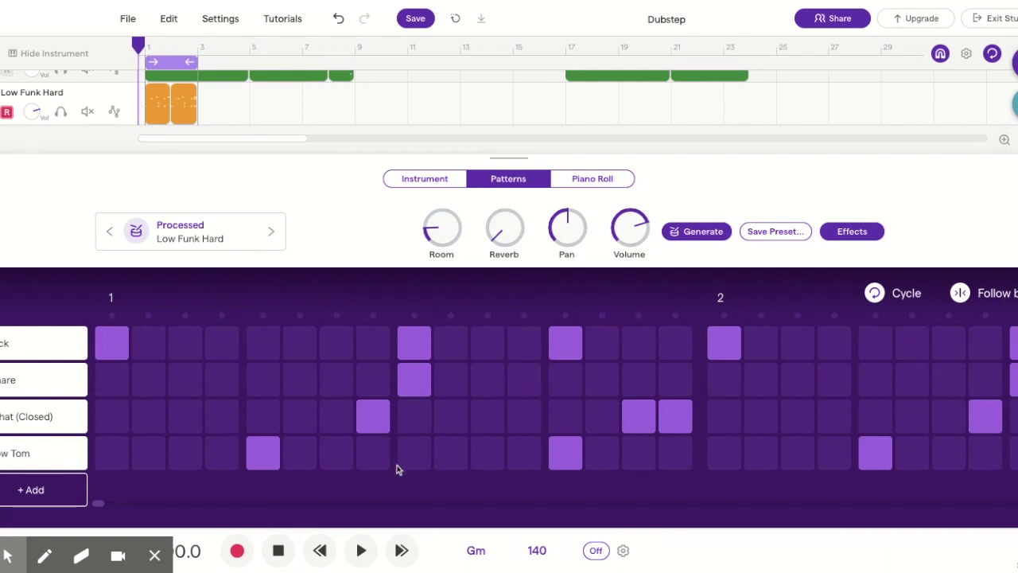
pyautogui.press('space')
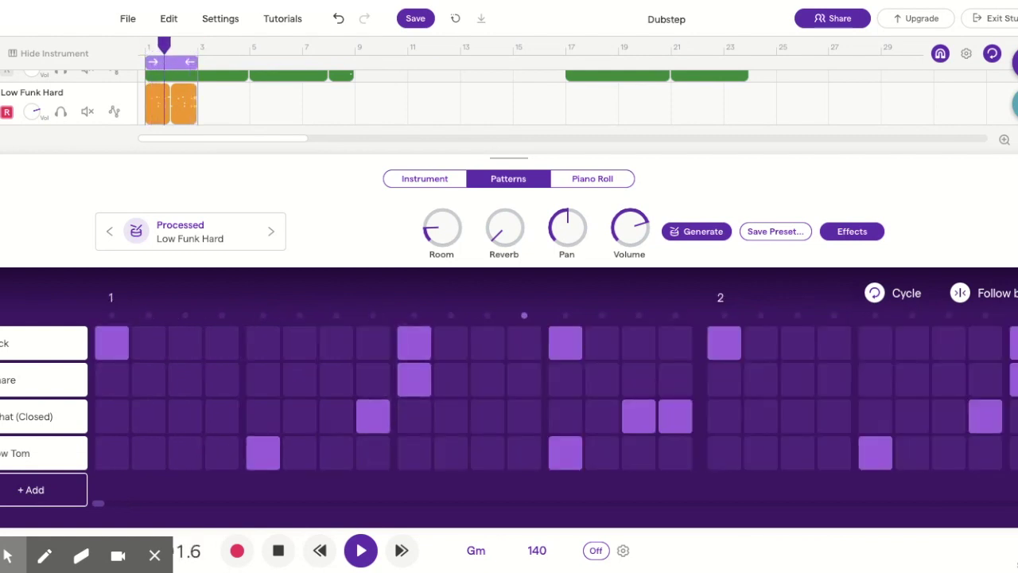
pyautogui.press('space')
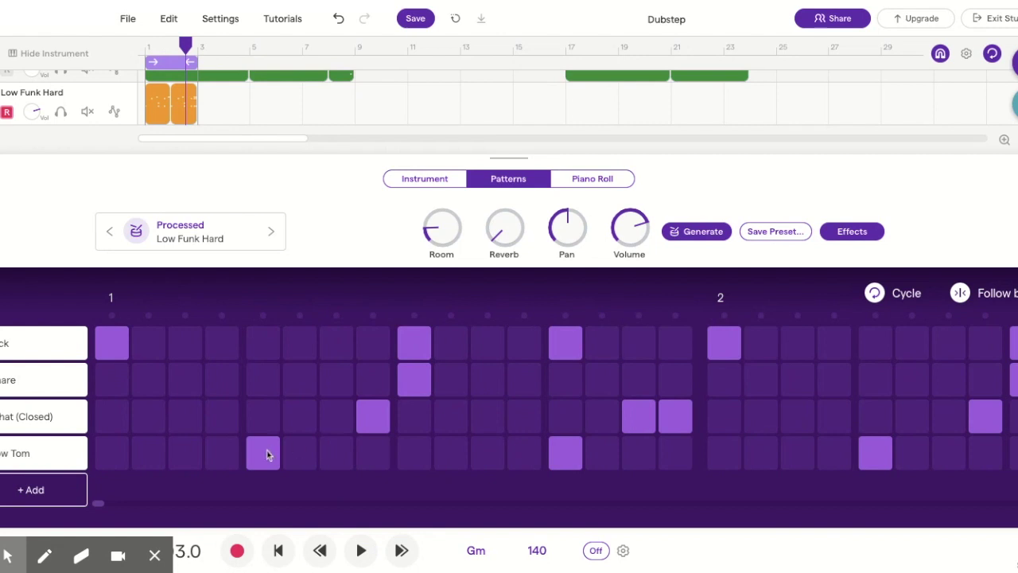
# Remove bar 1's first Low Tom hit and add a Snare and a closed hi-hat hit in bar 1
pyautogui.click(261, 448)
pyautogui.click(40, 382)
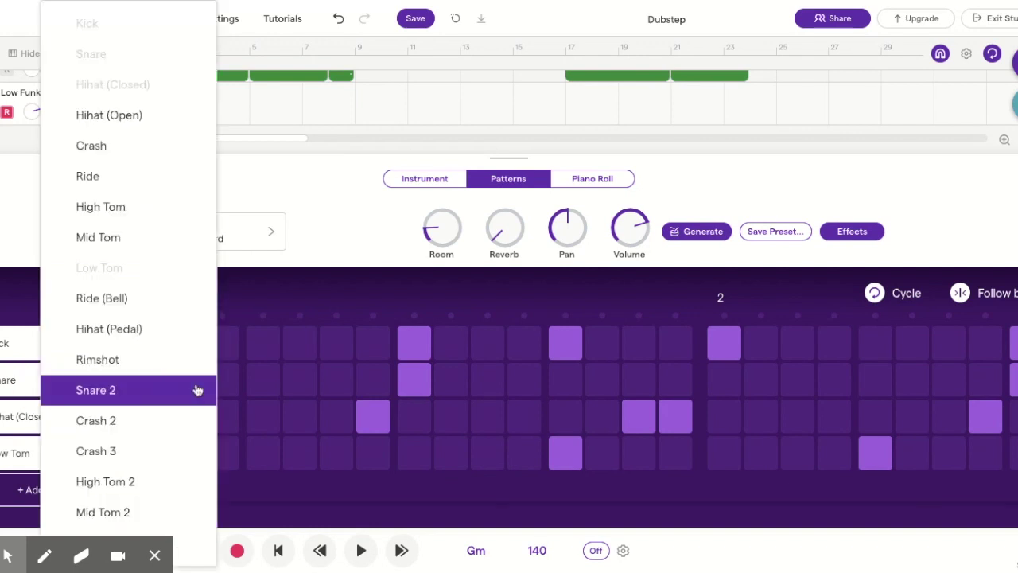
pyautogui.click(263, 386)
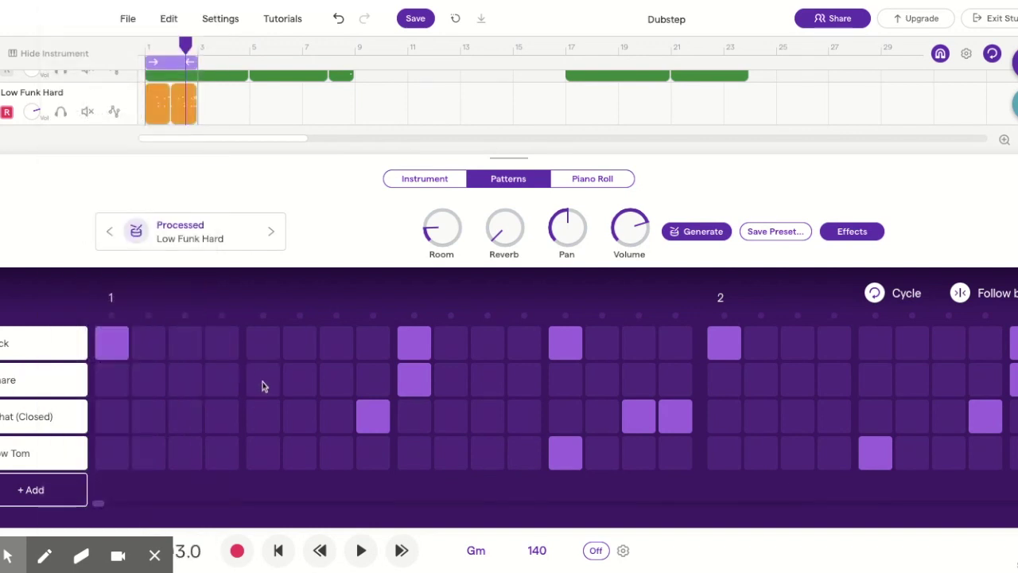
pyautogui.click(223, 382)
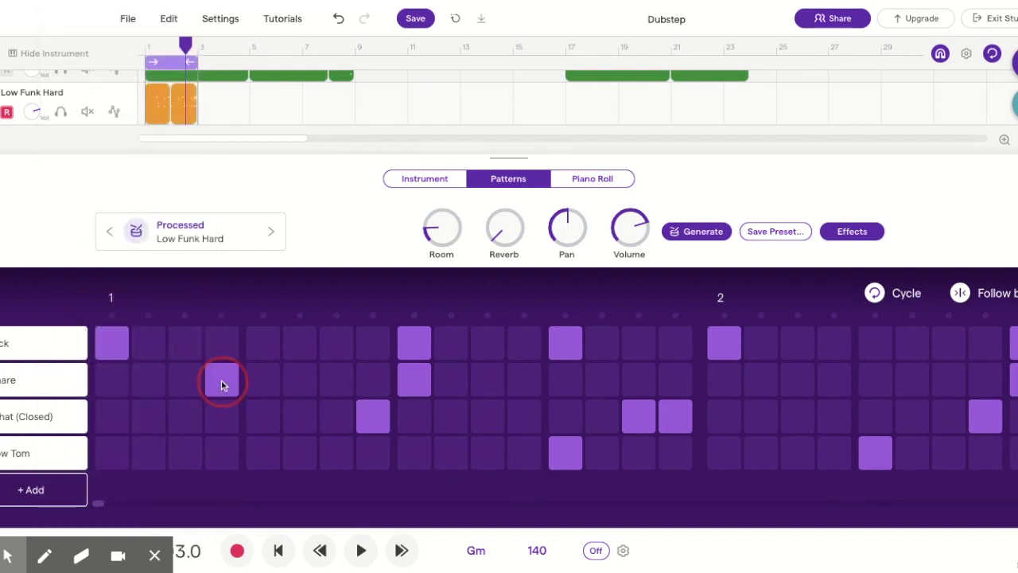
pyautogui.click(54, 419)
pyautogui.click(271, 421)
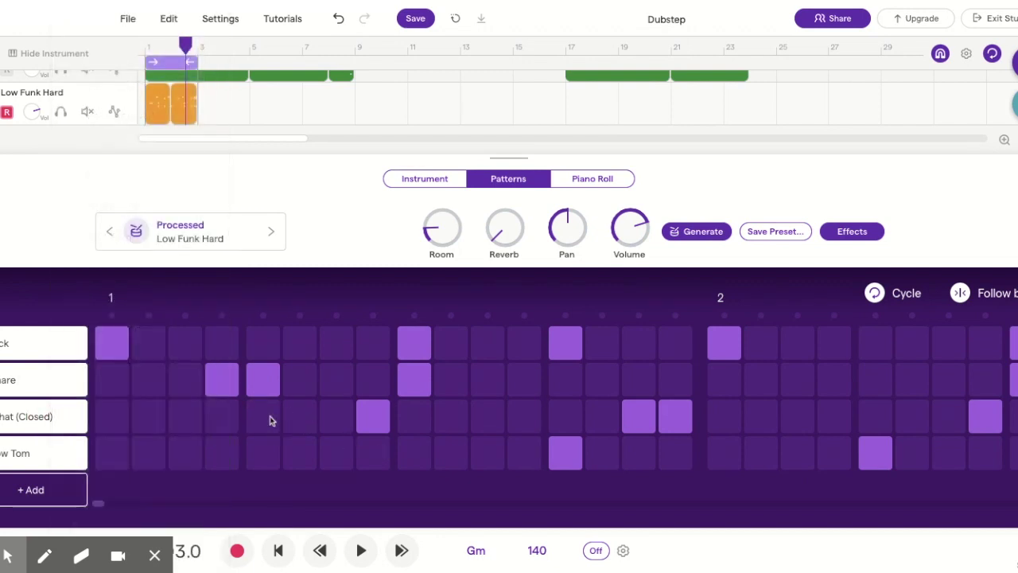
pyautogui.click(270, 421)
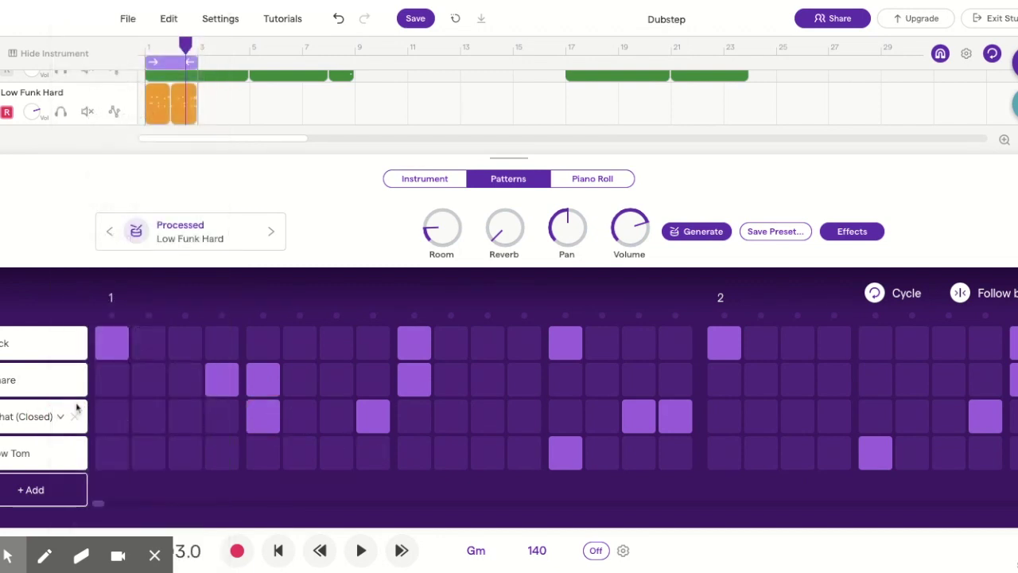
# Add a Kick on bar 1's second beat and play the pattern to check it
pyautogui.click(65, 461)
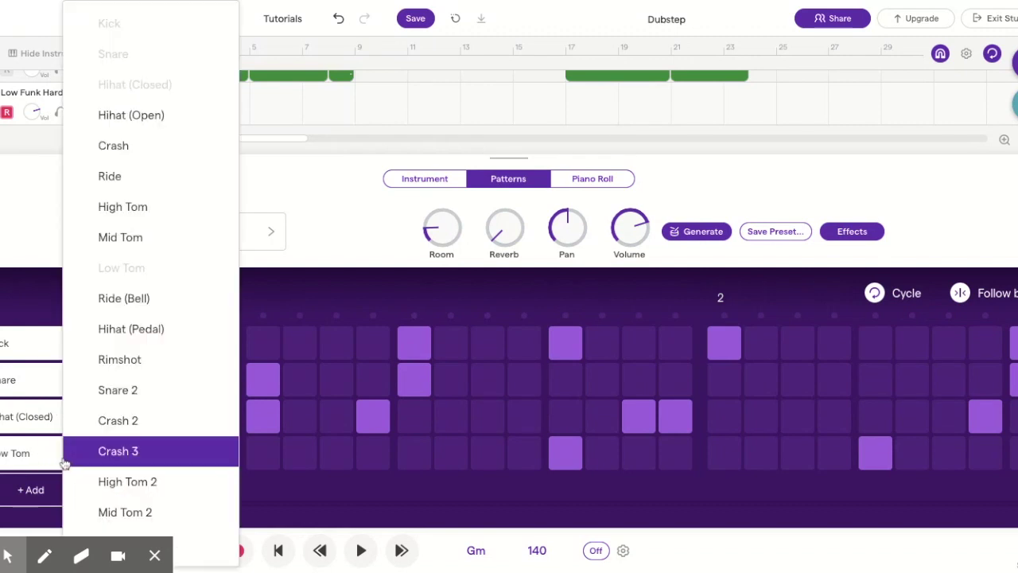
pyautogui.click(289, 436)
pyautogui.click(262, 346)
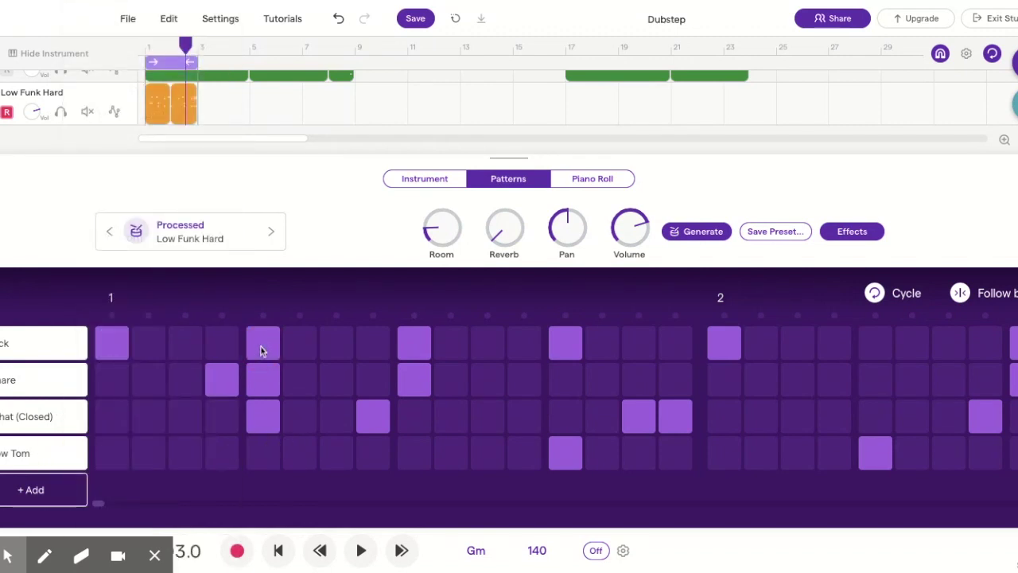
pyautogui.press('space')
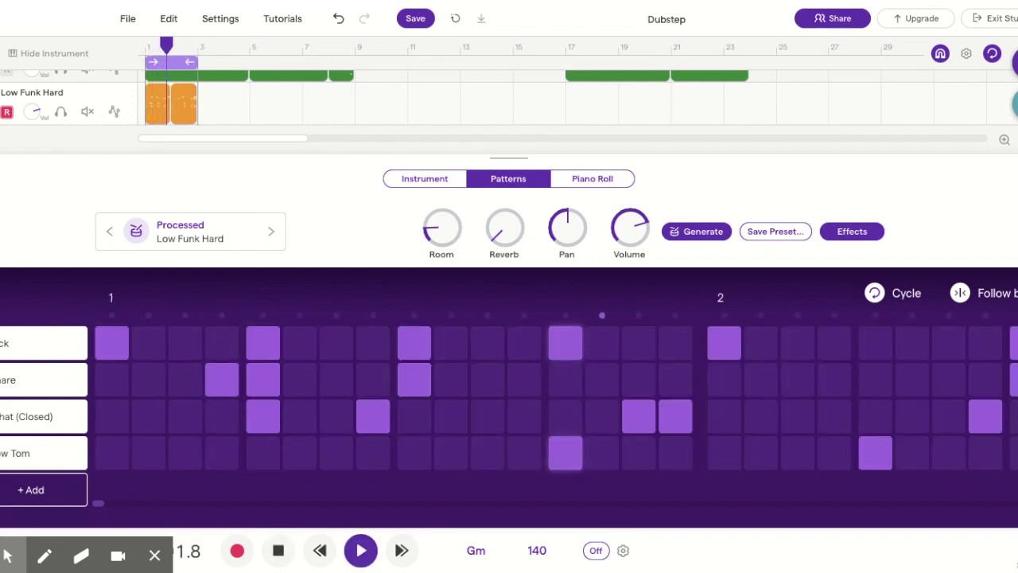
pyautogui.press('space')
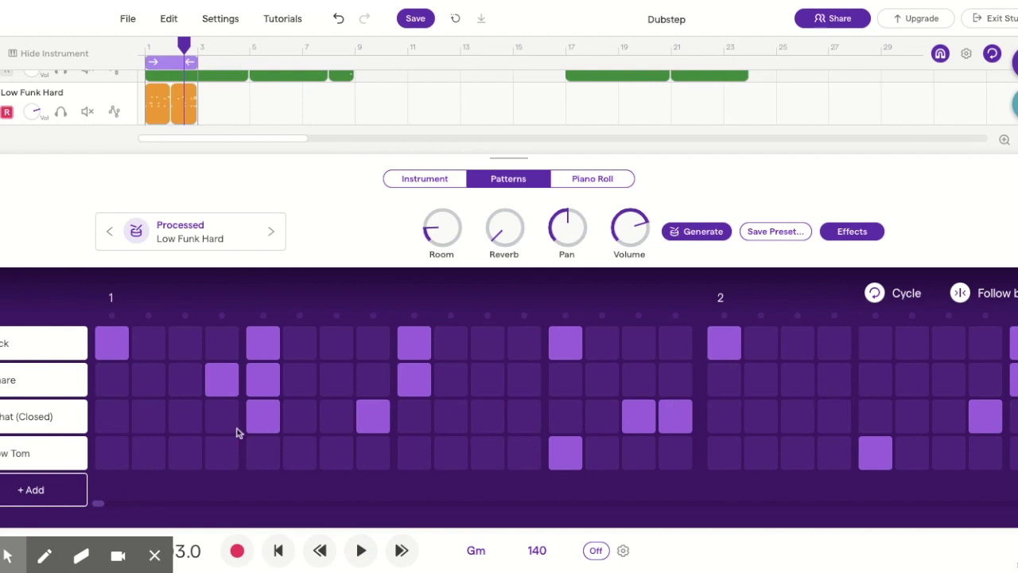
# Add two Snare hits in bar 2, plus a Kick and closed hi-hat on its second beat
pyautogui.click(843, 387)
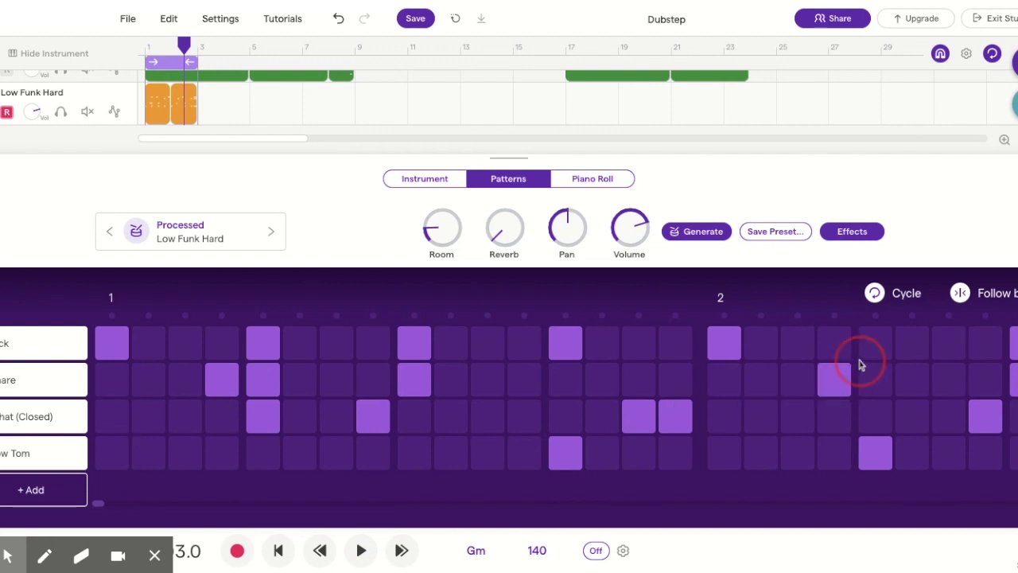
pyautogui.click(878, 370)
pyautogui.click(879, 351)
pyautogui.click(879, 423)
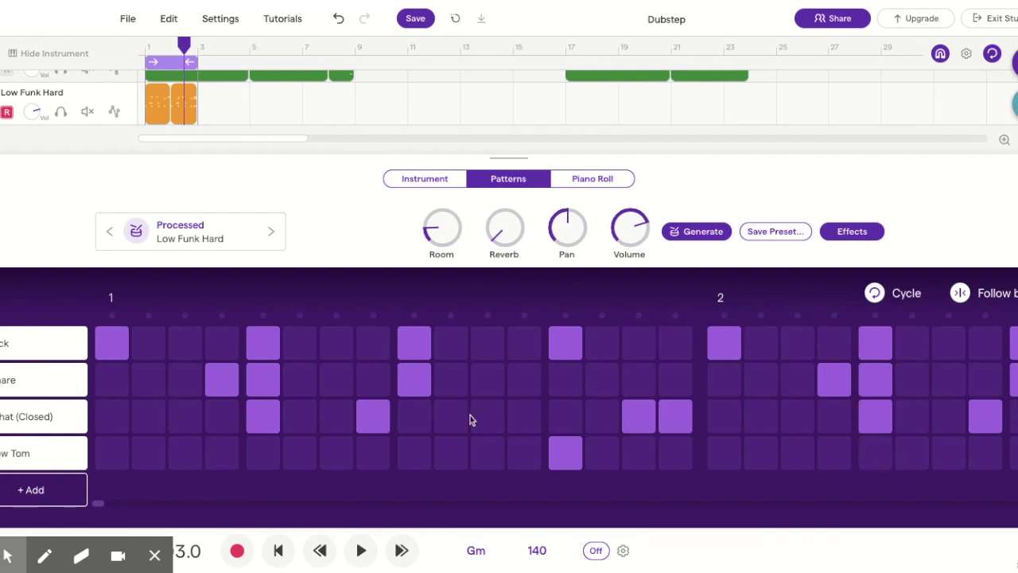
# Add Snares and a closed hi-hat around bar 1's third beat, and two Snares late in bar 2
pyautogui.click(526, 390)
pyautogui.click(567, 389)
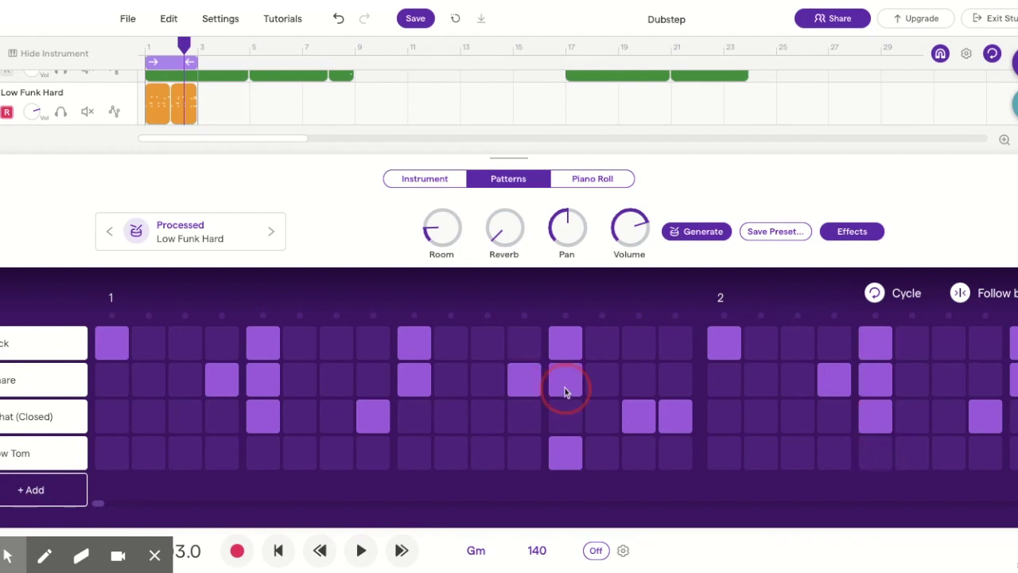
pyautogui.click(566, 423)
pyautogui.hscroll(5, 970, 416)
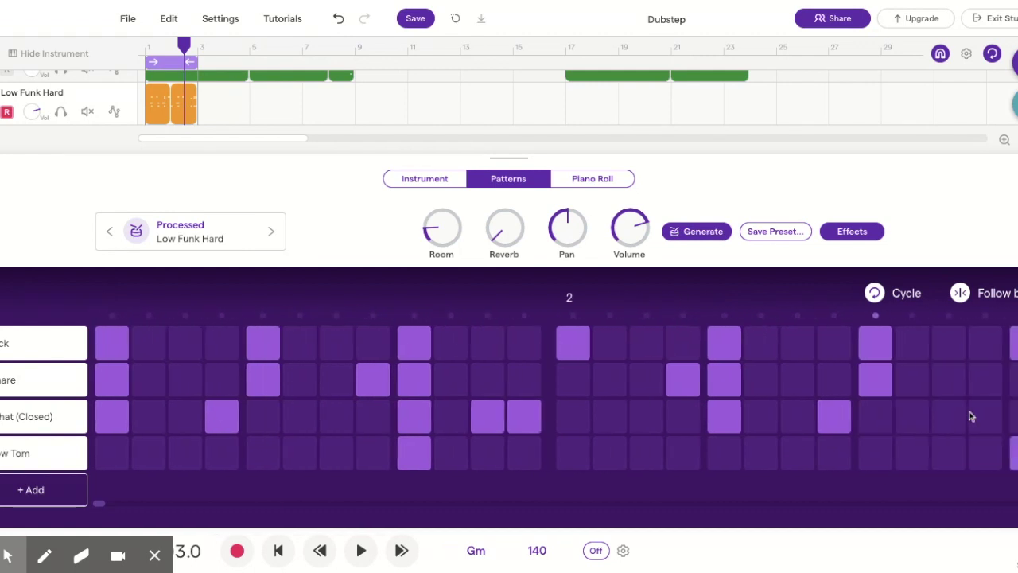
pyautogui.hscroll(5, 971, 416)
pyautogui.click(668, 379)
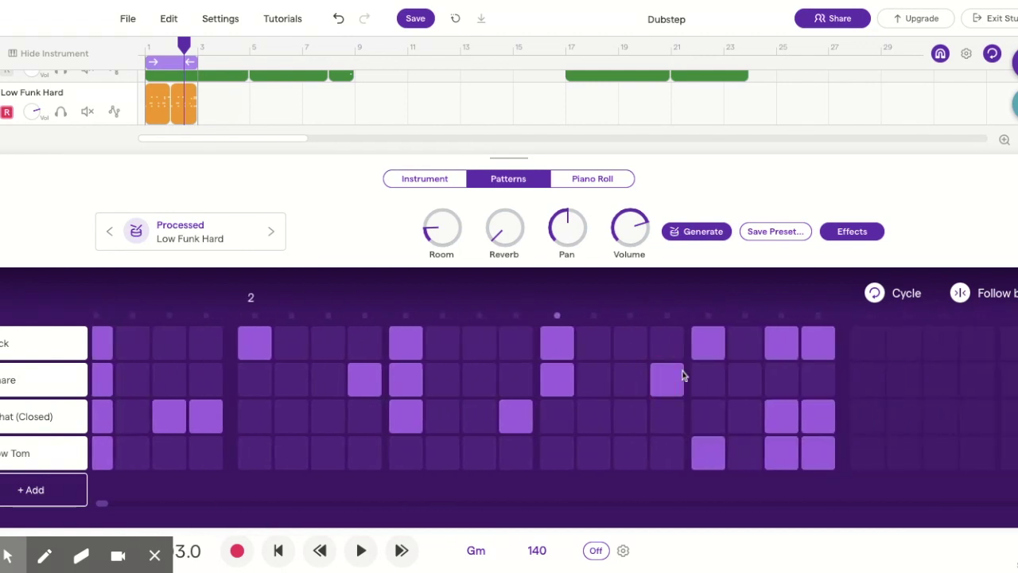
pyautogui.click(713, 415)
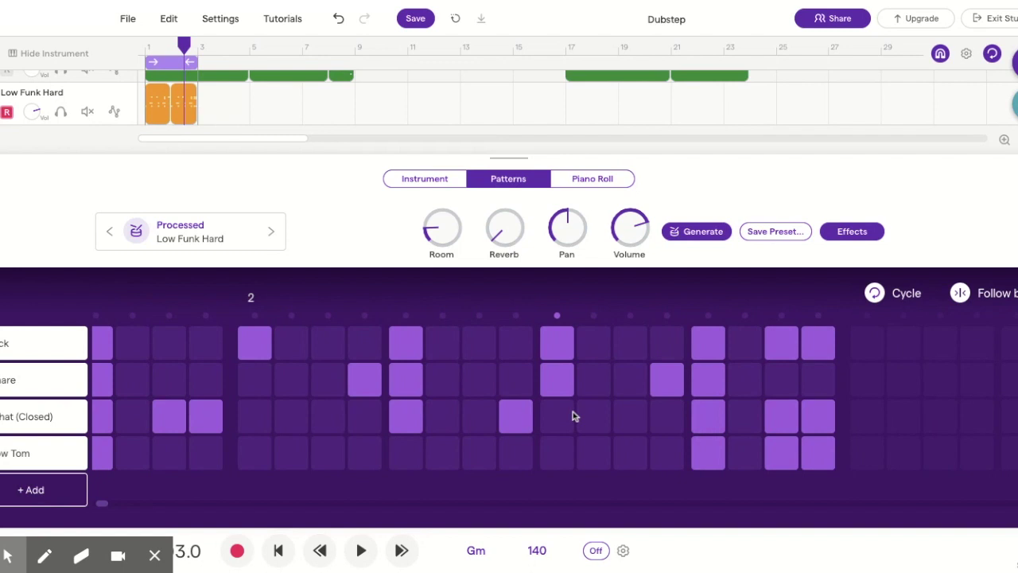
pyautogui.hscroll(-10, 573, 414)
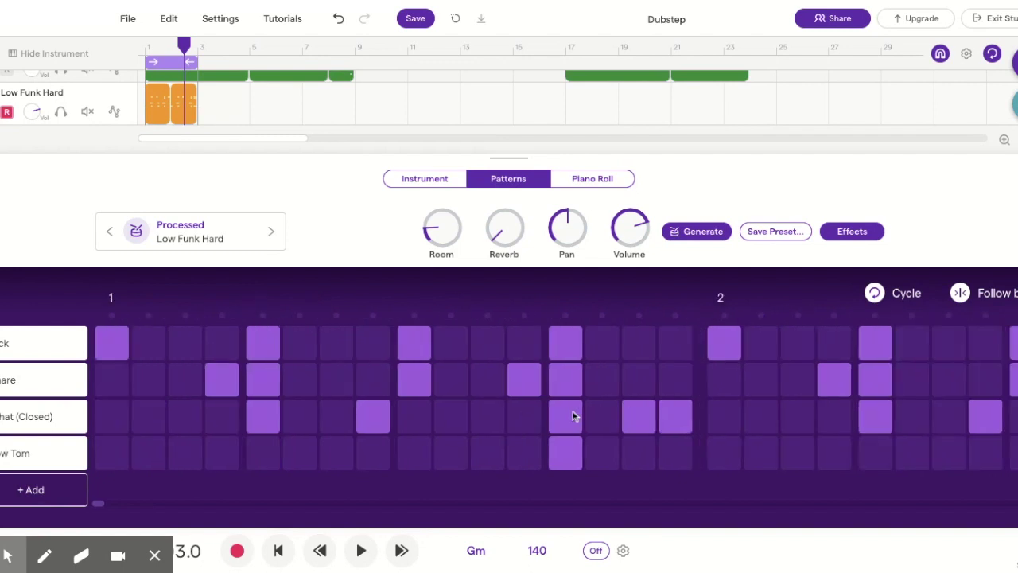
# Play the reworked Low Funk Hard pattern from the start, then stop it
pyautogui.click(279, 552)
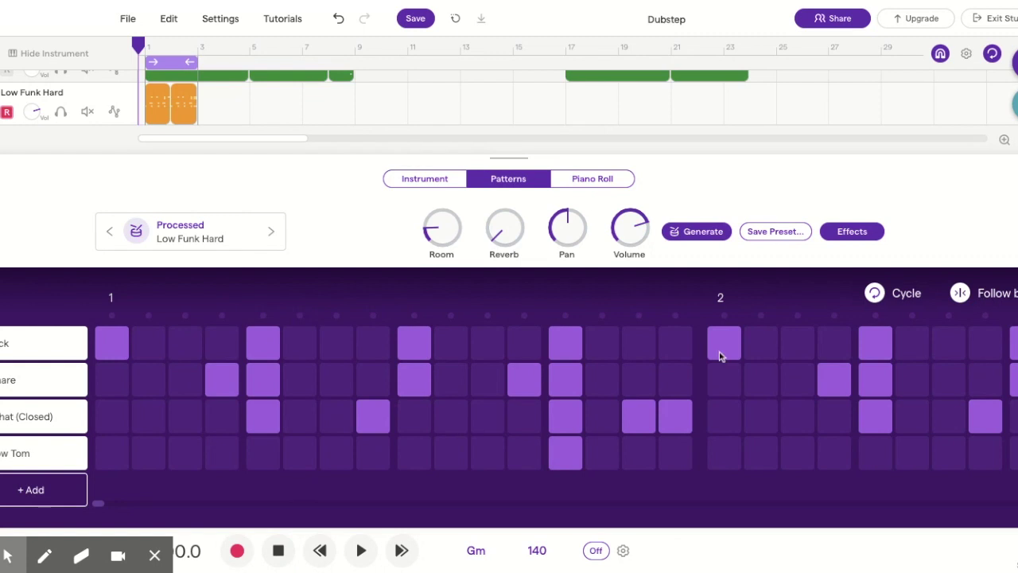
pyautogui.press('space')
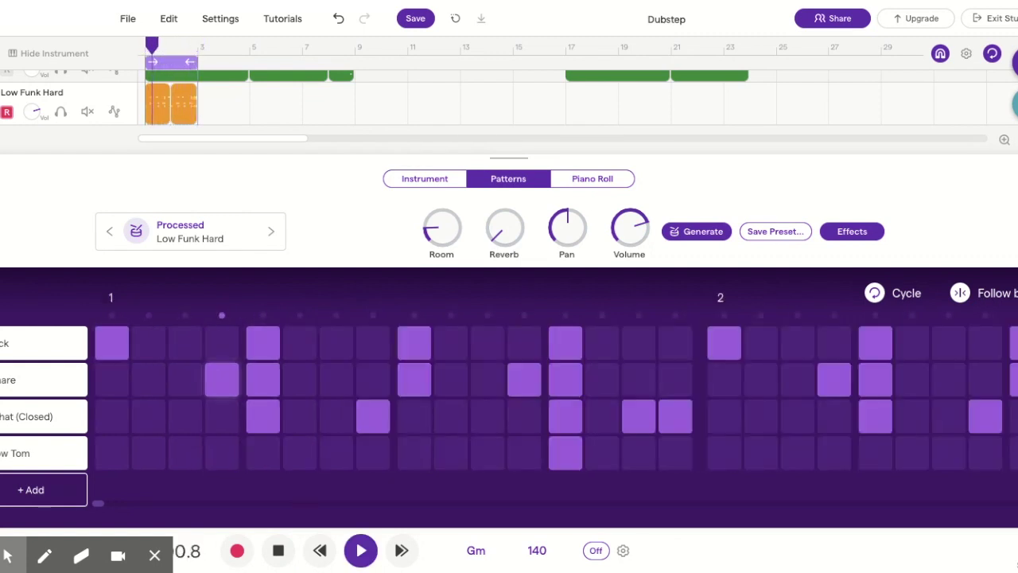
pyautogui.press('space')
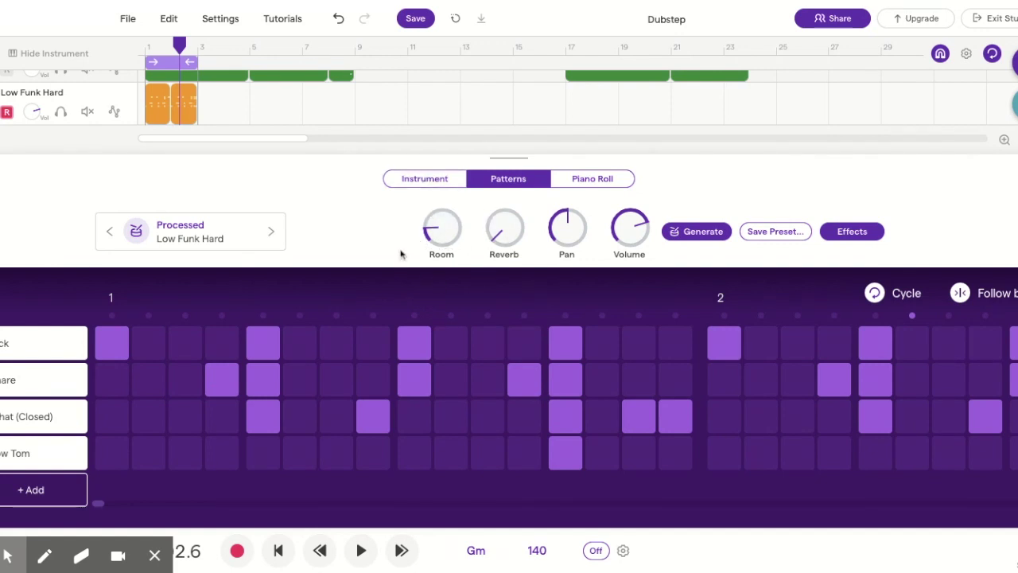
# Raise the drum kit's Room and Reverb knobs, adjust Pan, turn Volume up, then rewind
pyautogui.moveTo(434, 231)
pyautogui.mouseDown()
pyautogui.moveTo(443, 95)
pyautogui.moveTo(434, 28)
pyautogui.mouseUp()
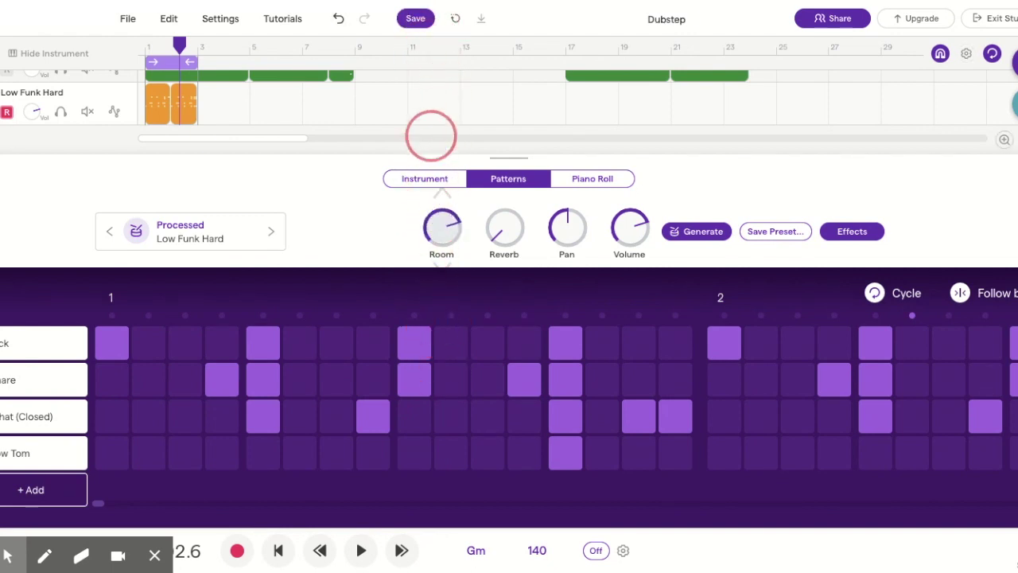
pyautogui.moveTo(437, 215); pyautogui.dragTo(437, 295)
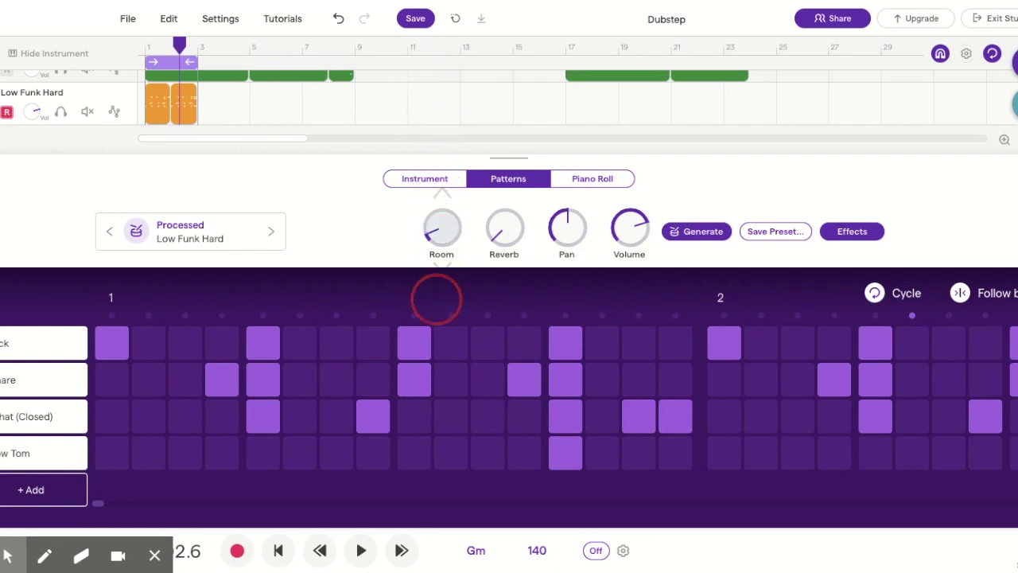
pyautogui.moveTo(433, 253); pyautogui.dragTo(433, 231)
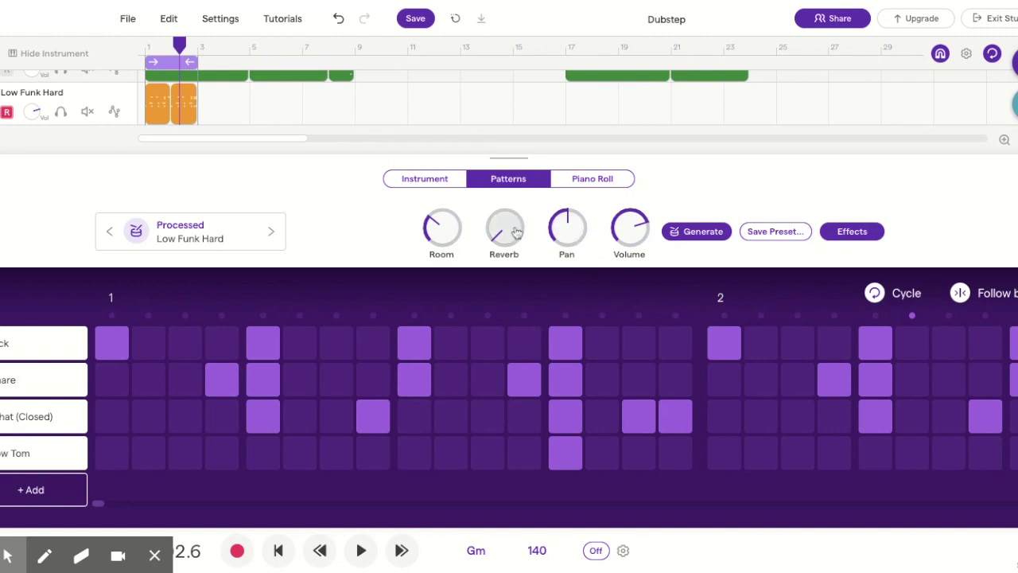
pyautogui.moveTo(499, 239); pyautogui.dragTo(499, 174)
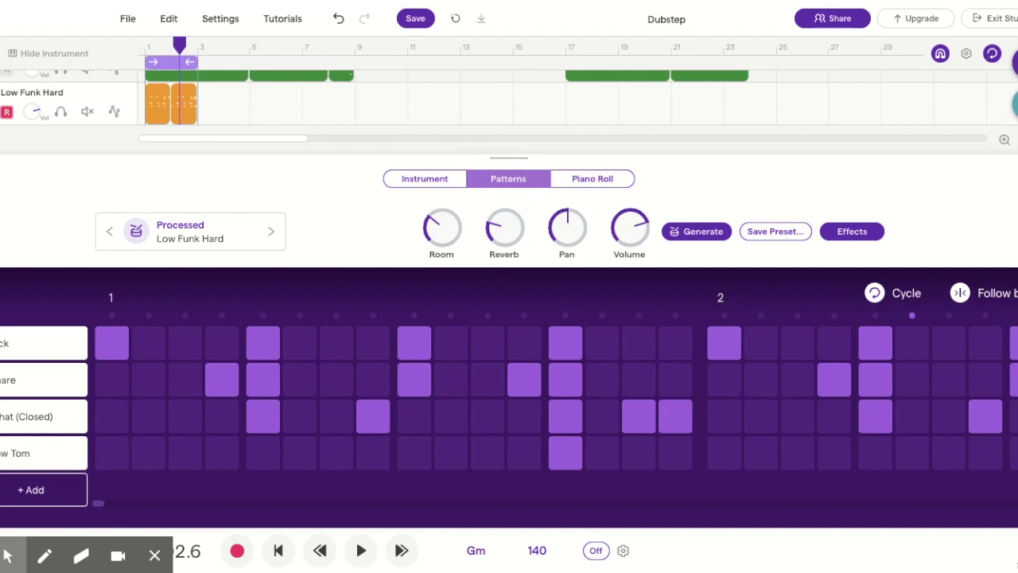
pyautogui.moveTo(566, 216); pyautogui.dragTo(558, 183)
pyautogui.moveTo(643, 227); pyautogui.dragTo(635, 182)
pyautogui.click(280, 550)
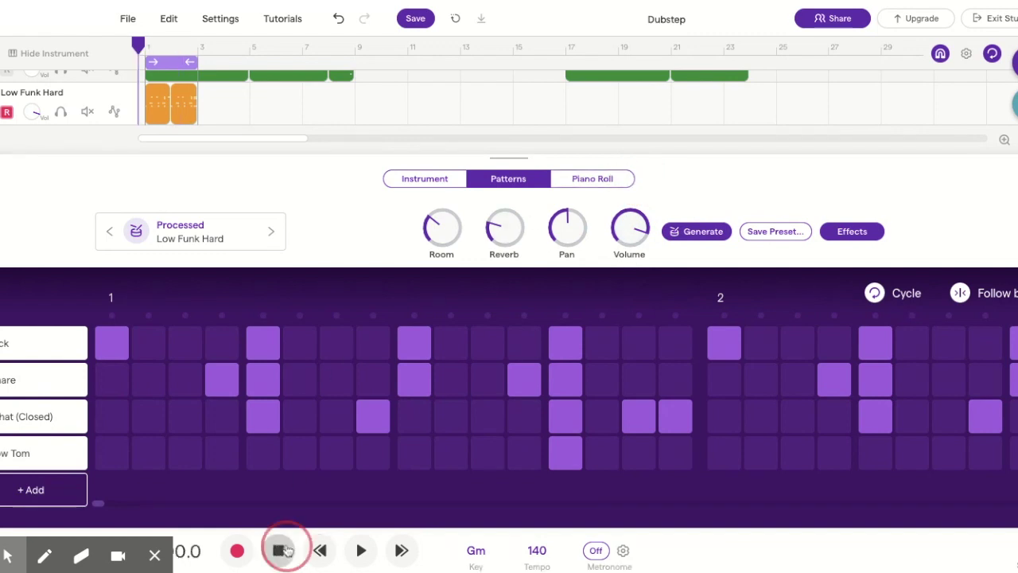
# While the pattern plays, add four snare steps across bar 1
pyautogui.click(361, 549)
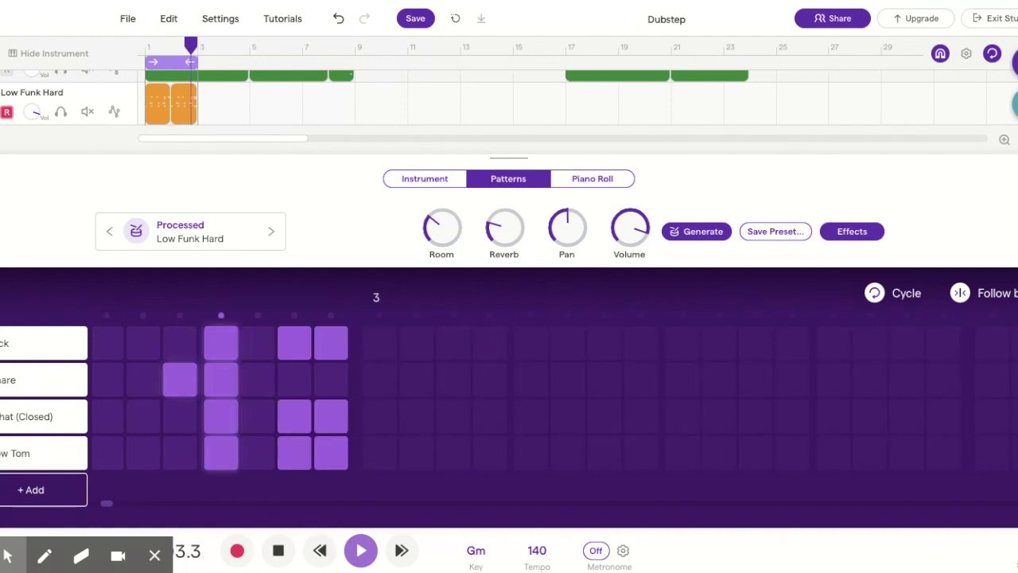
pyautogui.press('space')
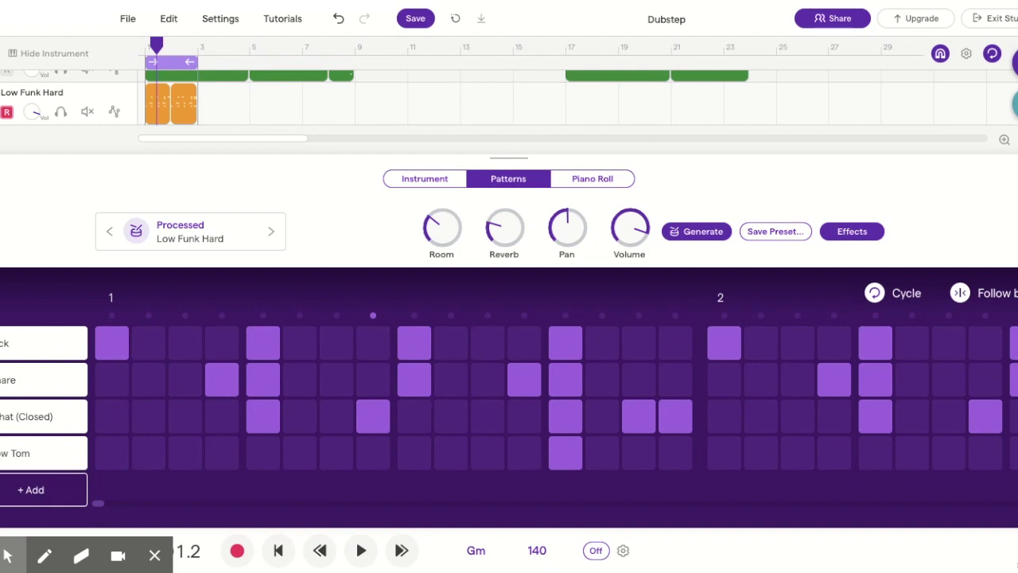
pyautogui.press('space')
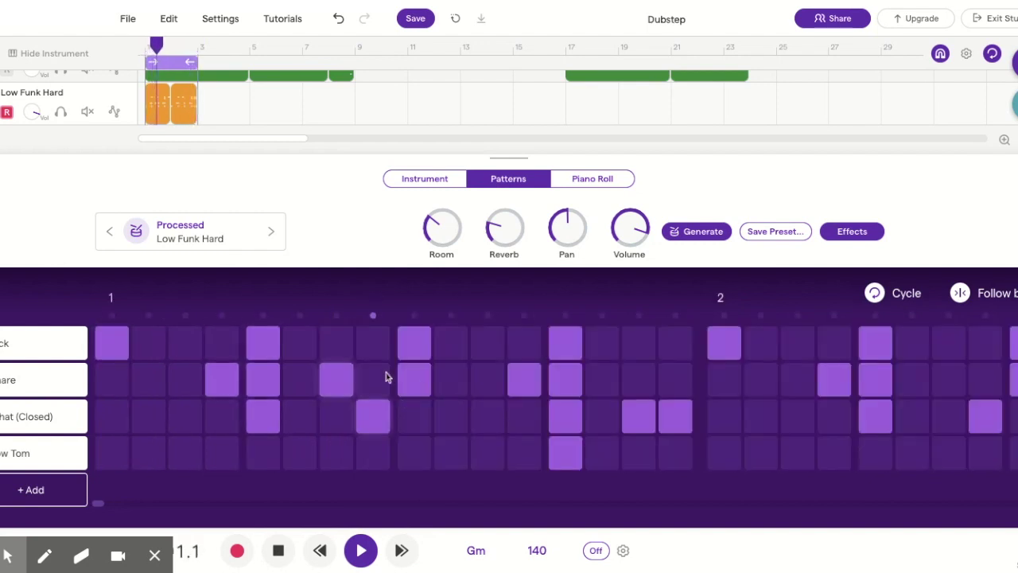
pyautogui.click(367, 378)
pyautogui.click(599, 384)
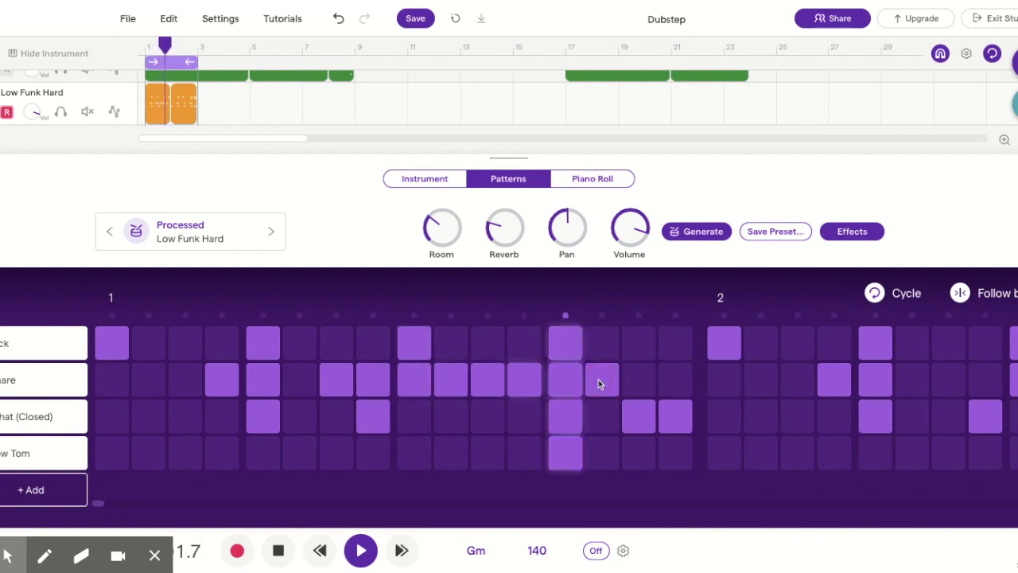
pyautogui.click(621, 384)
pyautogui.click(634, 385)
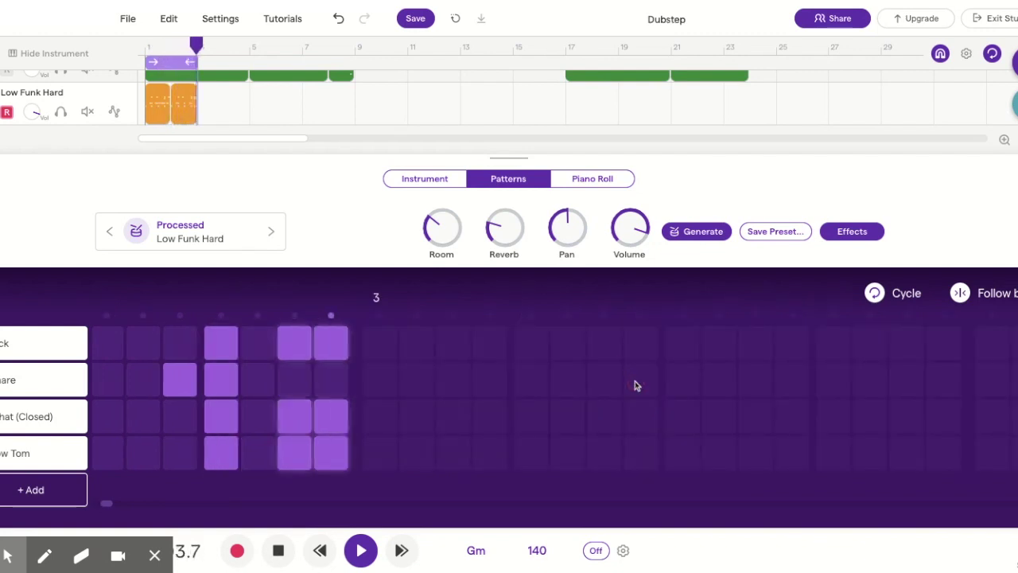
pyautogui.press('space')
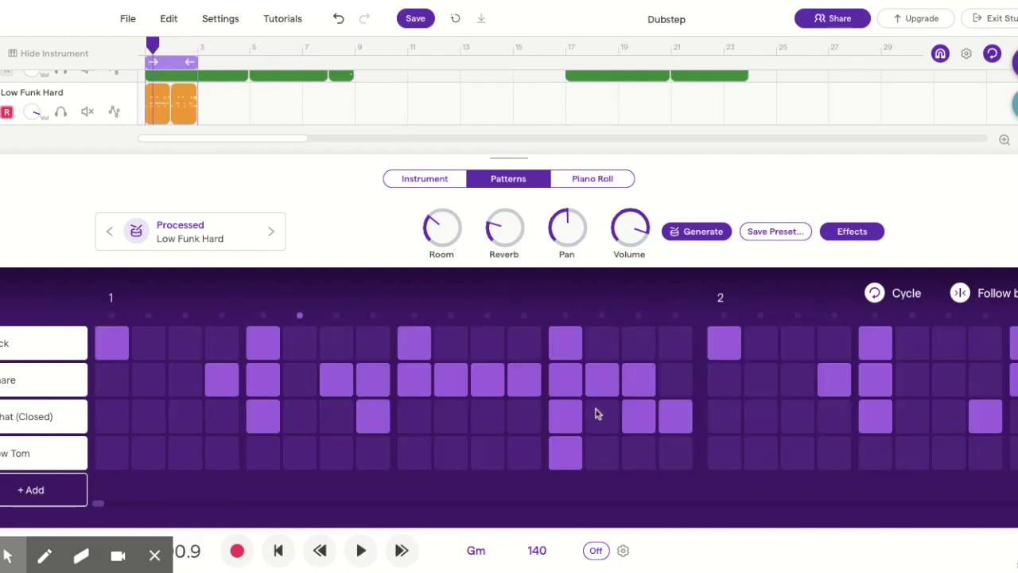
# Turn off Follow beat and add closed hi-hats on steps 5–8 of bar 2, plus another snare
pyautogui.click(959, 301)
pyautogui.press('space')
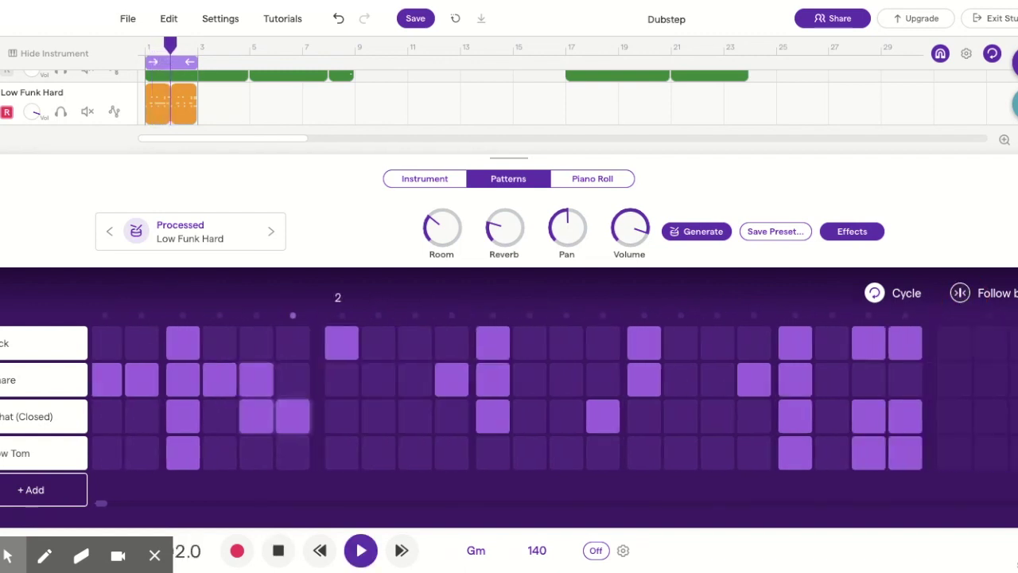
pyautogui.click(300, 414)
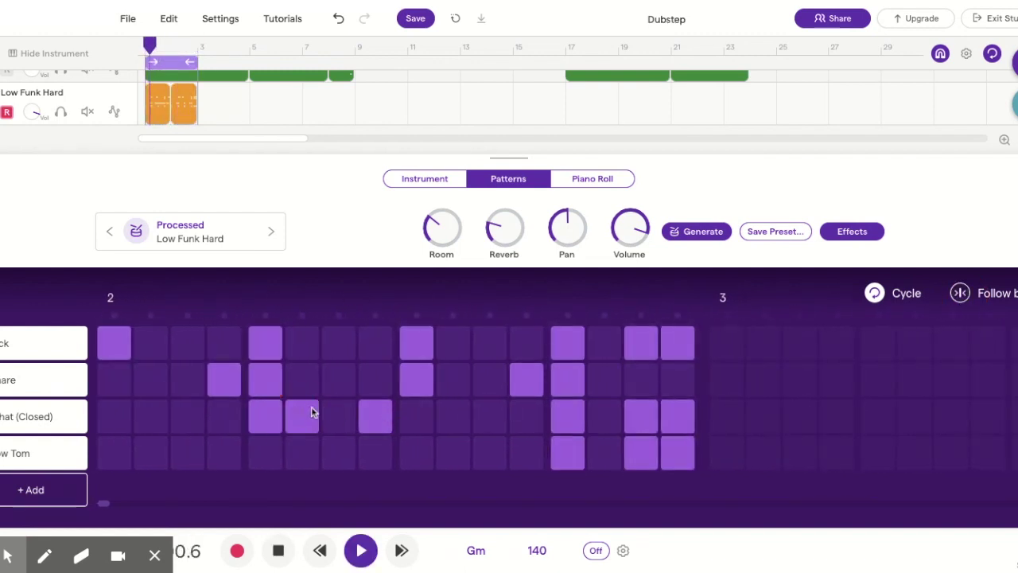
pyautogui.click(338, 413)
pyautogui.click(418, 412)
pyautogui.click(458, 414)
pyautogui.click(493, 414)
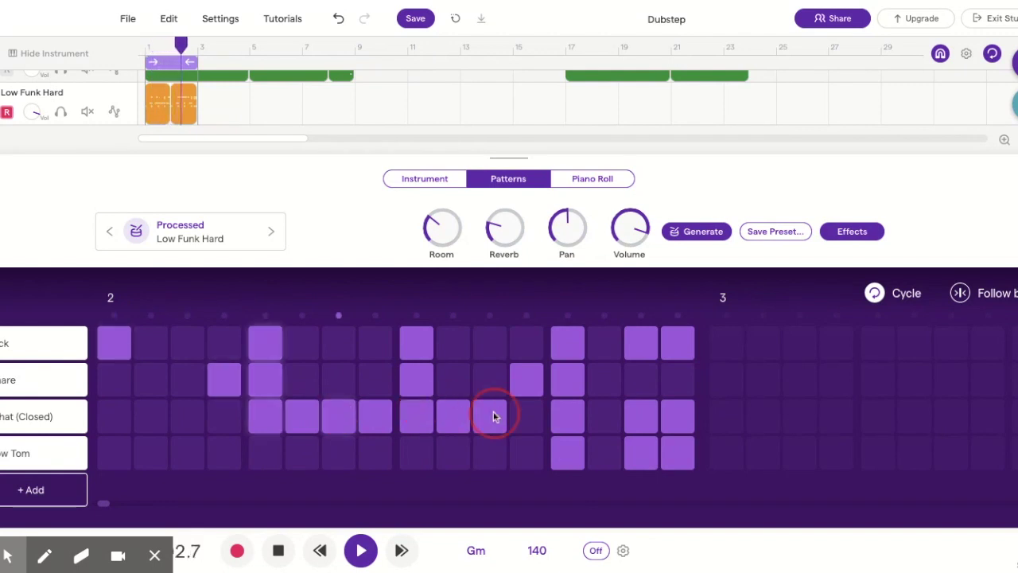
pyautogui.click(524, 415)
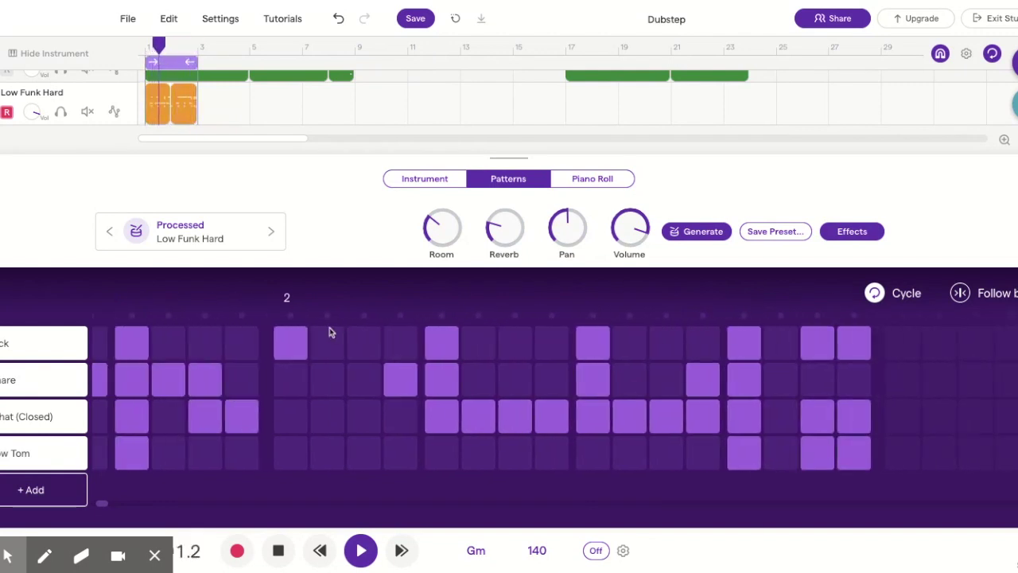
pyautogui.press('space')
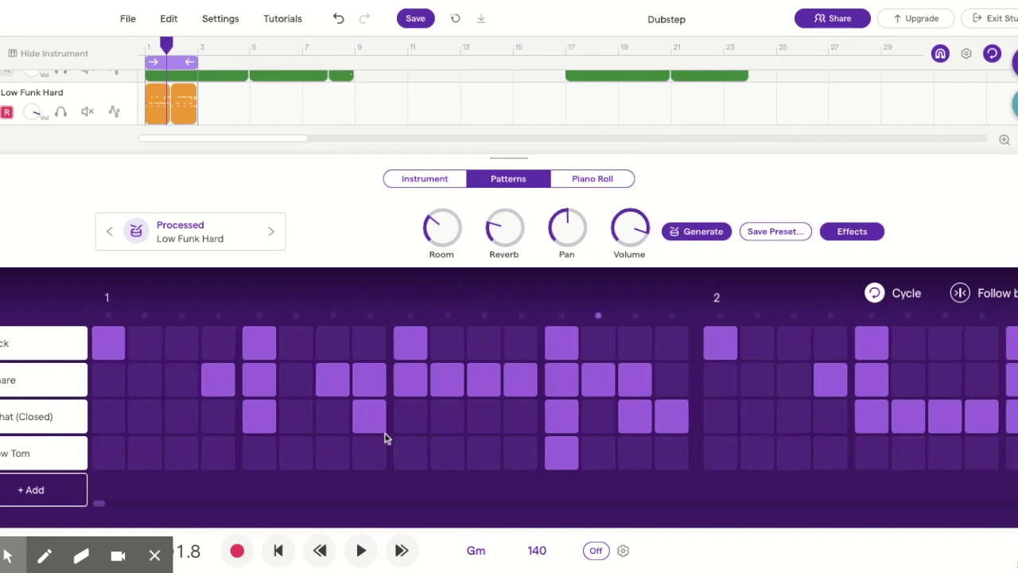
pyautogui.click(300, 374)
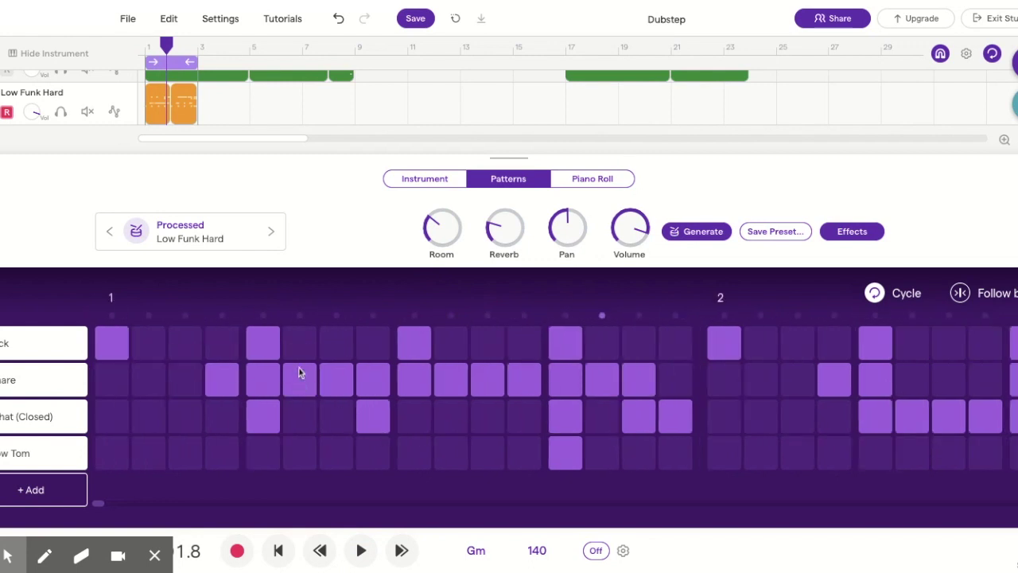
# Add snare steps at the start and last step of bar 1 and one in bar 2
pyautogui.click(179, 383)
pyautogui.click(150, 382)
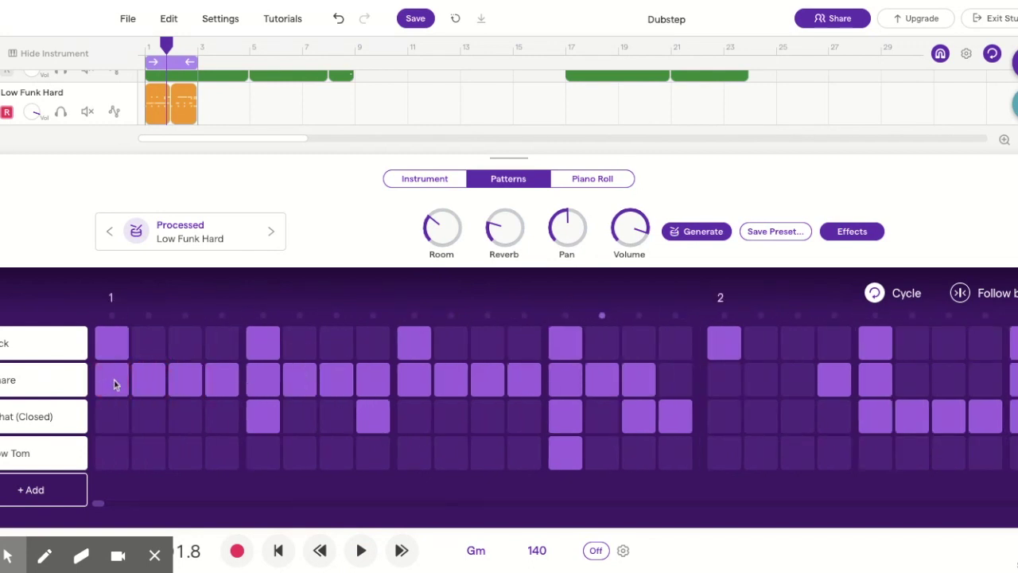
pyautogui.click(677, 385)
pyautogui.click(910, 374)
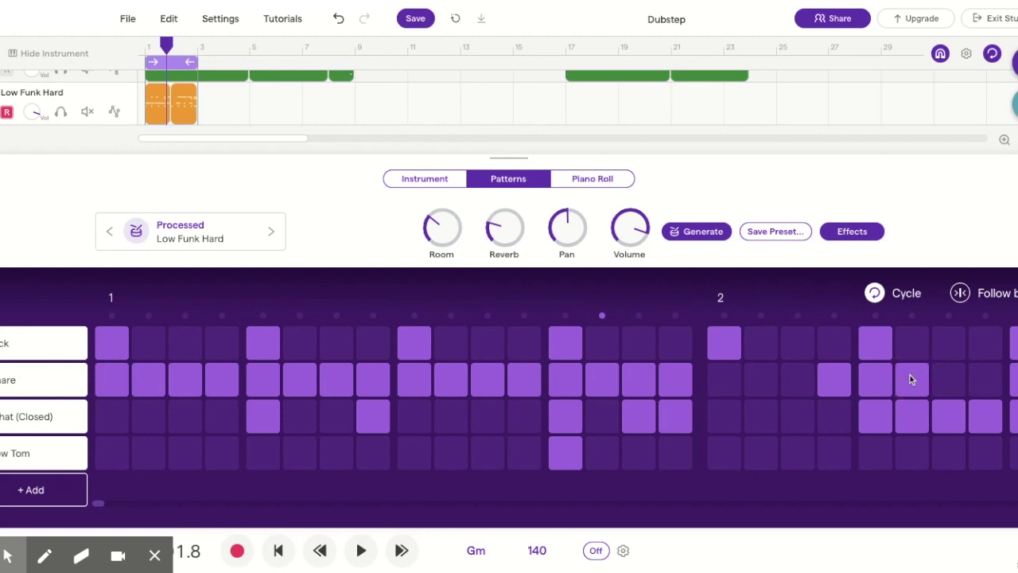
# Add kicks and paired closed hi-hat and Low Tom hits in bar 1's second half, removing stray hi-hats
pyautogui.click(517, 344)
pyautogui.click(447, 419)
pyautogui.click(473, 419)
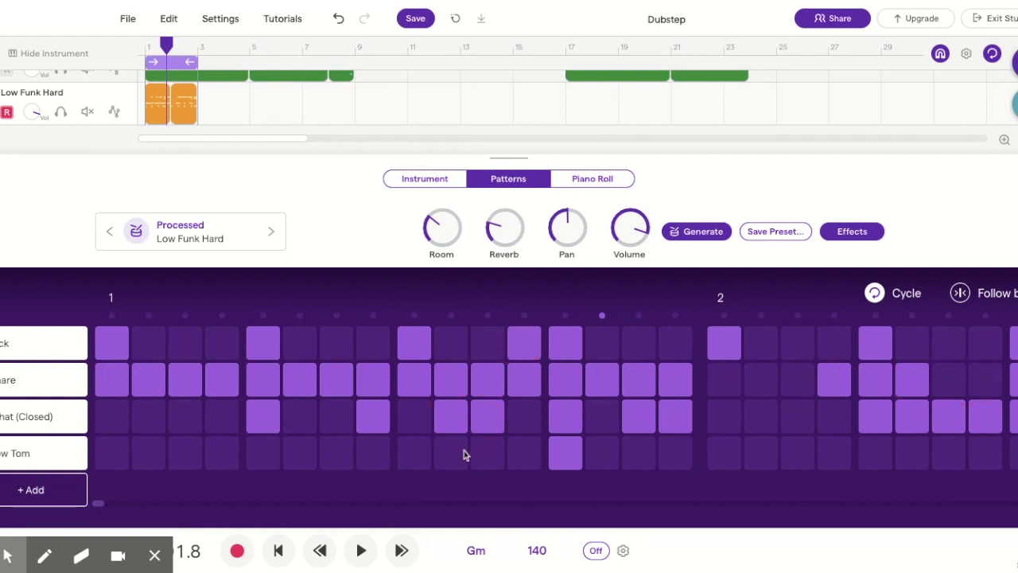
pyautogui.click(464, 453)
pyautogui.click(482, 451)
pyautogui.click(574, 409)
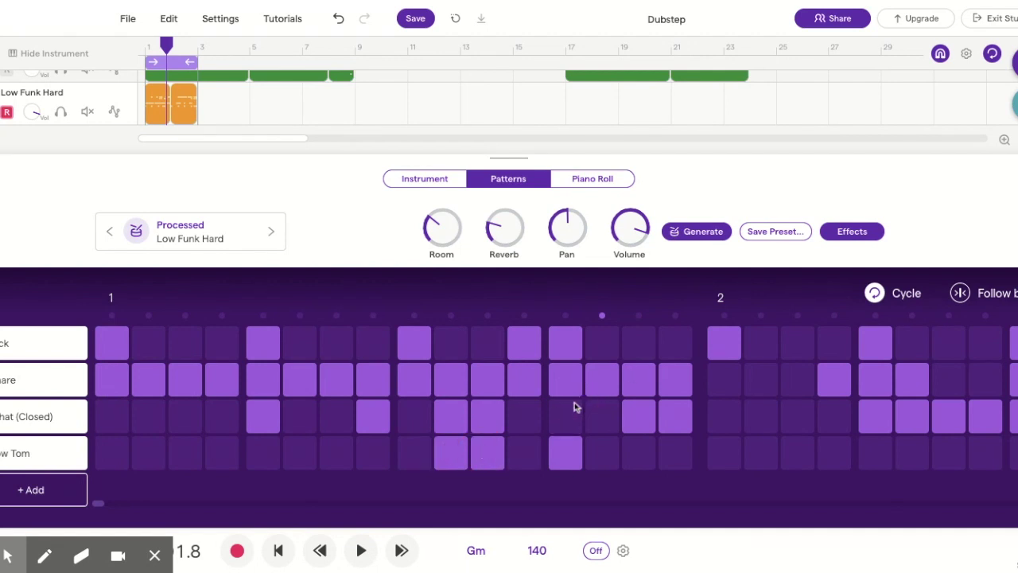
pyautogui.click(603, 447)
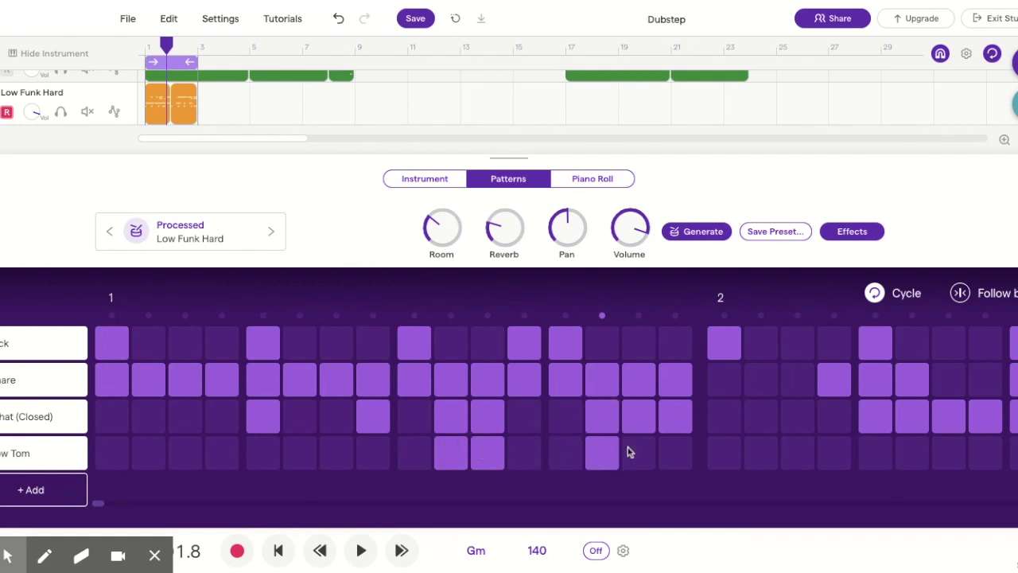
pyautogui.click(636, 452)
pyautogui.click(672, 416)
pyautogui.click(670, 348)
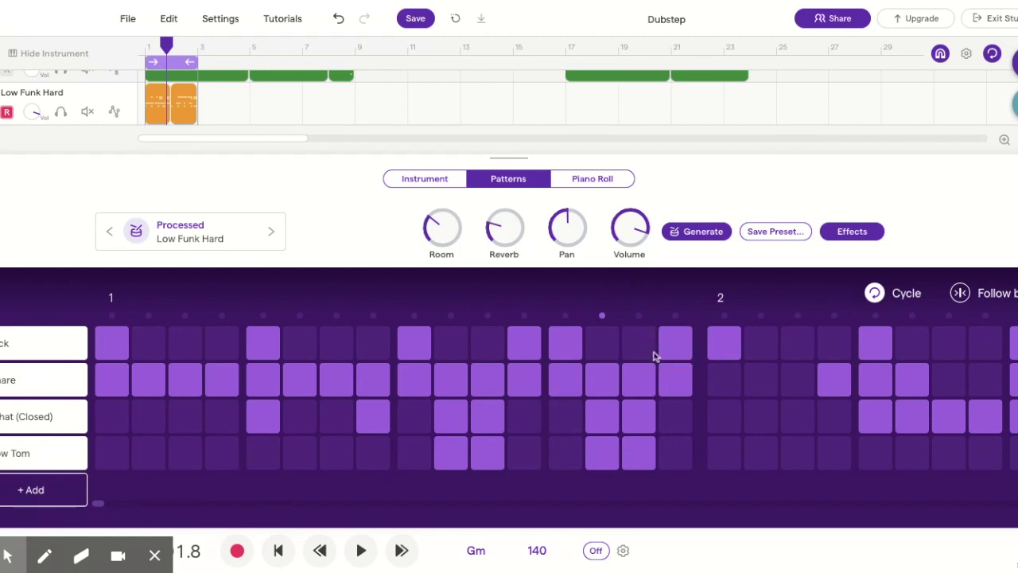
# Add kicks and paired closed hi-hat and Low Tom hits in bar 1's first half, removing stray hi-hats
pyautogui.click(367, 342)
pyautogui.click(368, 414)
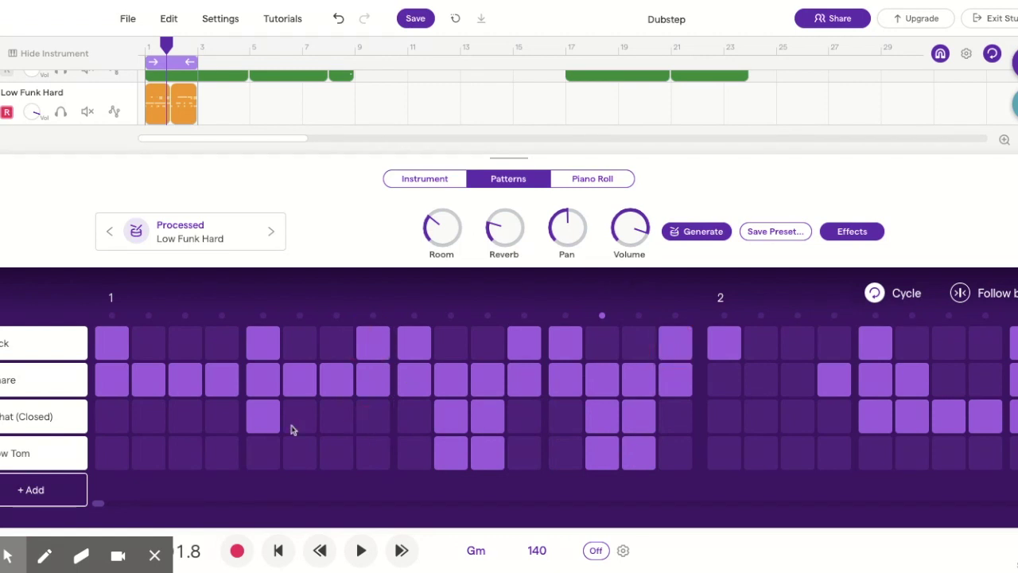
pyautogui.click(275, 428)
pyautogui.click(339, 423)
pyautogui.click(334, 457)
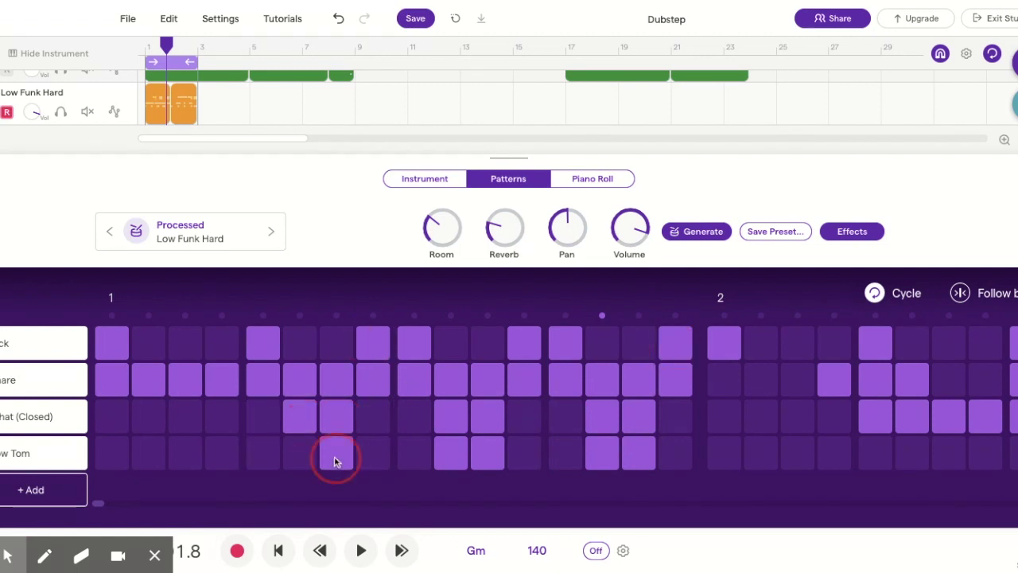
pyautogui.click(296, 457)
pyautogui.click(221, 347)
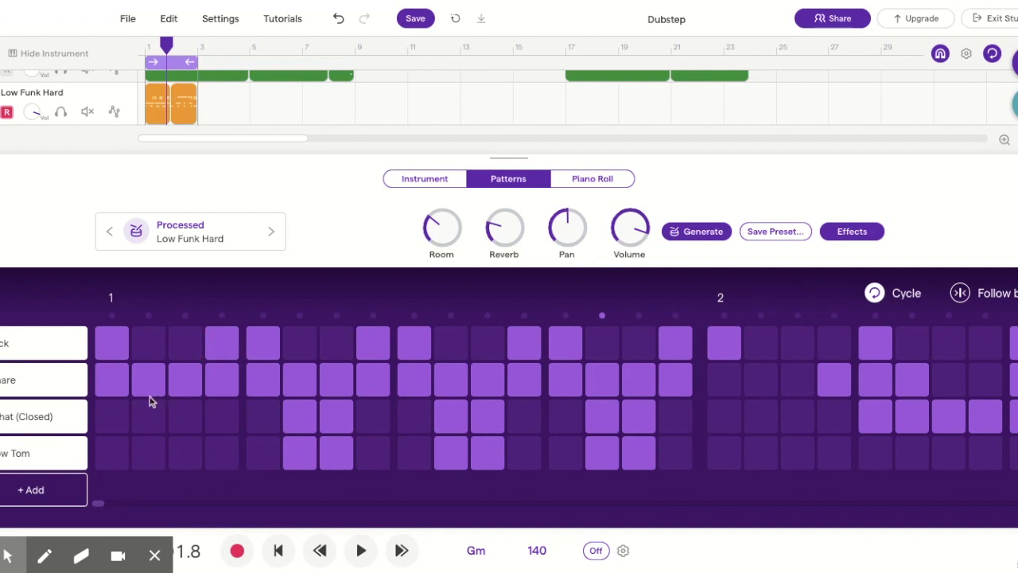
pyautogui.click(183, 418)
pyautogui.click(187, 448)
pyautogui.click(151, 445)
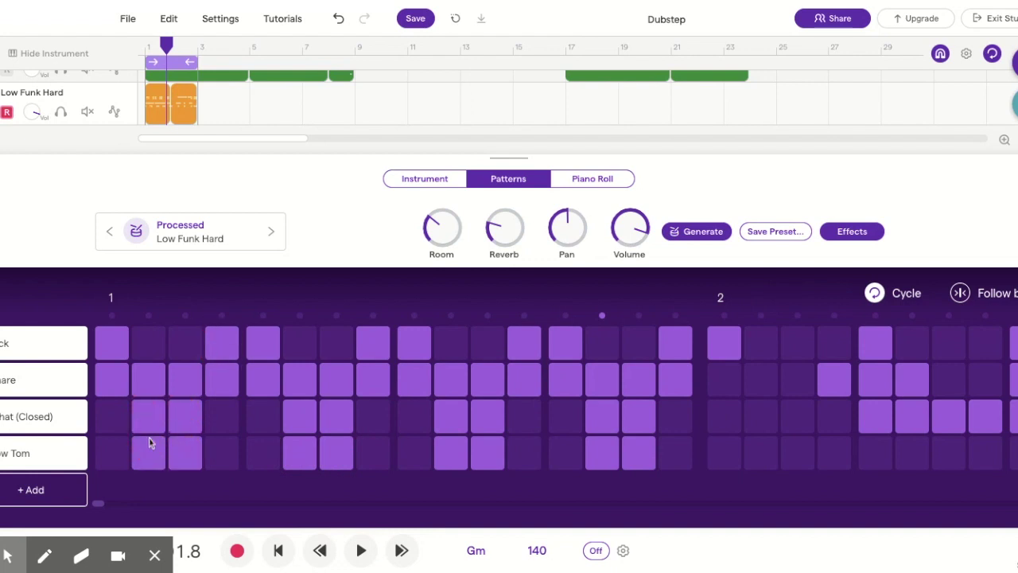
# Play the edited pattern from the start, then hide the instrument panel
pyautogui.click(280, 550)
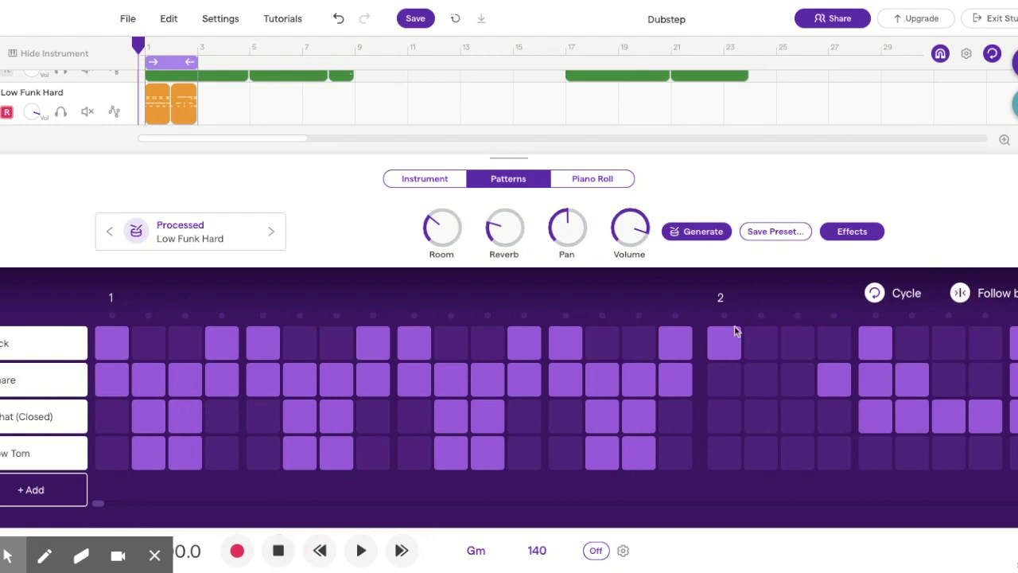
pyautogui.press('space')
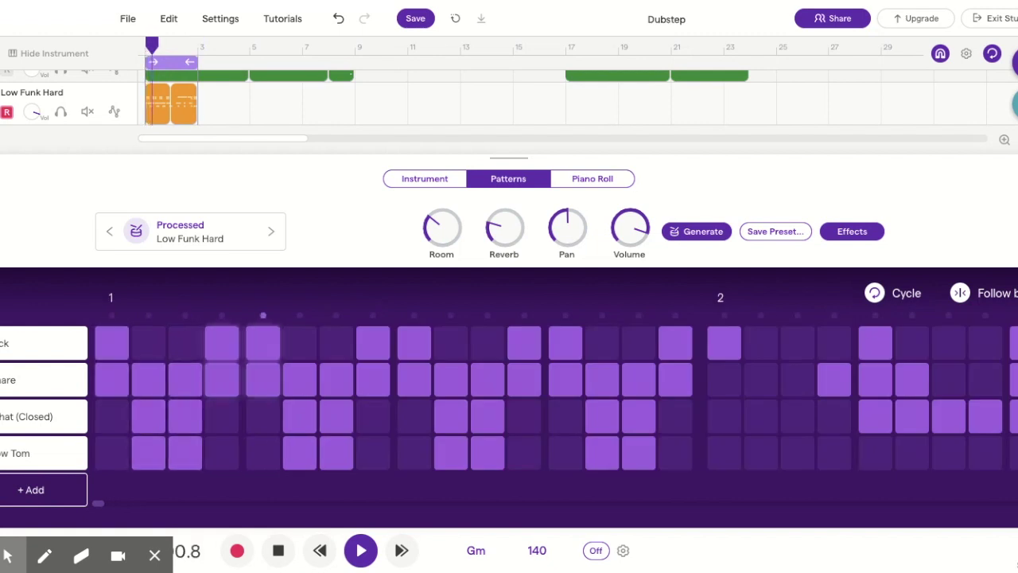
pyautogui.press('space')
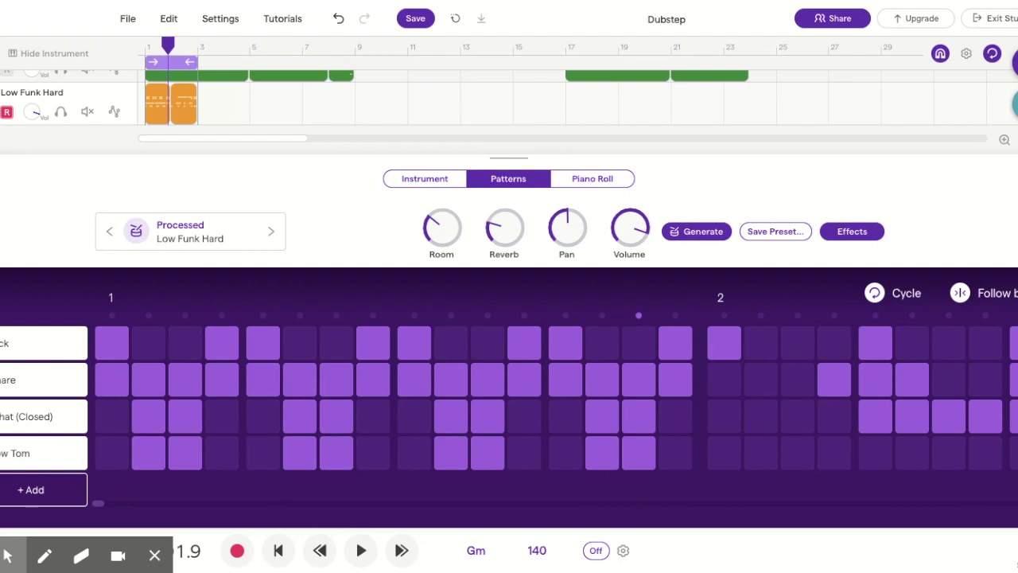
pyautogui.click(49, 53)
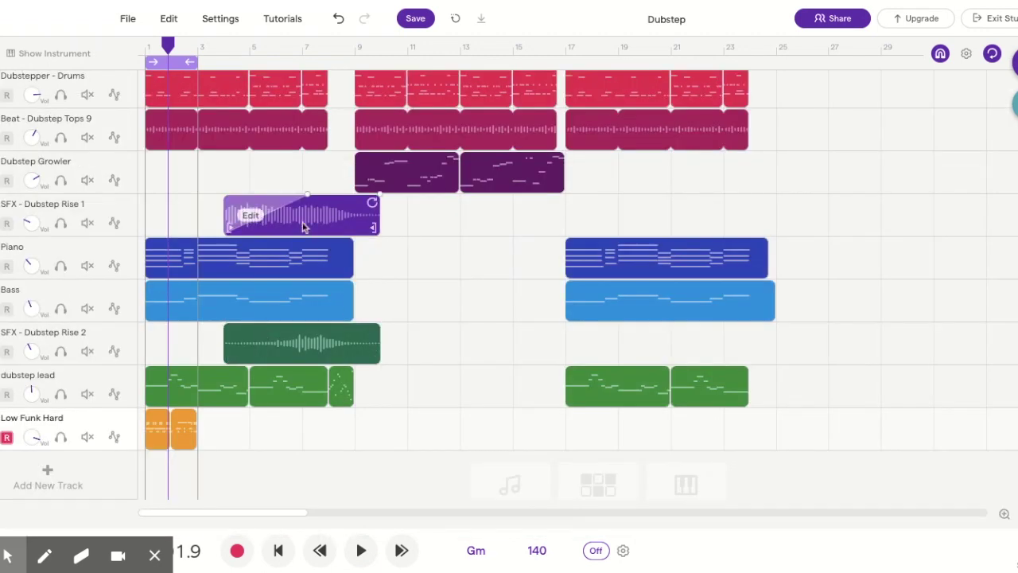
# Turn off looping, select both Low Funk Hard clips and paste a copy at bar 5
pyautogui.click(172, 69)
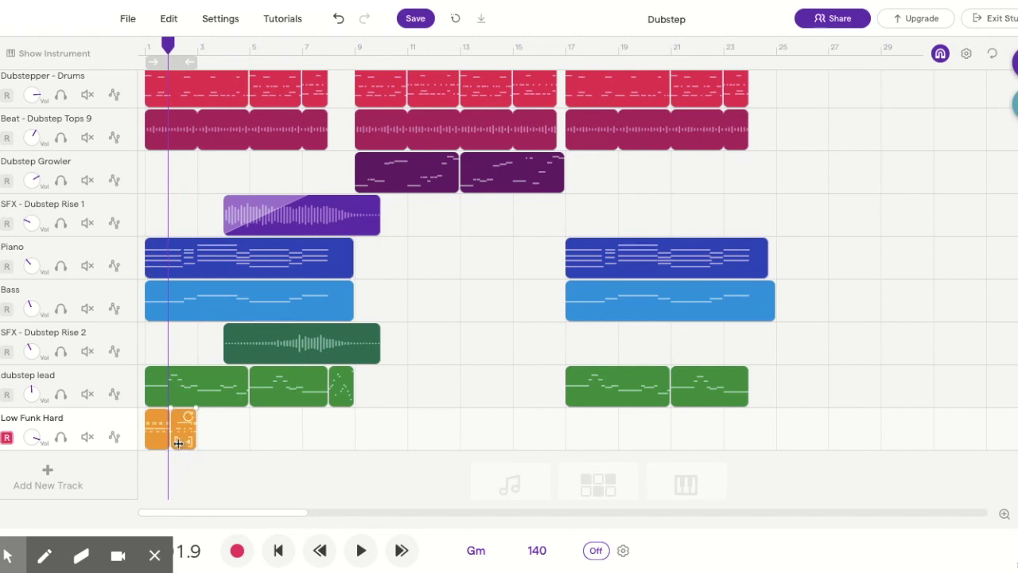
pyautogui.click(153, 427)
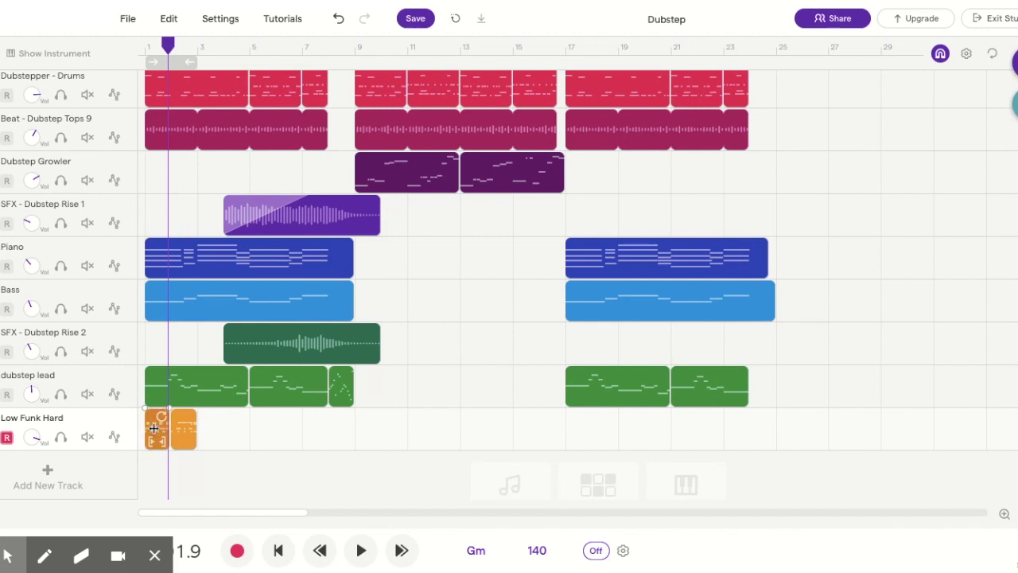
pyautogui.click(183, 427)
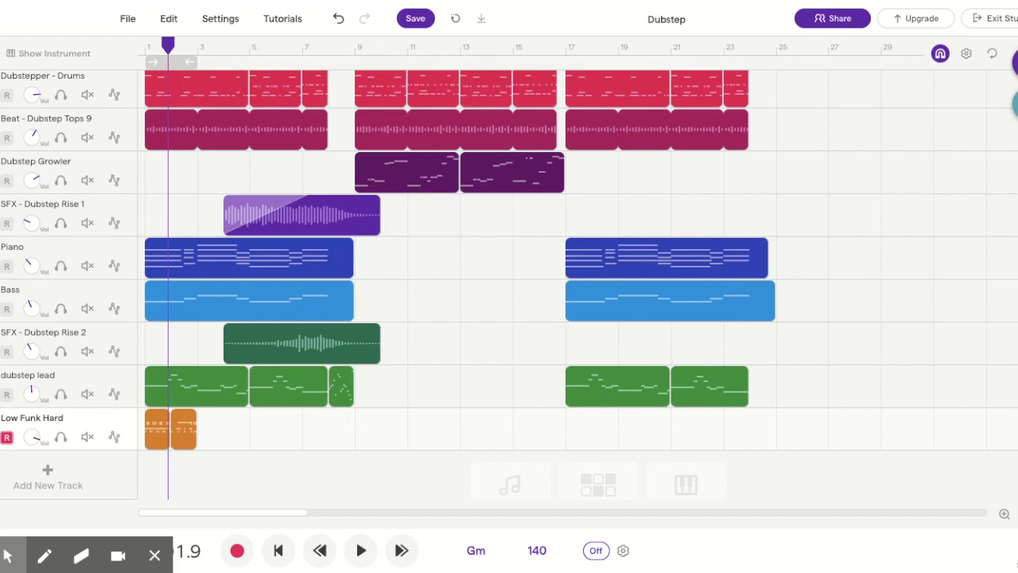
pyautogui.click(249, 63)
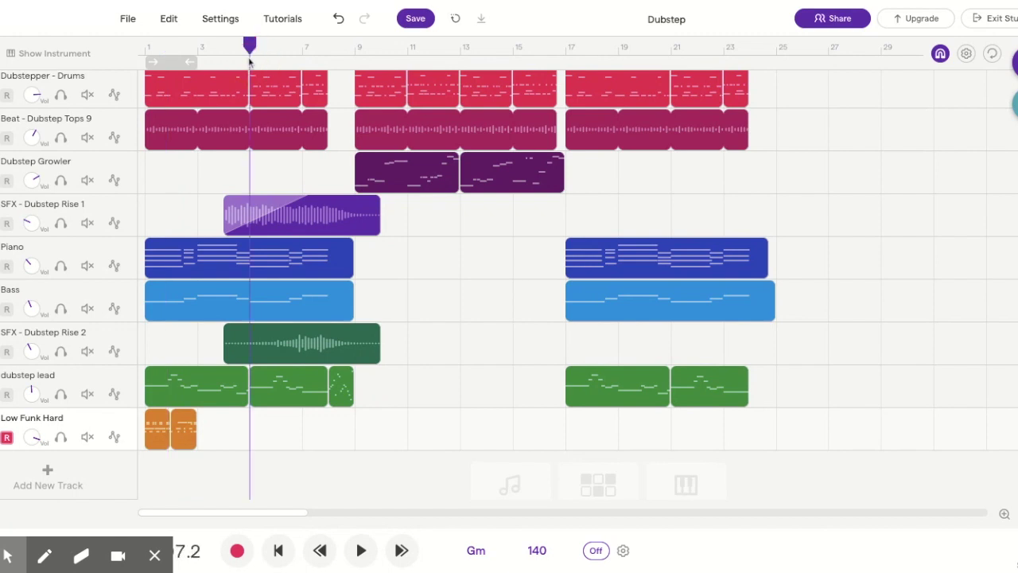
pyautogui.hotkey('ctrl', 'v')
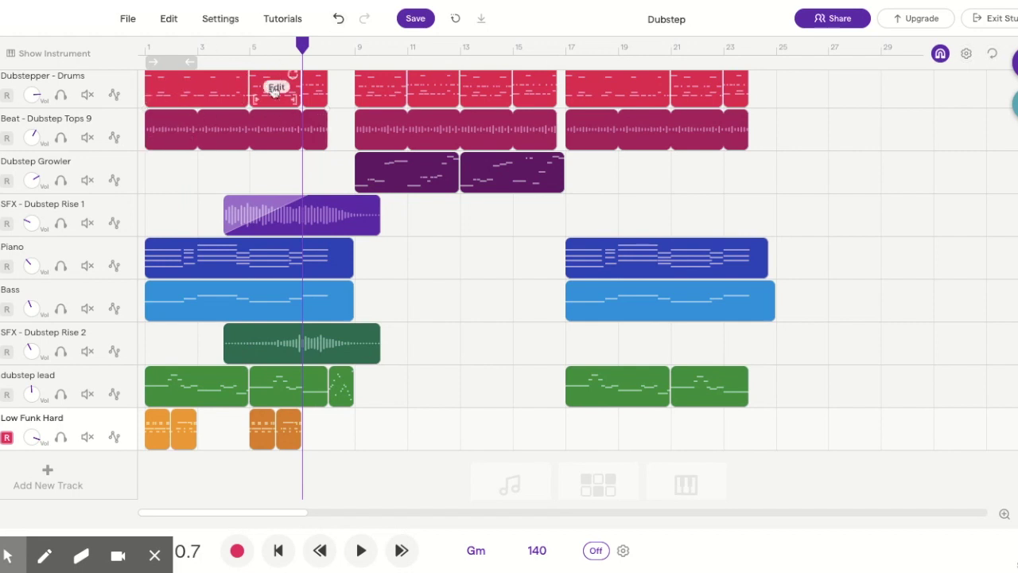
# Paste the clip pair again at bars 9 and 13, then return to the start
pyautogui.click(355, 64)
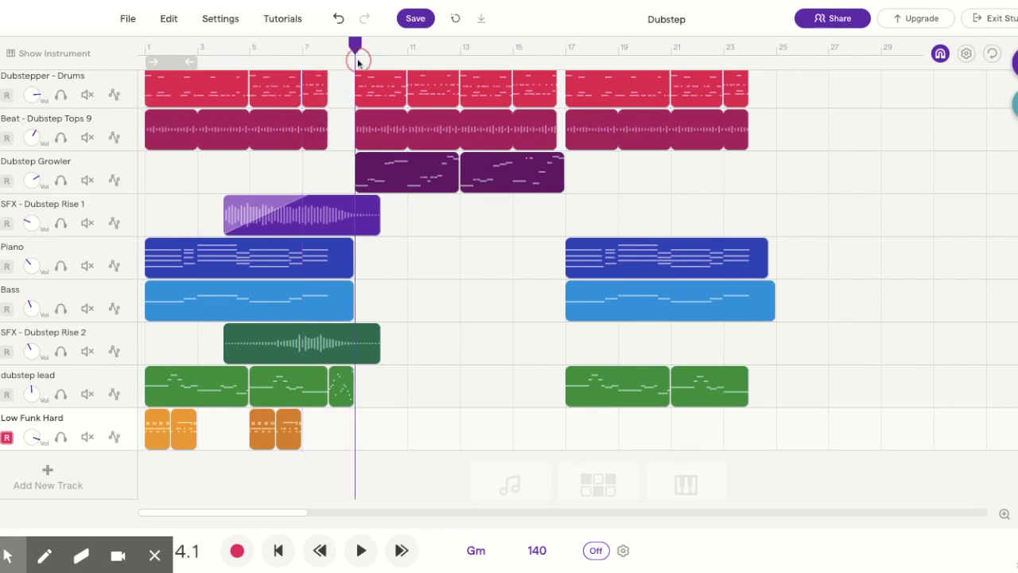
pyautogui.hotkey('ctrl', 'v')
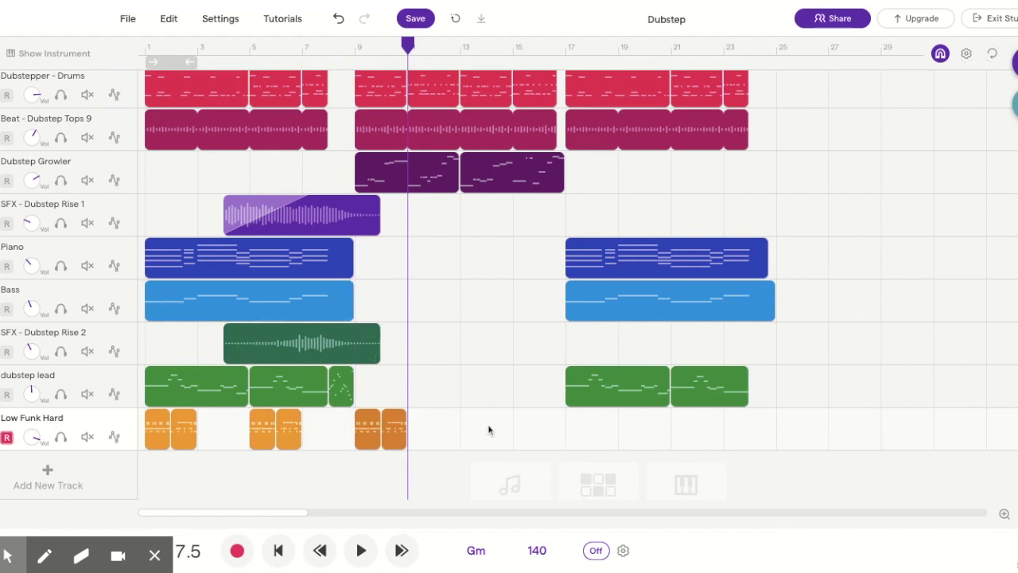
pyautogui.click(461, 49)
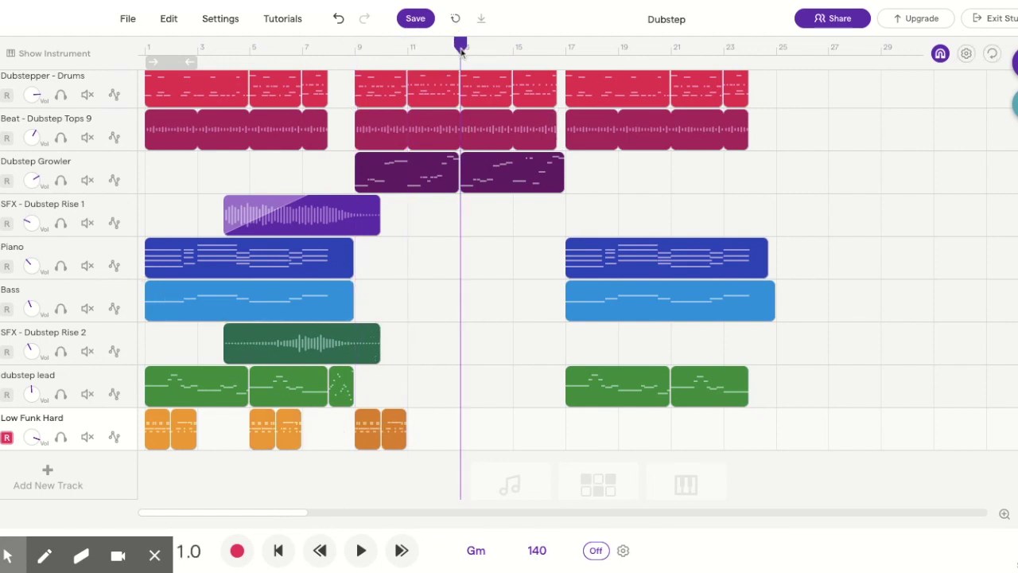
pyautogui.hotkey('ctrl', 'v')
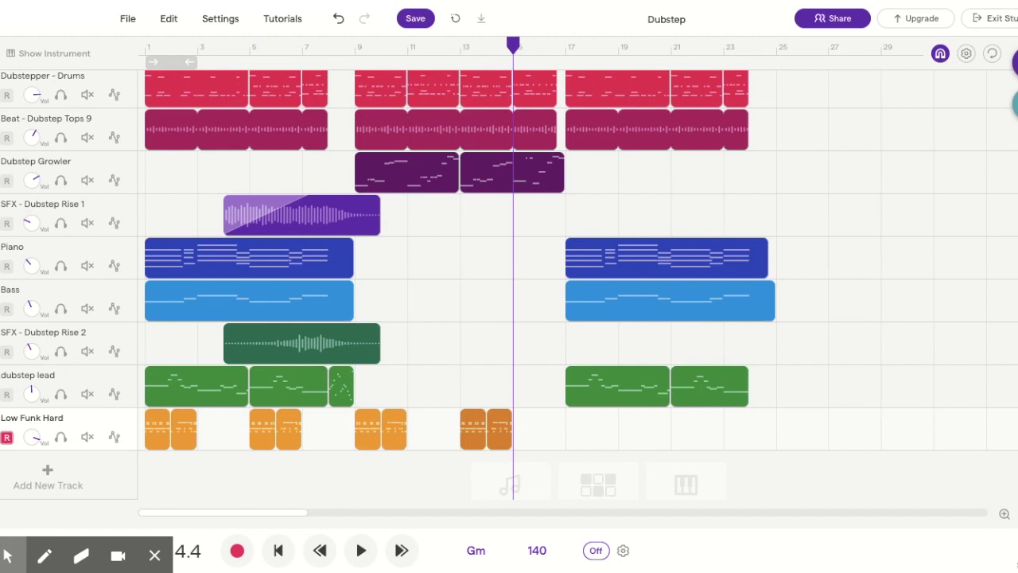
pyautogui.click(320, 549)
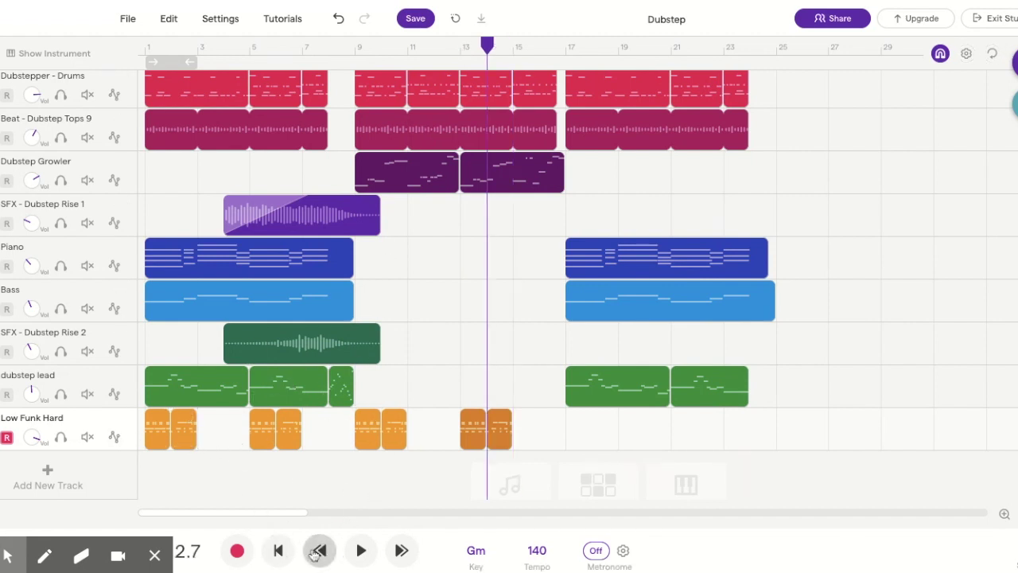
pyautogui.click(278, 551)
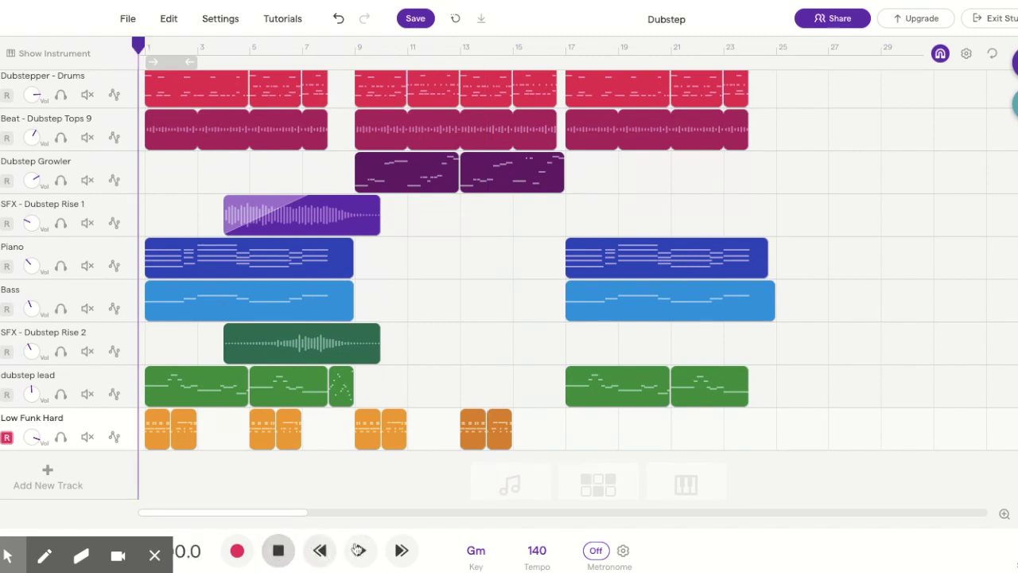
pyautogui.click(362, 550)
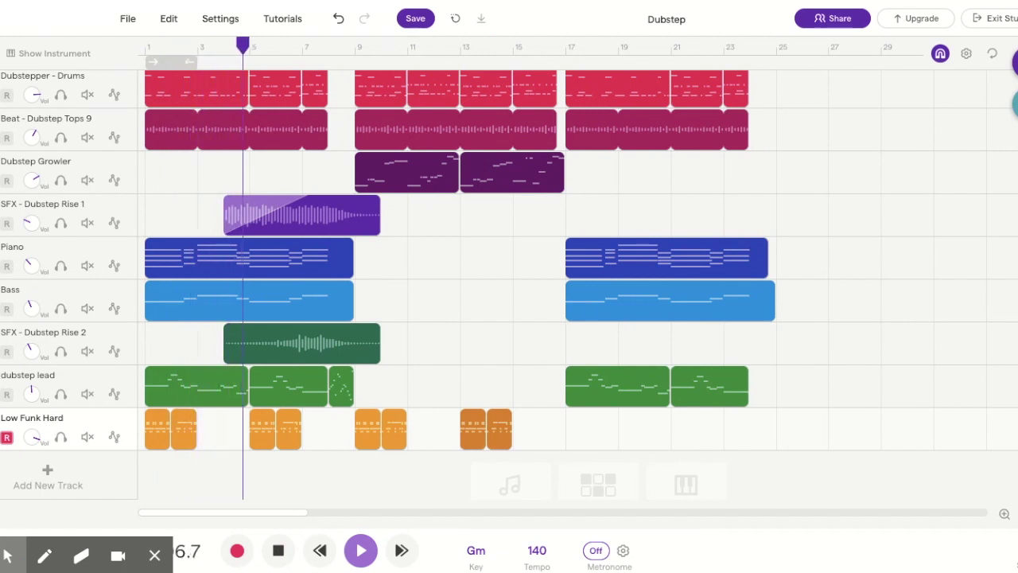
pyautogui.click(362, 550)
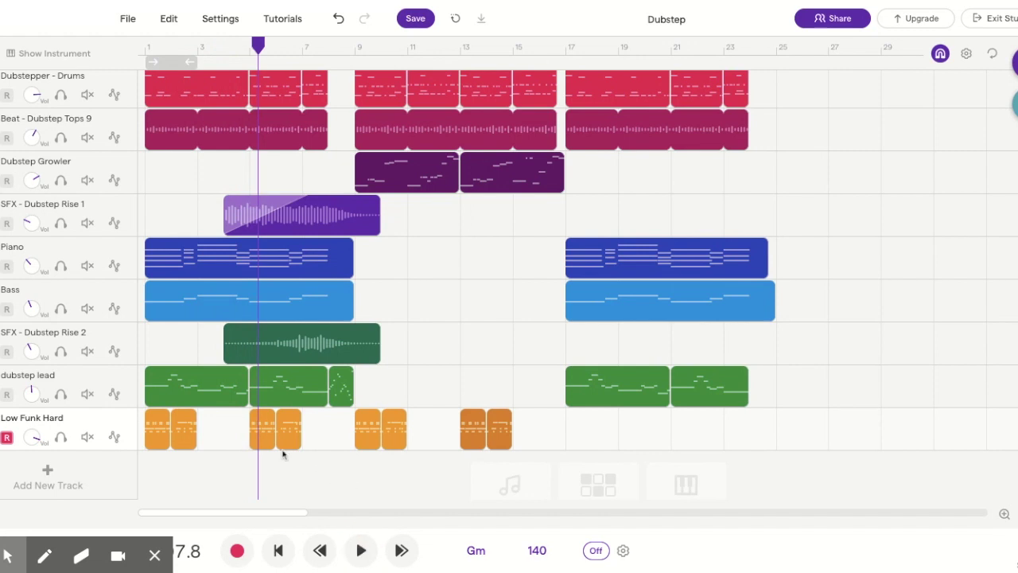
pyautogui.click(260, 433)
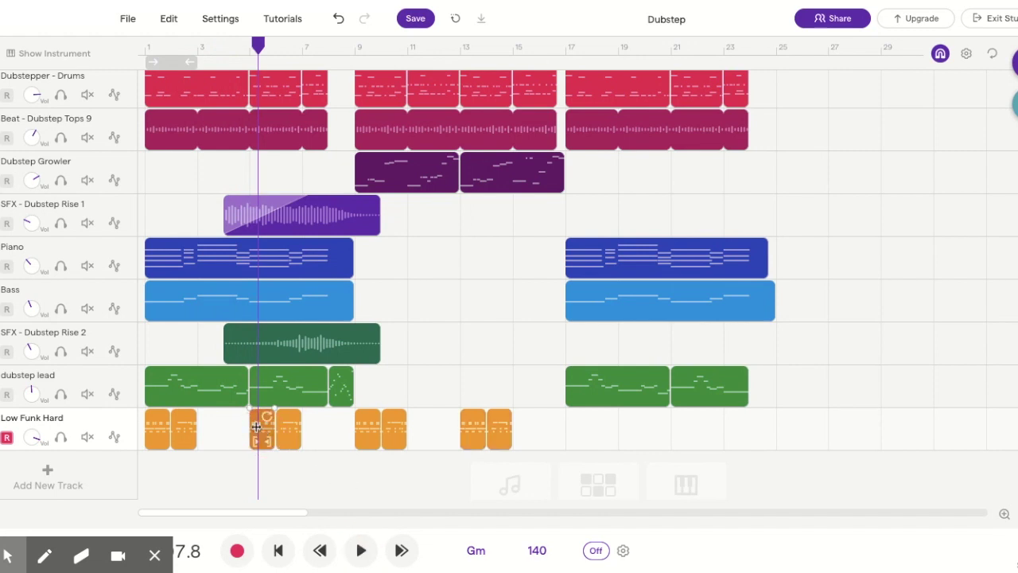
# Delete the first Low Funk Hard clip at bars 5 and 9, then play the arrangement
pyautogui.press('Delete')
pyautogui.click(364, 425)
pyautogui.press('Delete')
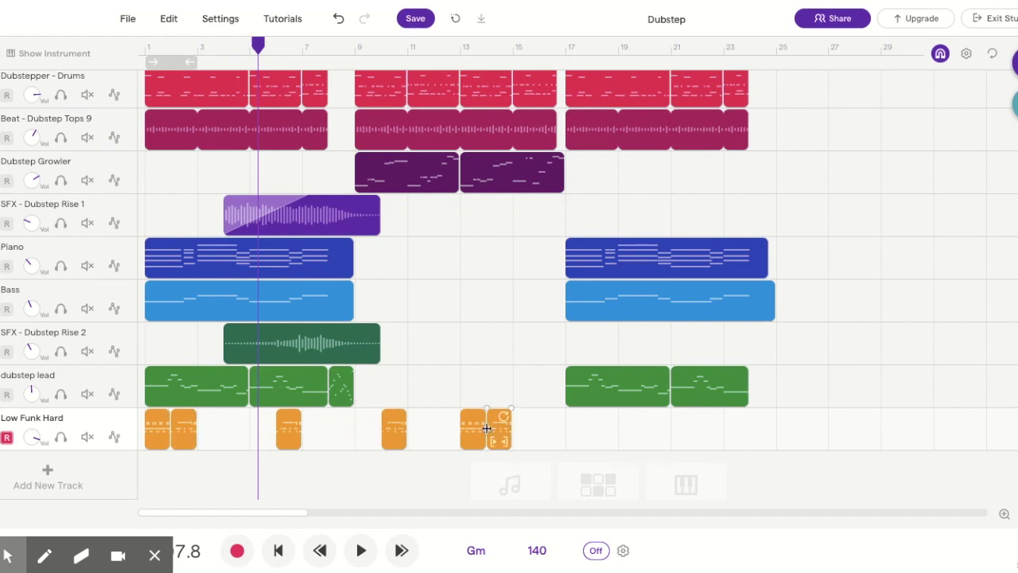
pyautogui.click(317, 555)
pyautogui.click(360, 551)
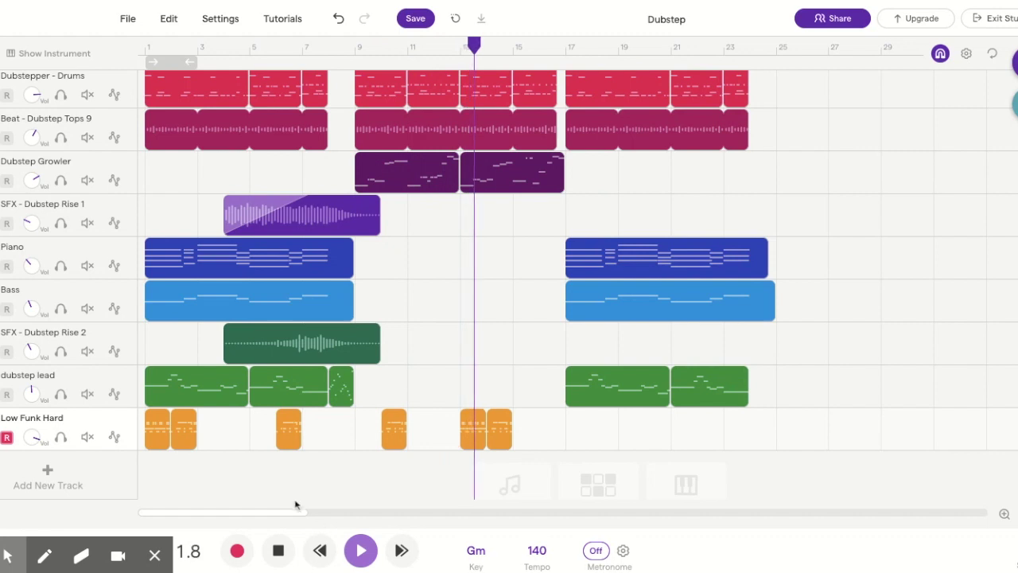
# Stop playback, drag the Low Funk Hard Vol knob down, and bring up the File menu
pyautogui.press('space')
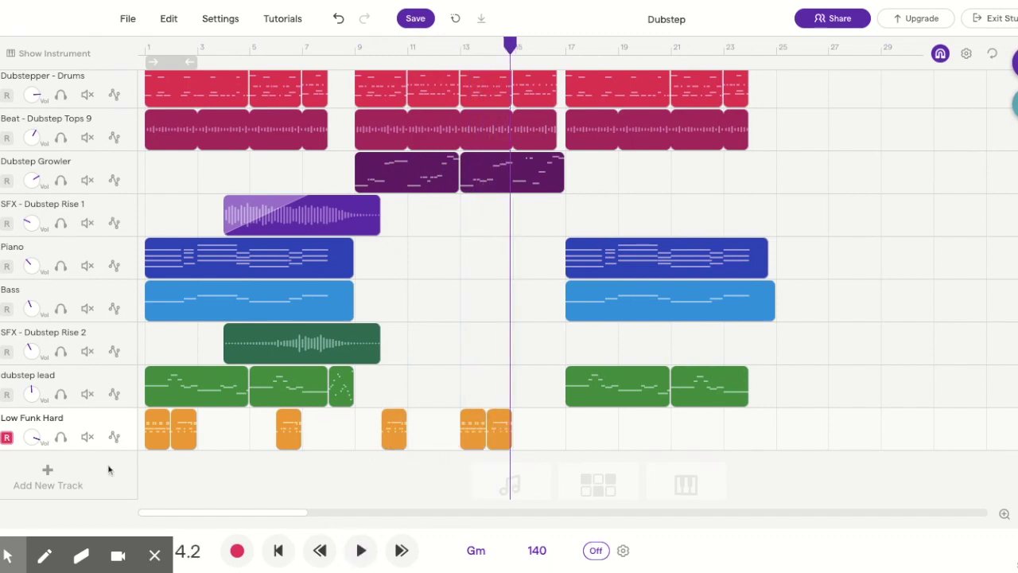
pyautogui.click(31, 437)
pyautogui.moveTo(36, 445); pyautogui.dragTo(33, 509)
pyautogui.click(125, 23)
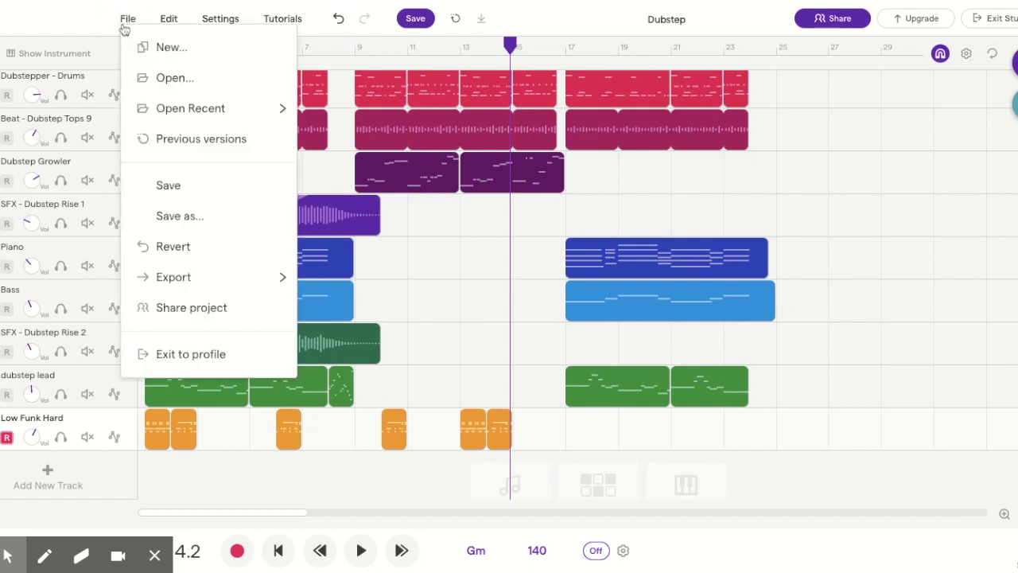
pyautogui.moveTo(208, 281)
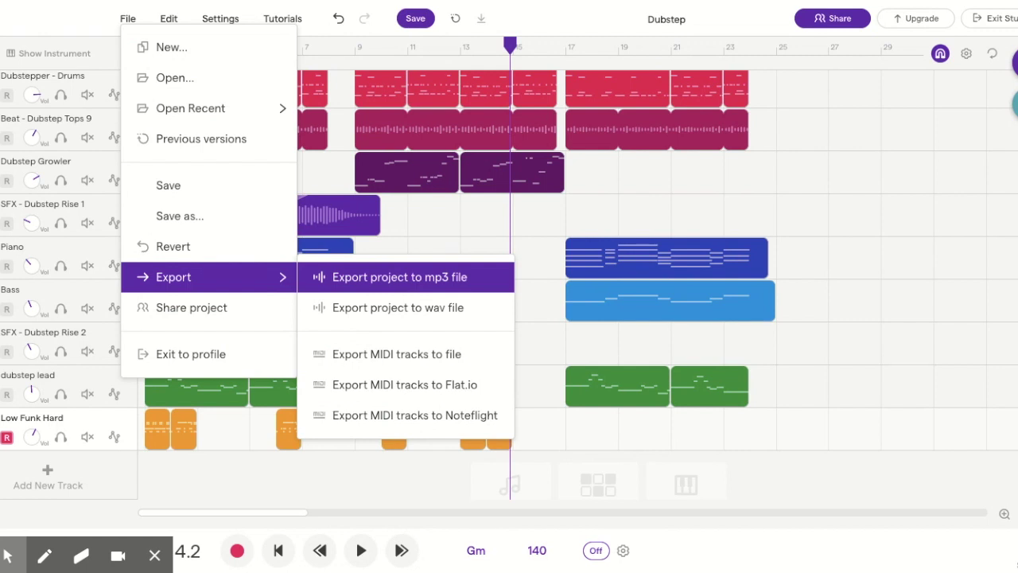
pyautogui.click(586, 216)
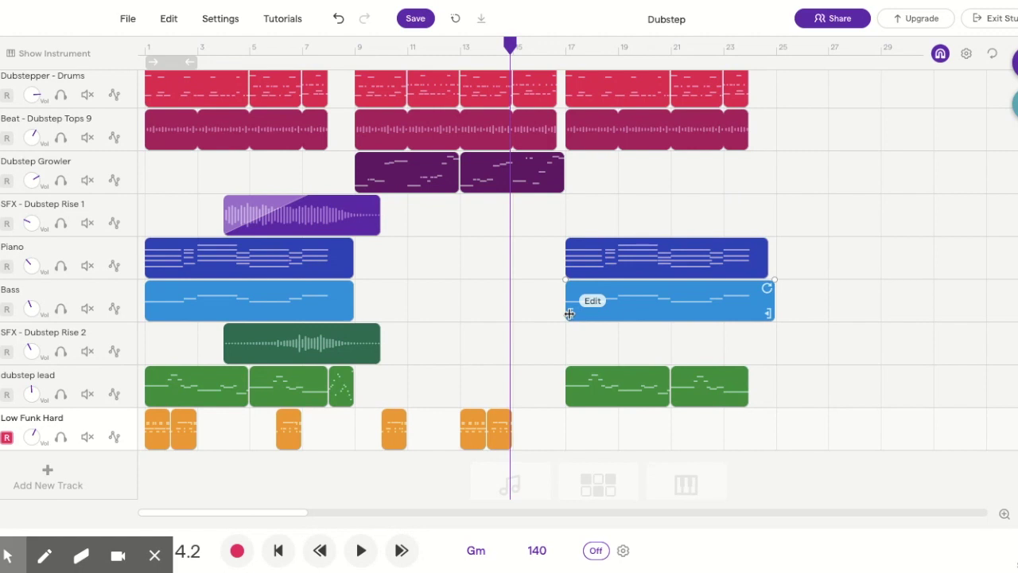
# Add a new Drums & Beats track to the arrangement
pyautogui.hscroll(1, 569, 313)
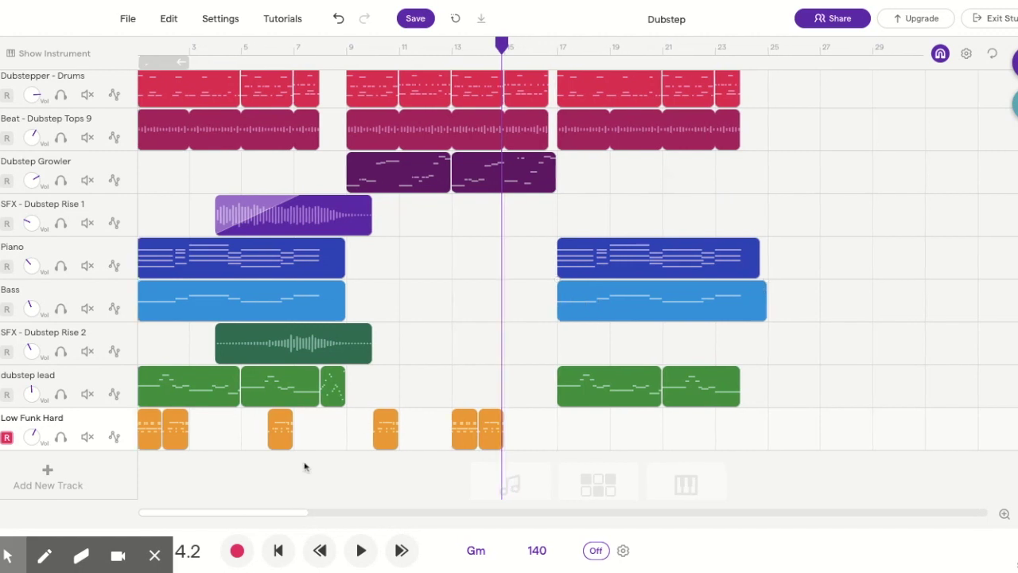
pyautogui.hscroll(-1, 335, 453)
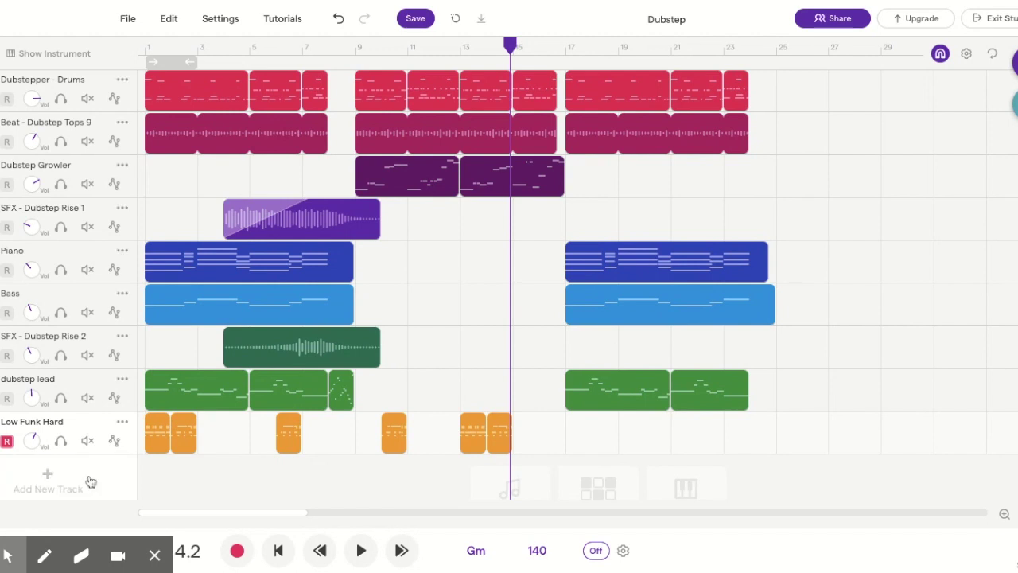
pyautogui.click(64, 481)
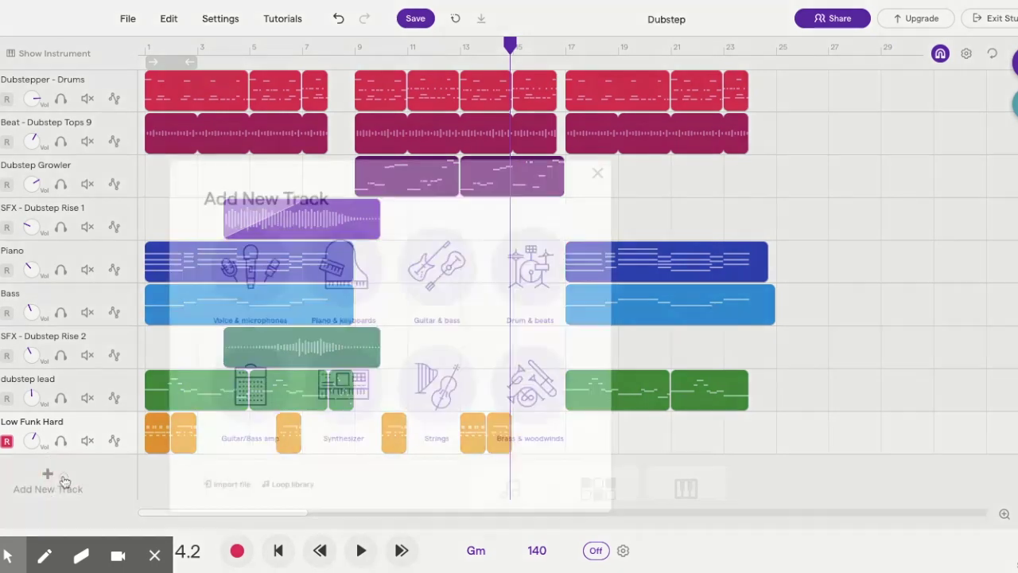
pyautogui.click(670, 182)
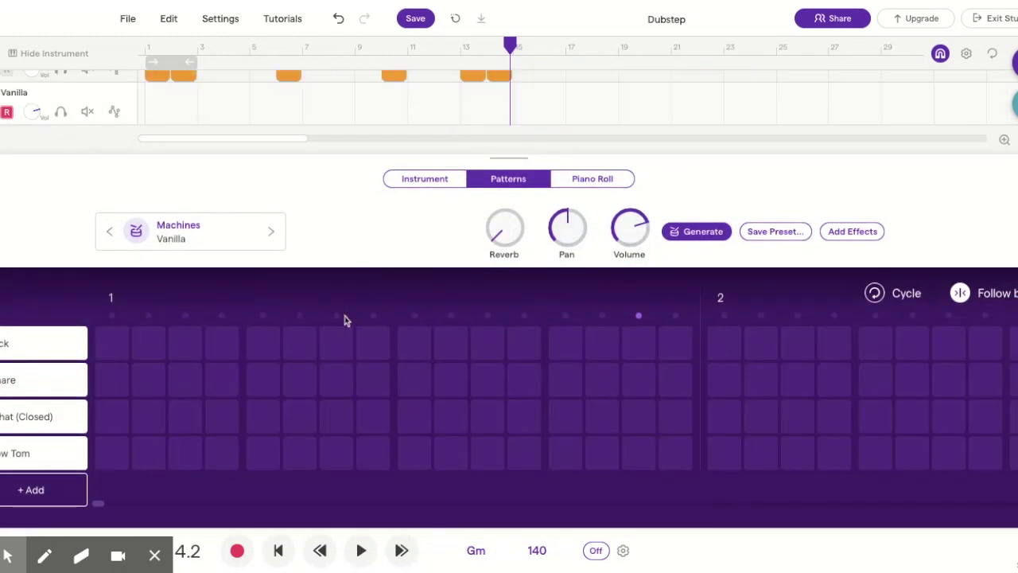
# Set its preset to Processed 'Smack King' and return to the full track view
pyautogui.click(220, 240)
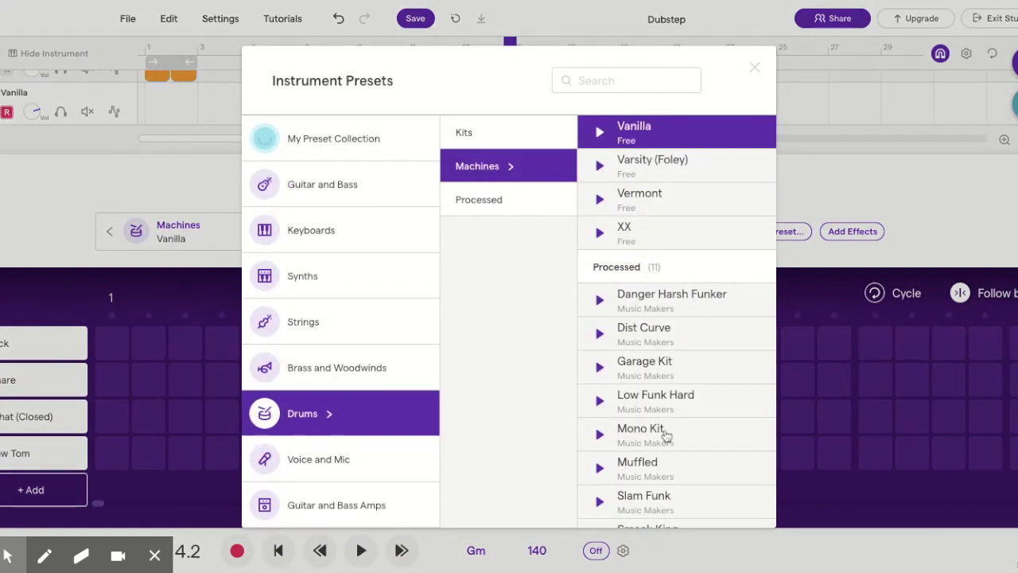
pyautogui.scroll(-3, 653, 453)
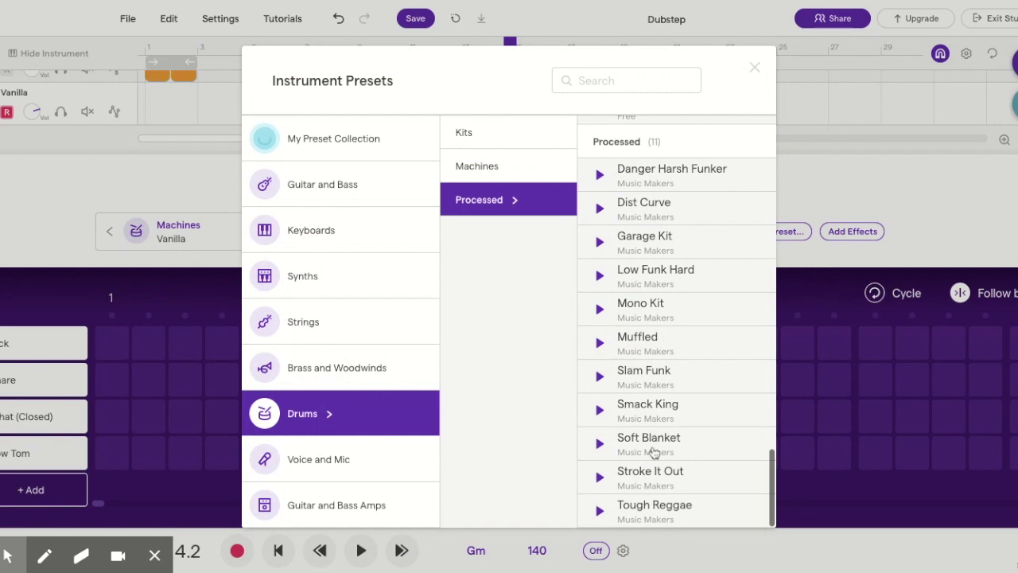
pyautogui.click(657, 415)
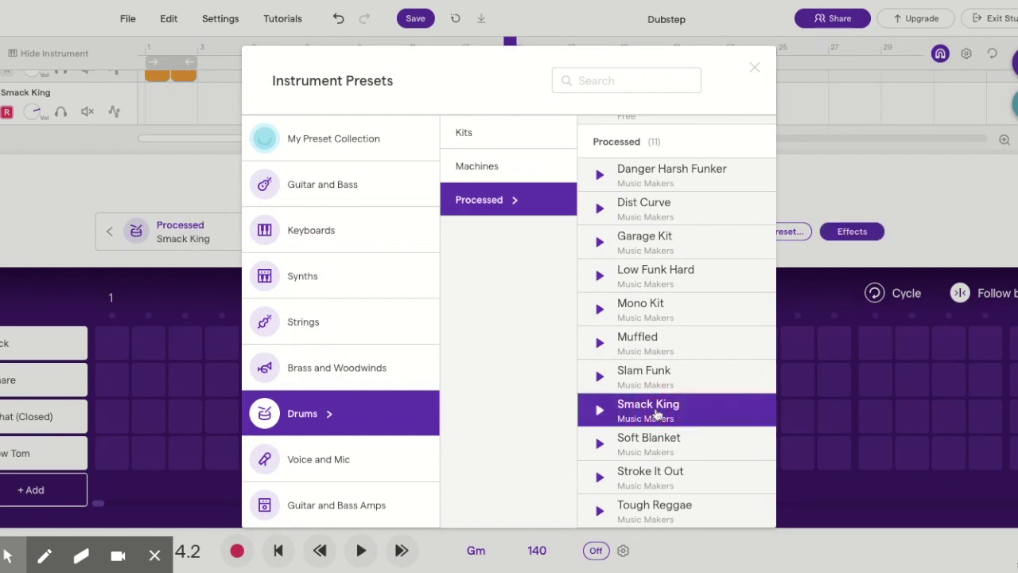
pyautogui.press('Escape')
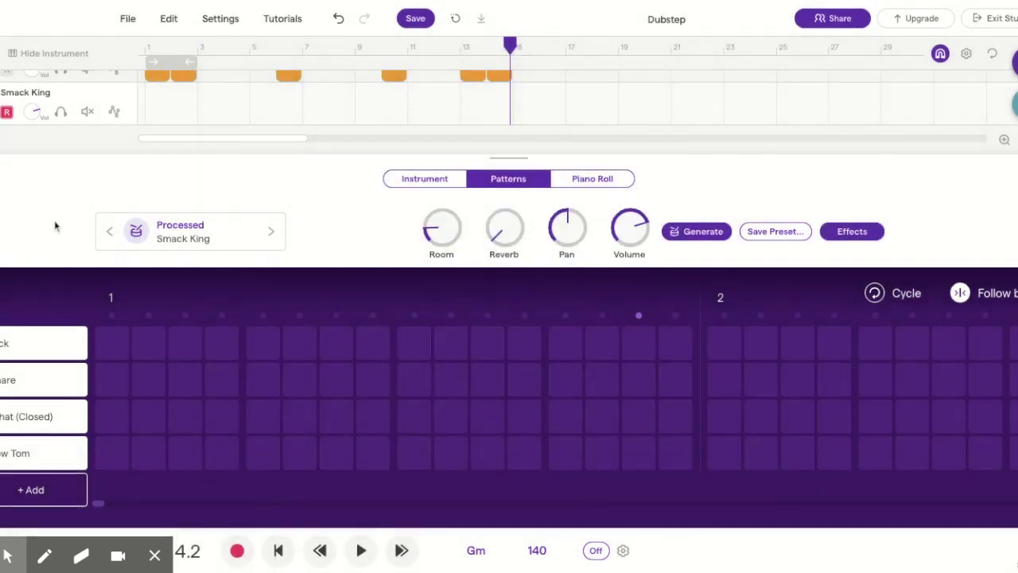
pyautogui.click(50, 54)
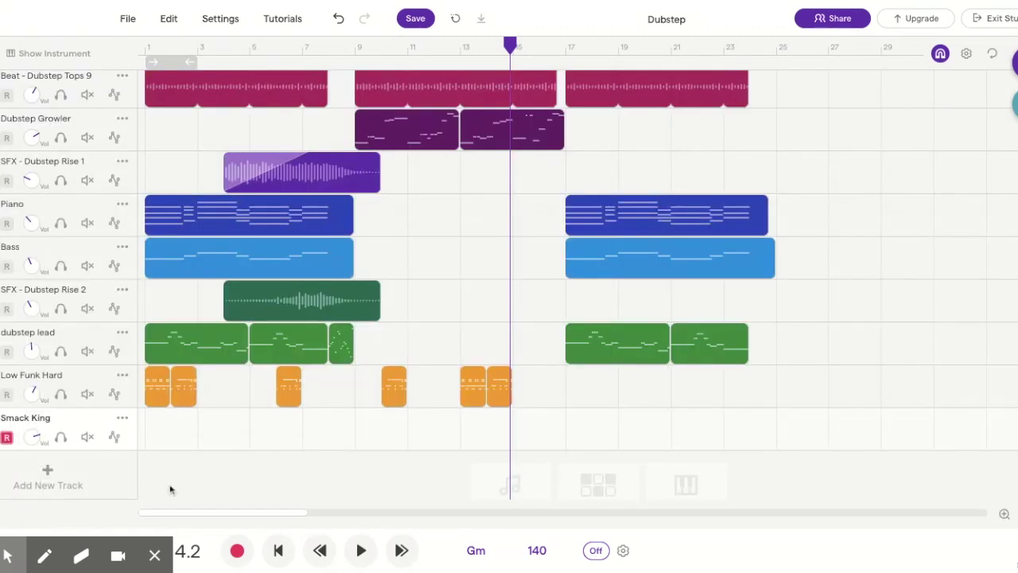
# Create a Smack King clip with kicks on steps 1 and 5, snares on 3, 7, 11, 15, then rewind
pyautogui.click(212, 429)
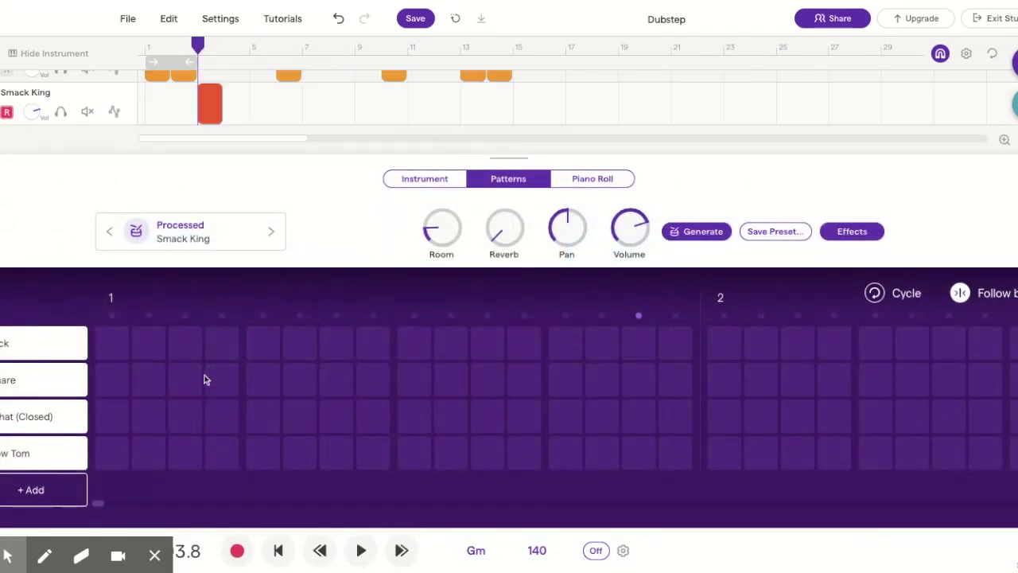
pyautogui.click(126, 349)
pyautogui.click(199, 378)
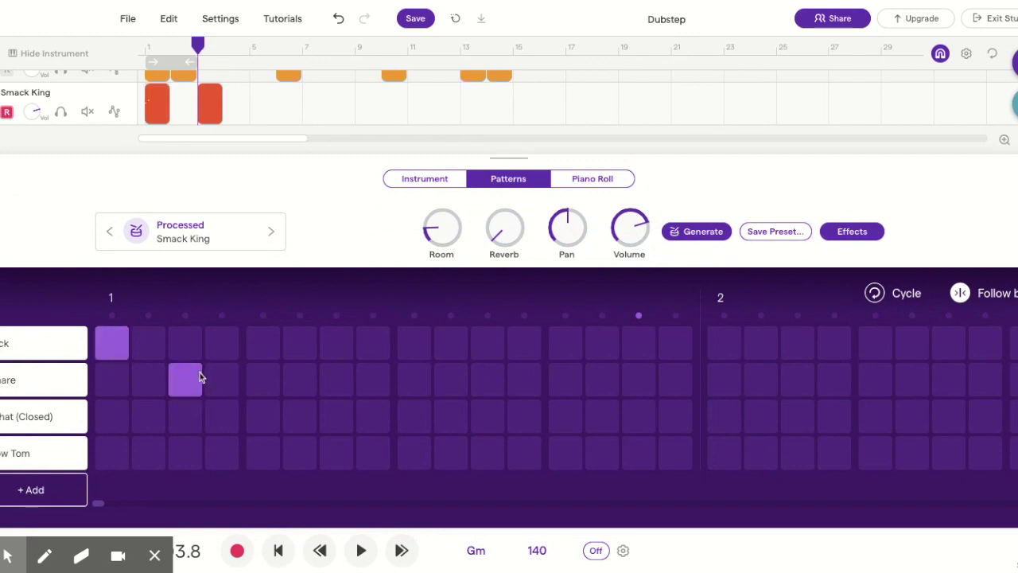
pyautogui.click(273, 348)
pyautogui.click(332, 371)
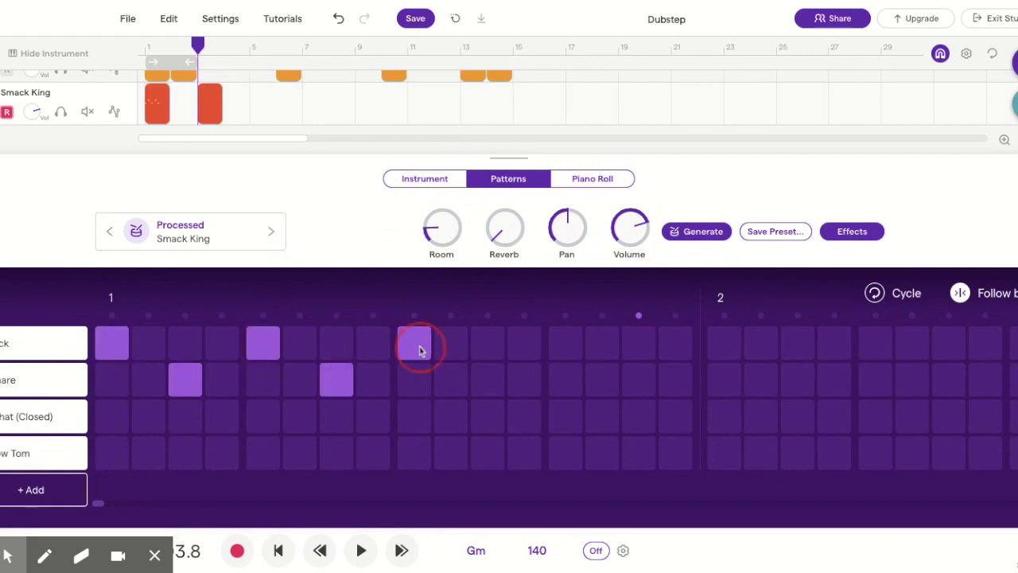
pyautogui.click(480, 382)
pyautogui.click(637, 377)
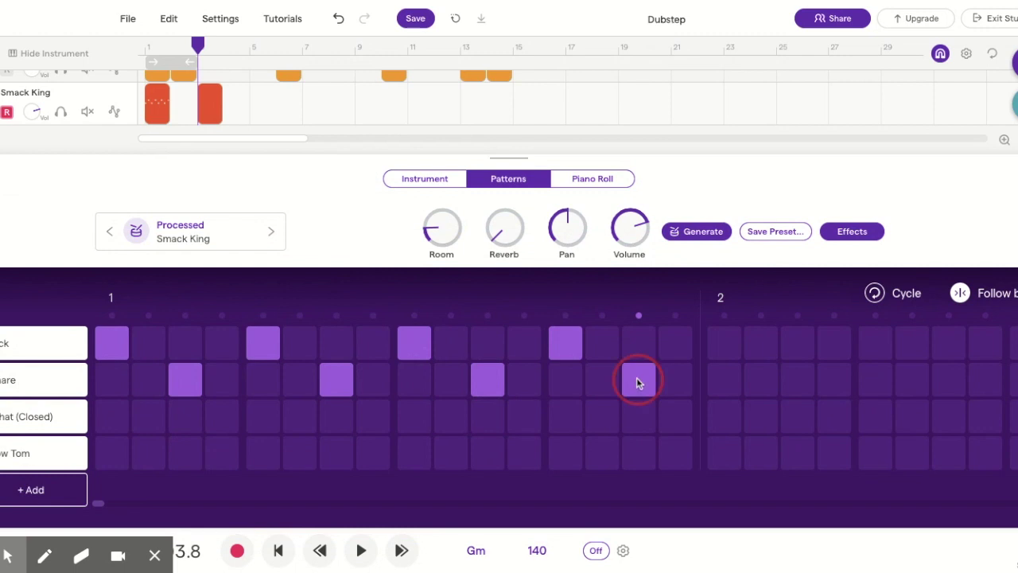
pyautogui.click(49, 52)
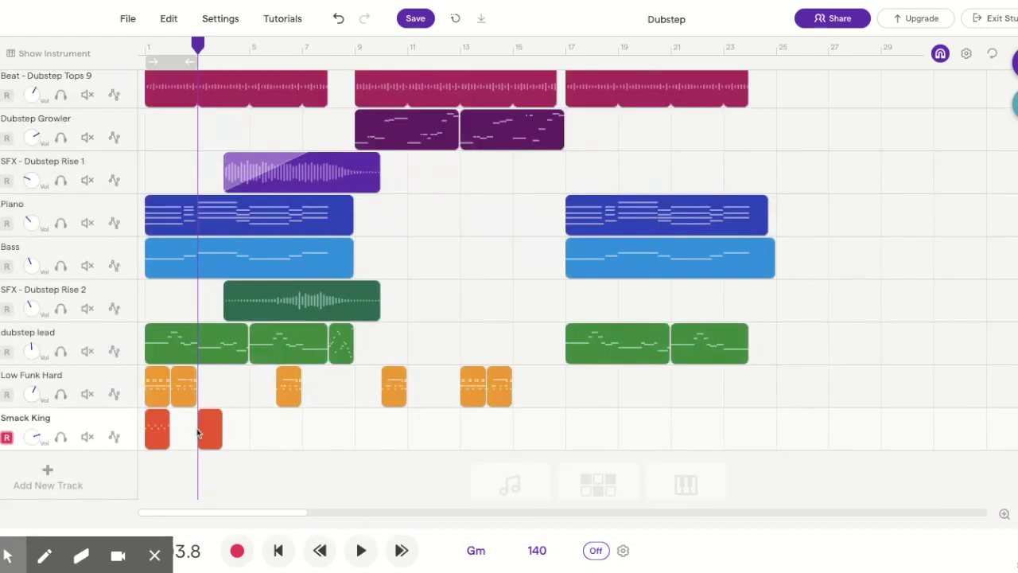
pyautogui.click(280, 550)
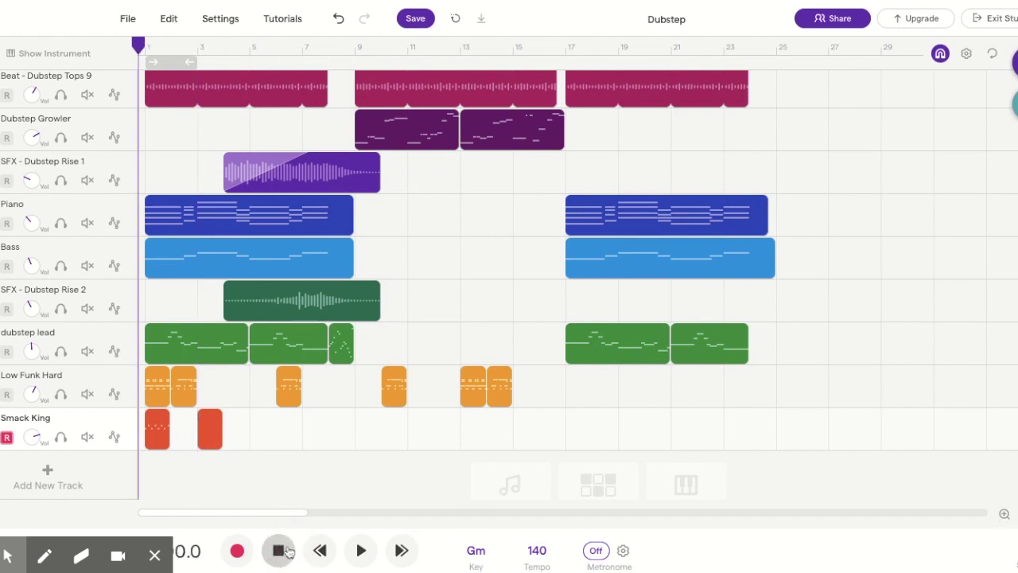
# Play the song's opening, then delete the extra Smack King clip at bar 3, keeping the bar-1 clip
pyautogui.click(360, 550)
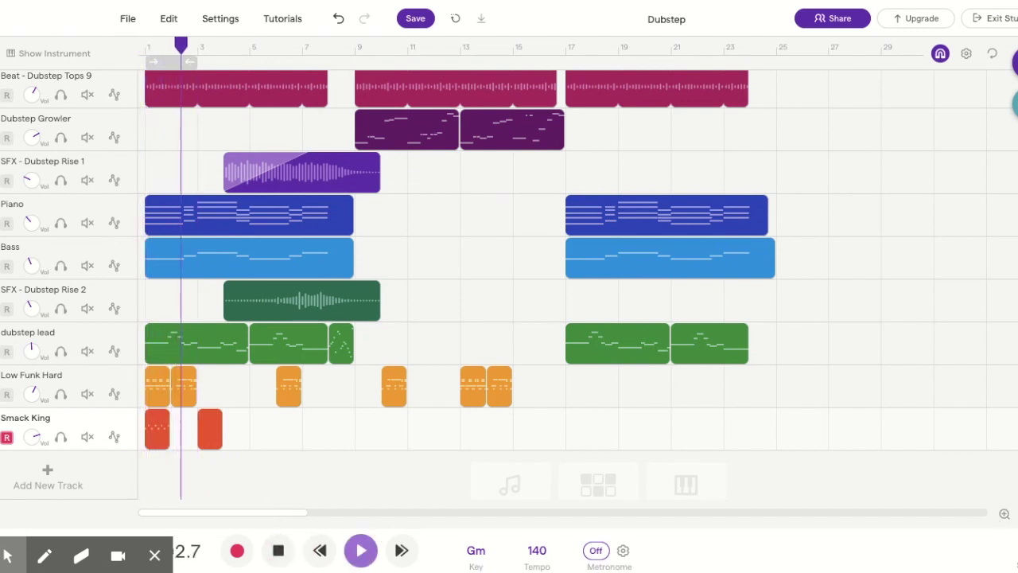
pyautogui.press('space')
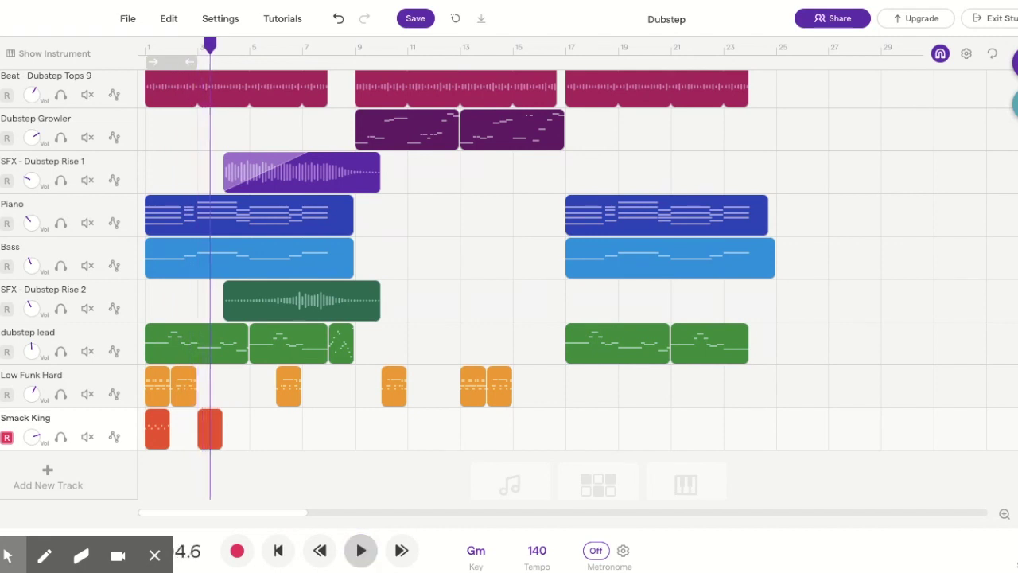
pyautogui.press('Delete')
pyautogui.click(149, 425)
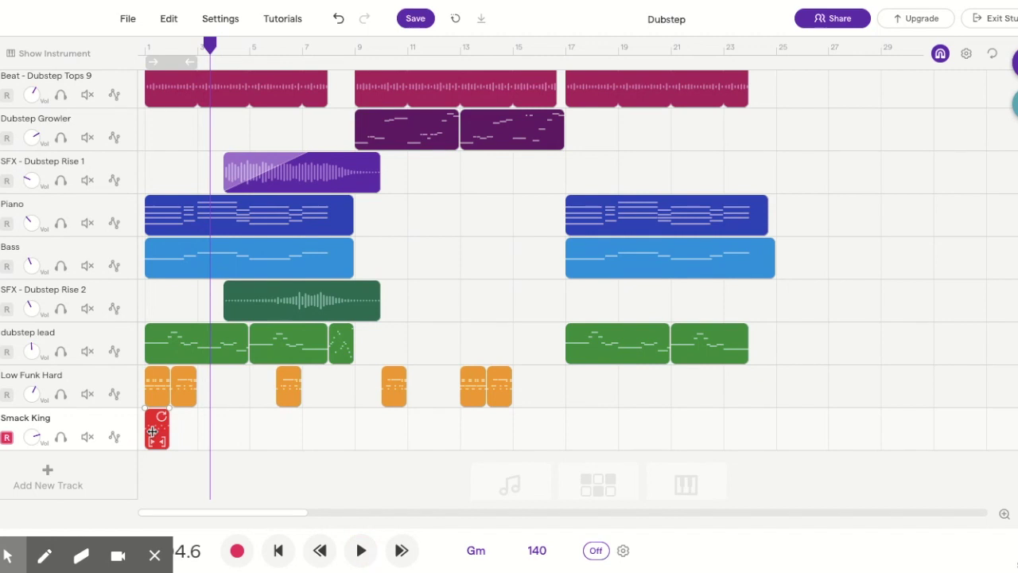
# Paste copies of the Smack King clip at bars 5 and 9, then replay from the start to check
pyautogui.moveTo(216, 99)
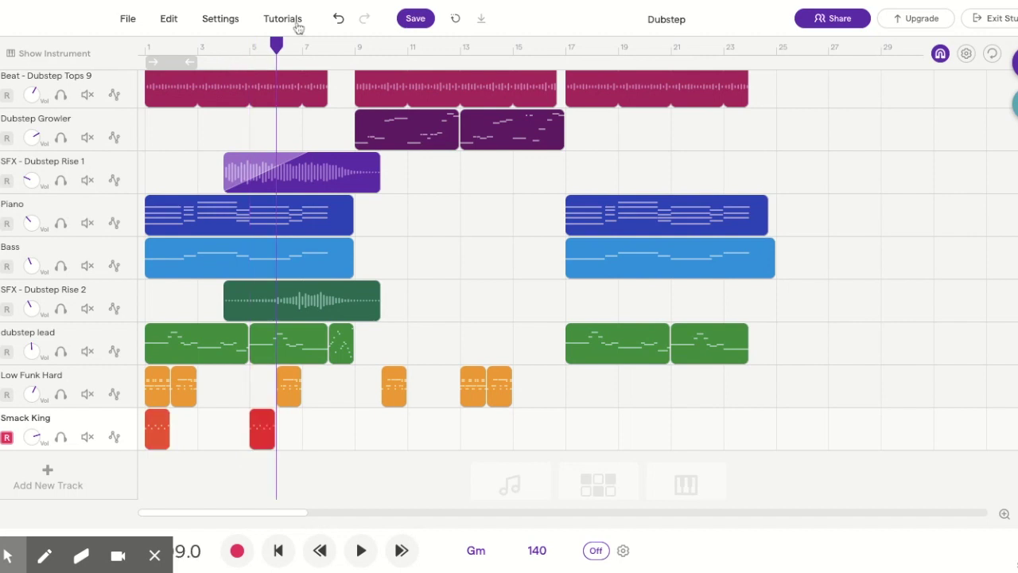
pyautogui.click(354, 49)
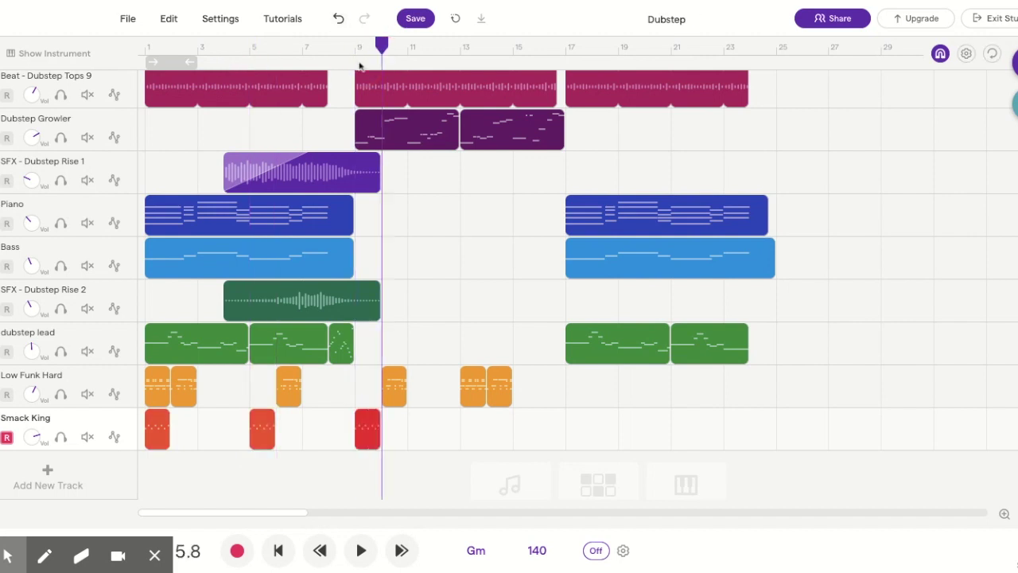
pyautogui.moveTo(168, 407)
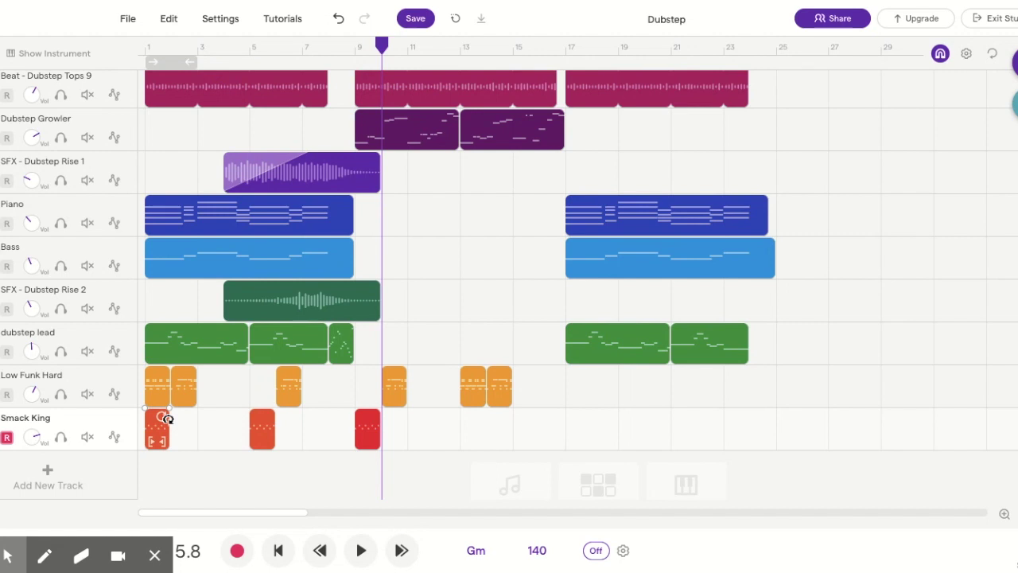
pyautogui.click(320, 550)
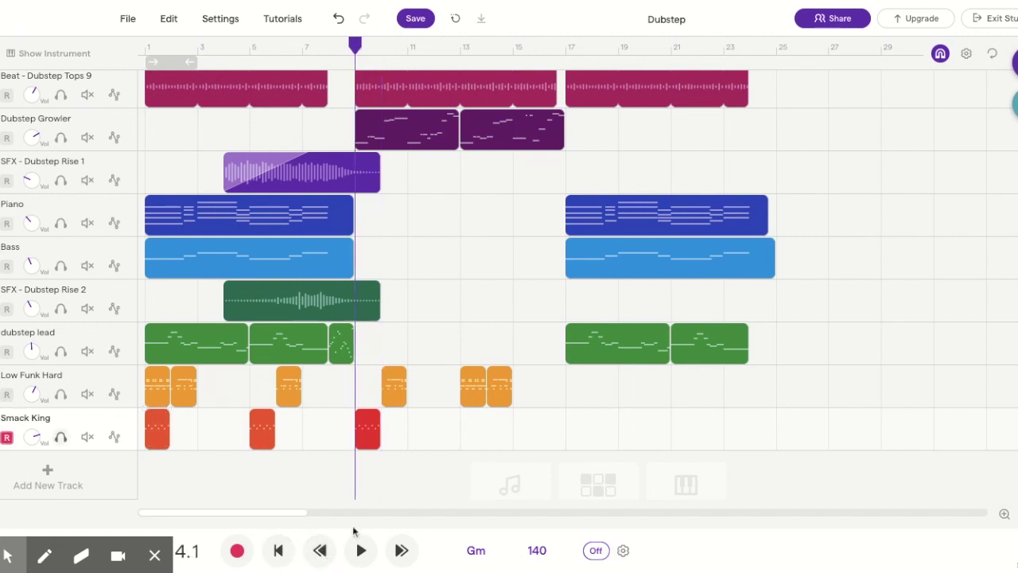
pyautogui.click(361, 551)
pyautogui.click(319, 550)
pyautogui.click(275, 550)
pyautogui.click(275, 551)
pyautogui.click(361, 550)
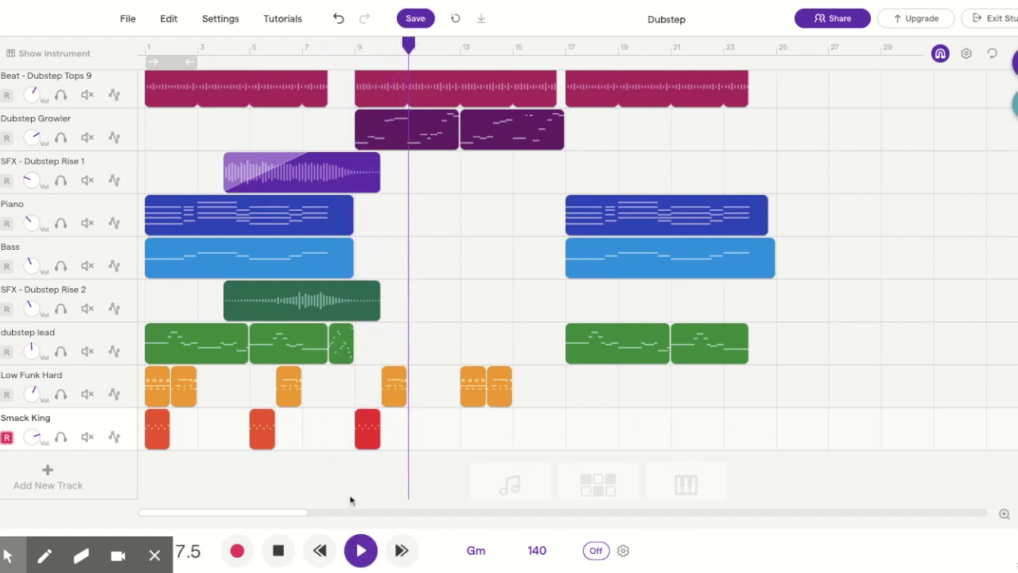
pyautogui.press('space')
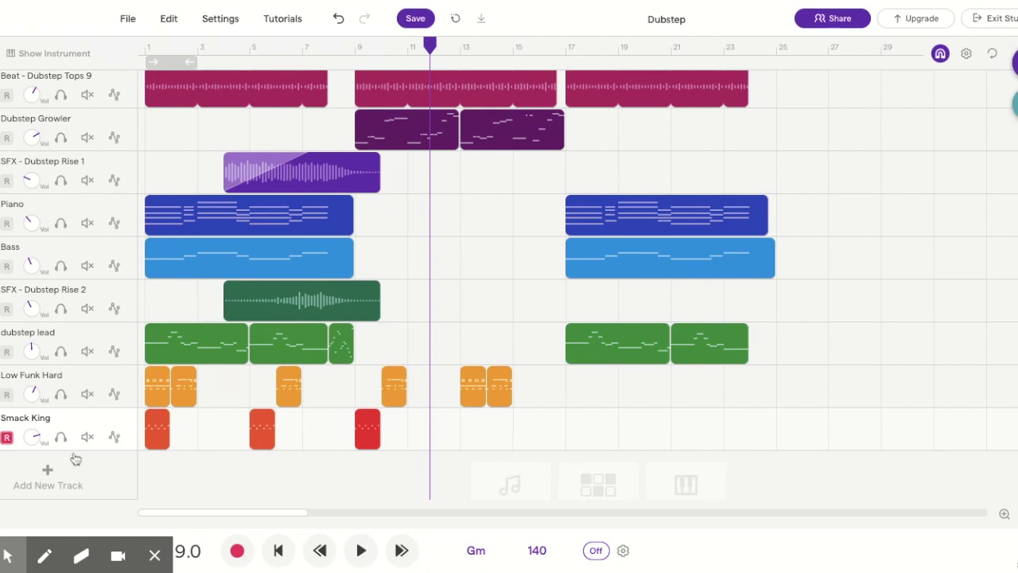
pyautogui.click(54, 54)
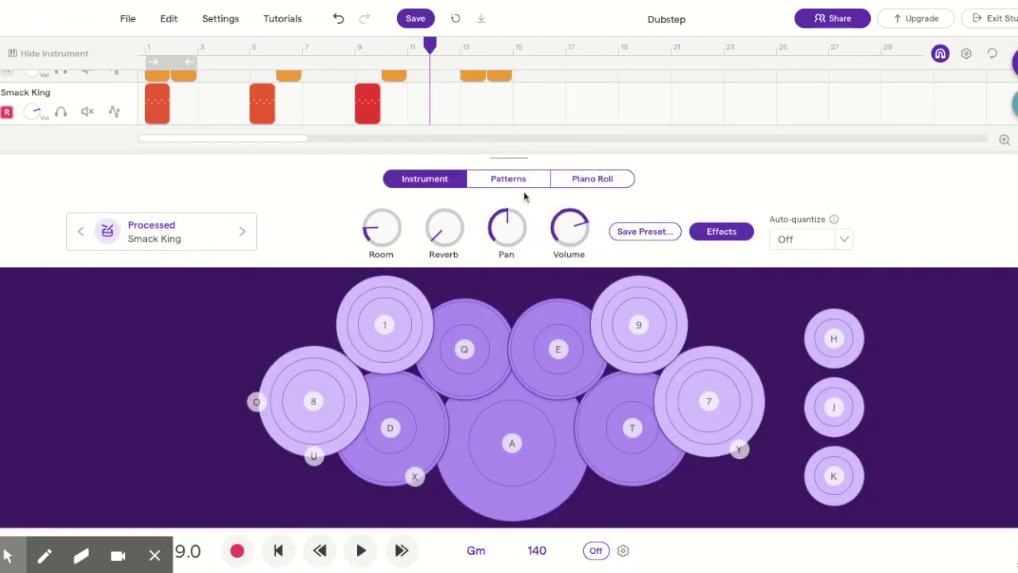
# Show the Patterns step grid for the Smack King drum track
pyautogui.click(509, 179)
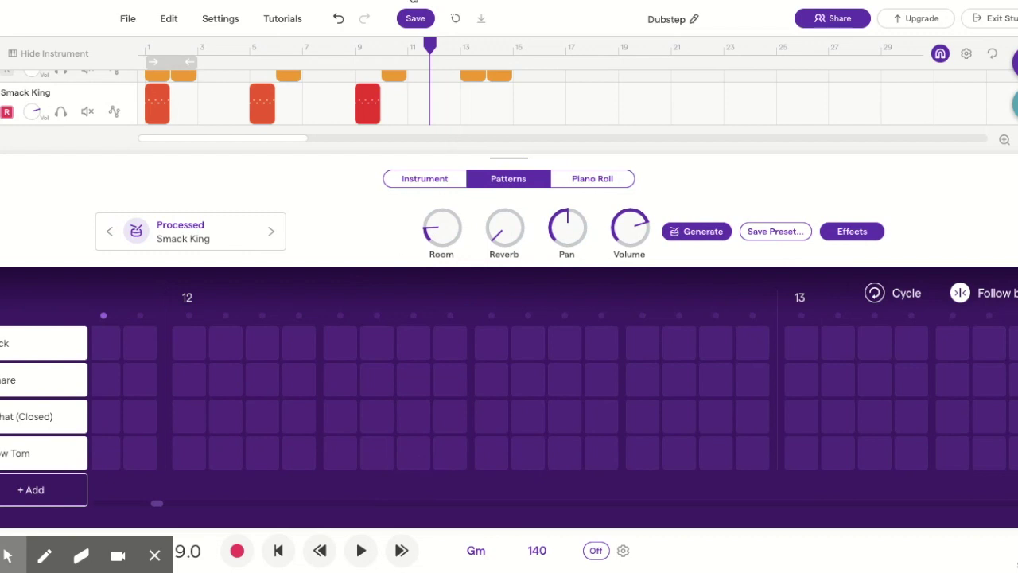